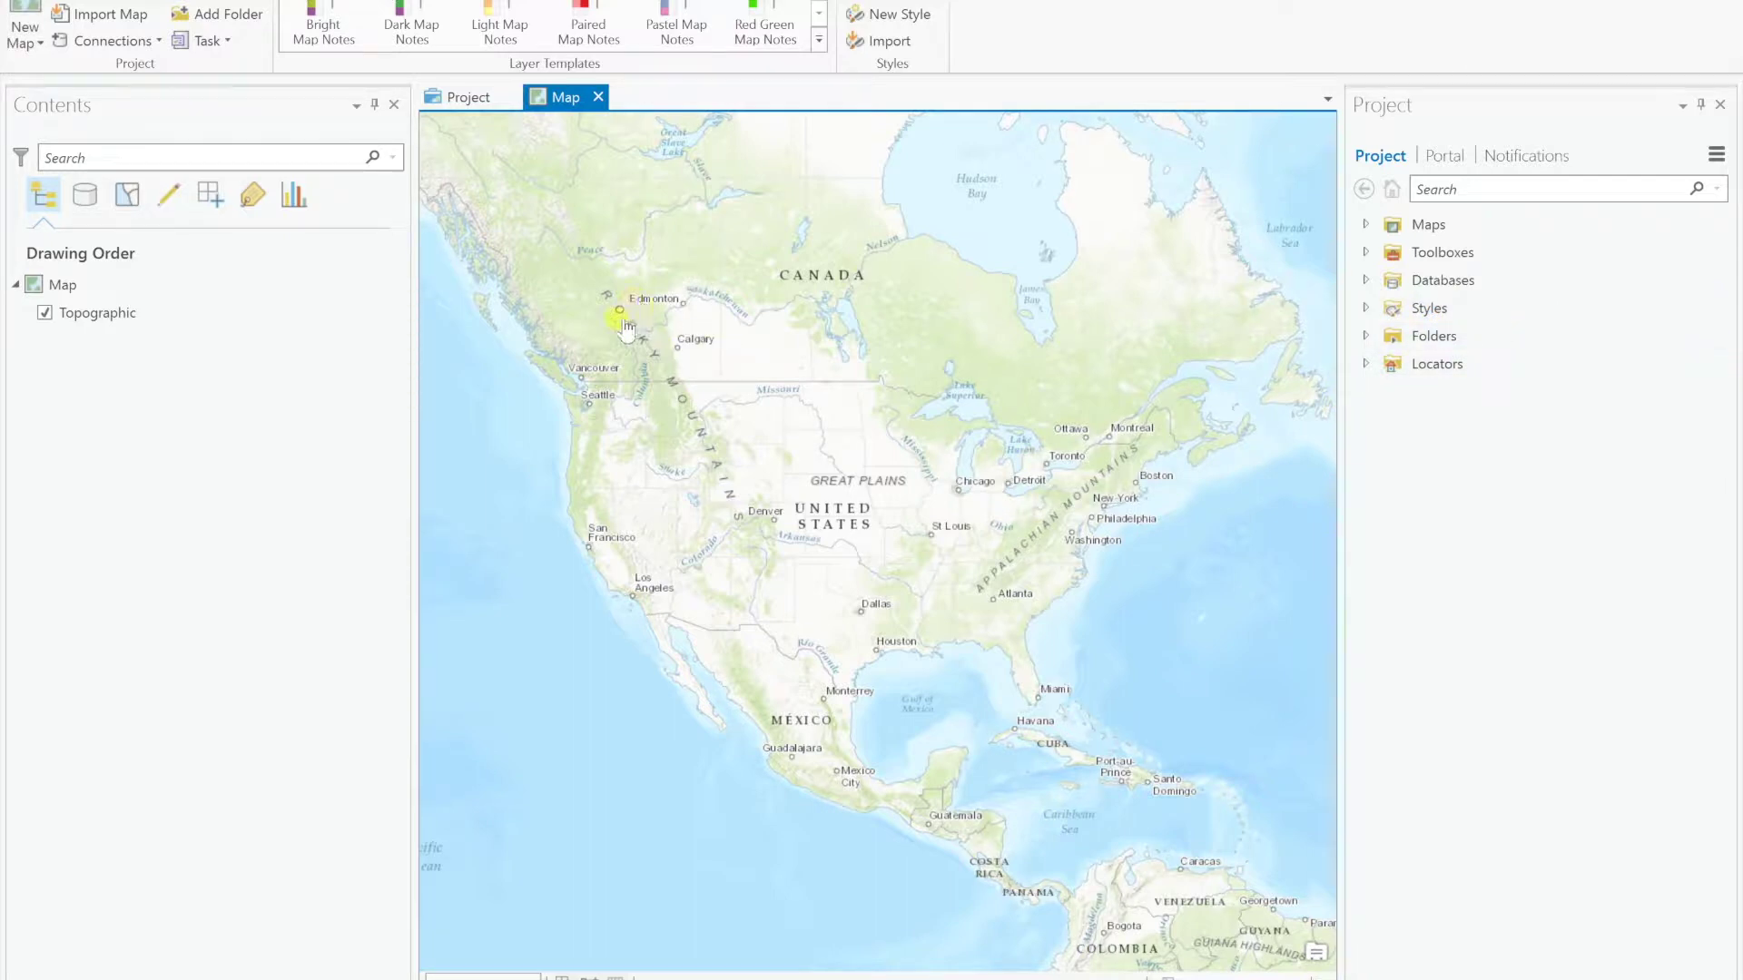
# - Start a new feature class in MyProject39.gdb and set that geodatabase as its location
pyautogui.click(1364, 282)
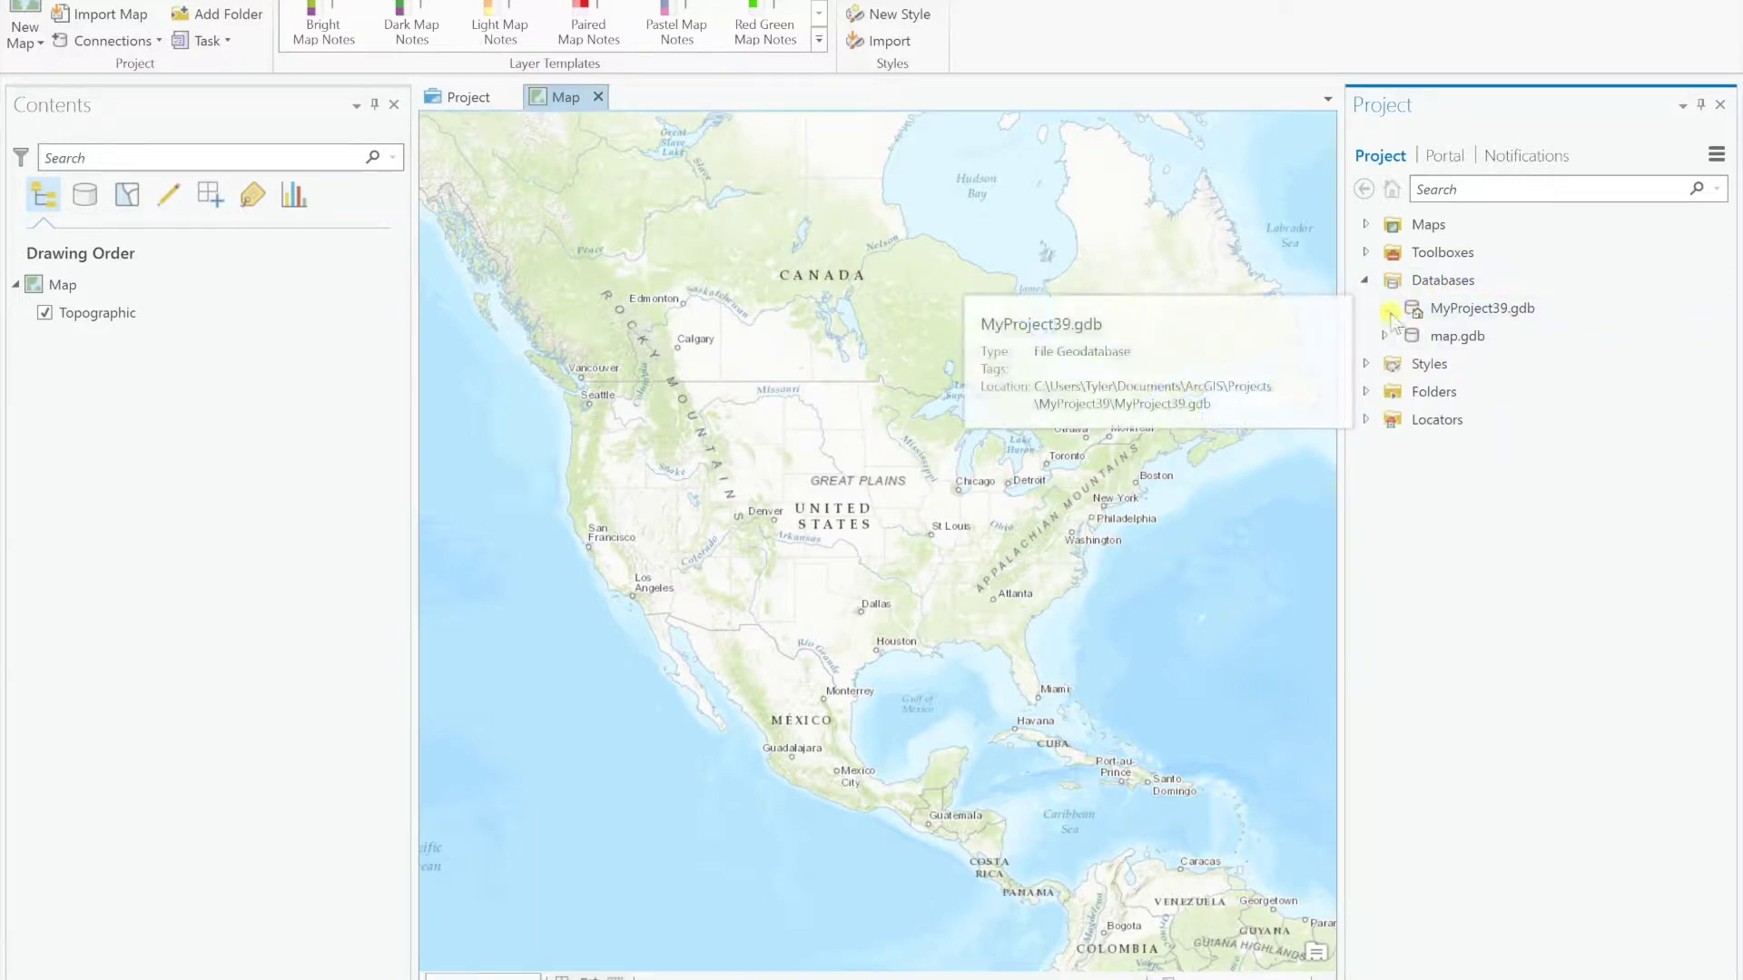
pyautogui.click(1463, 308)
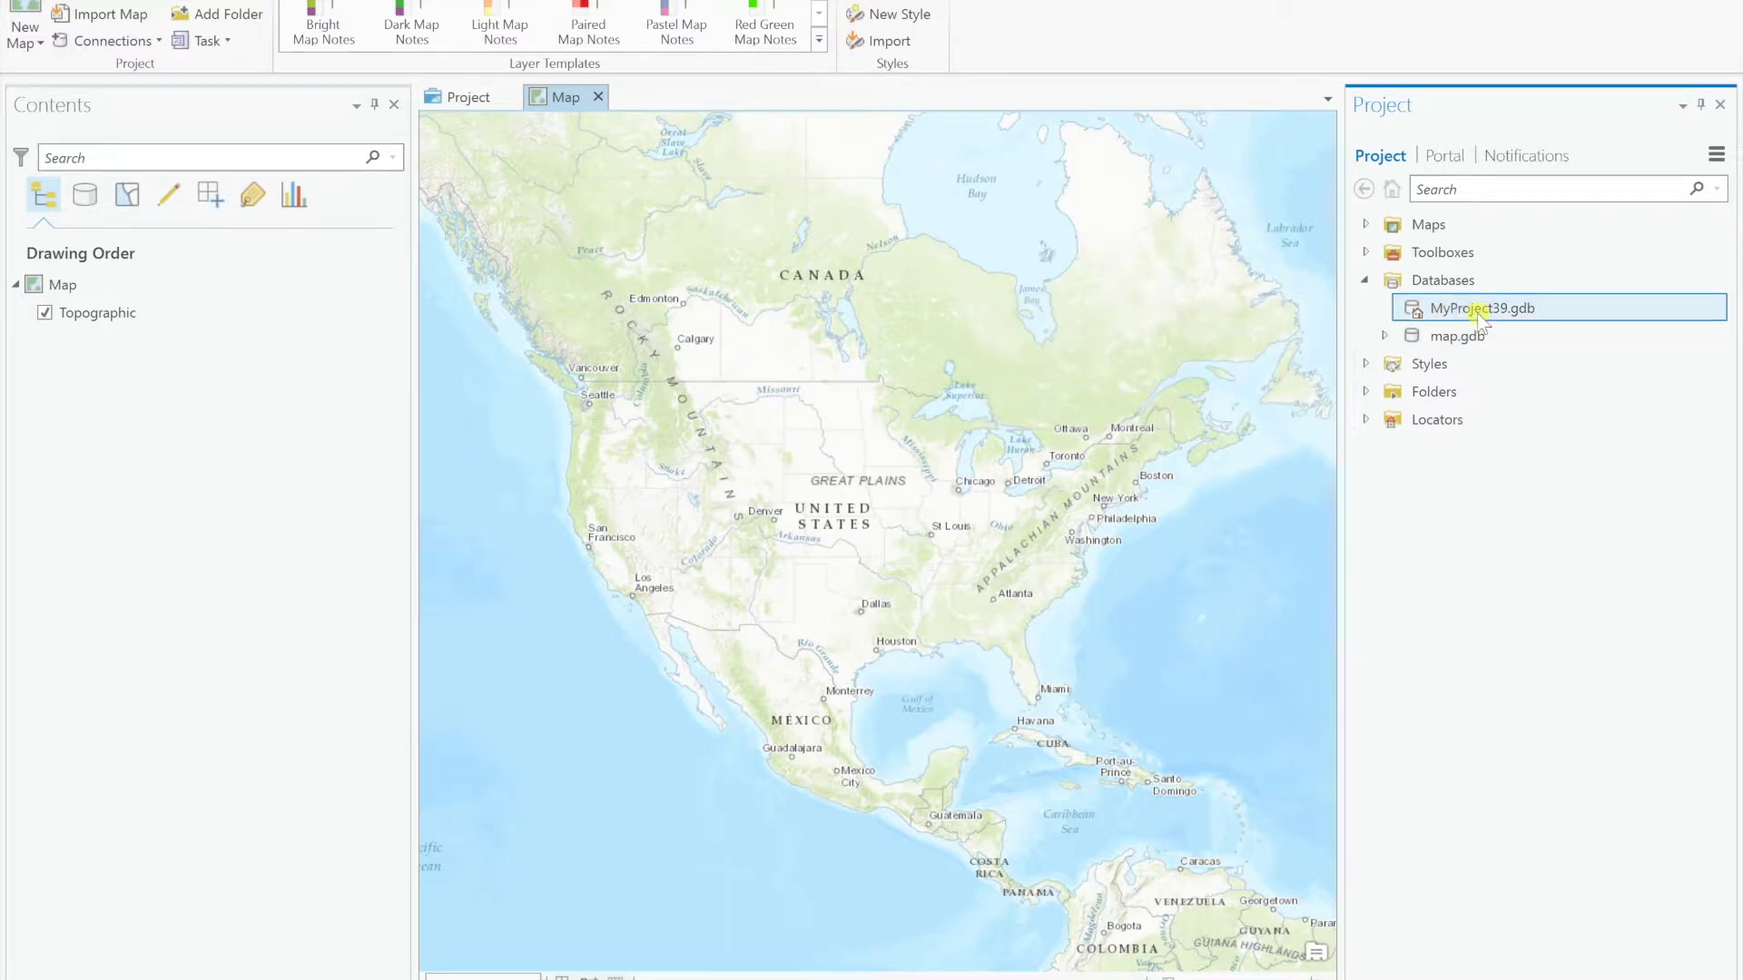
pyautogui.rightClick(1472, 309)
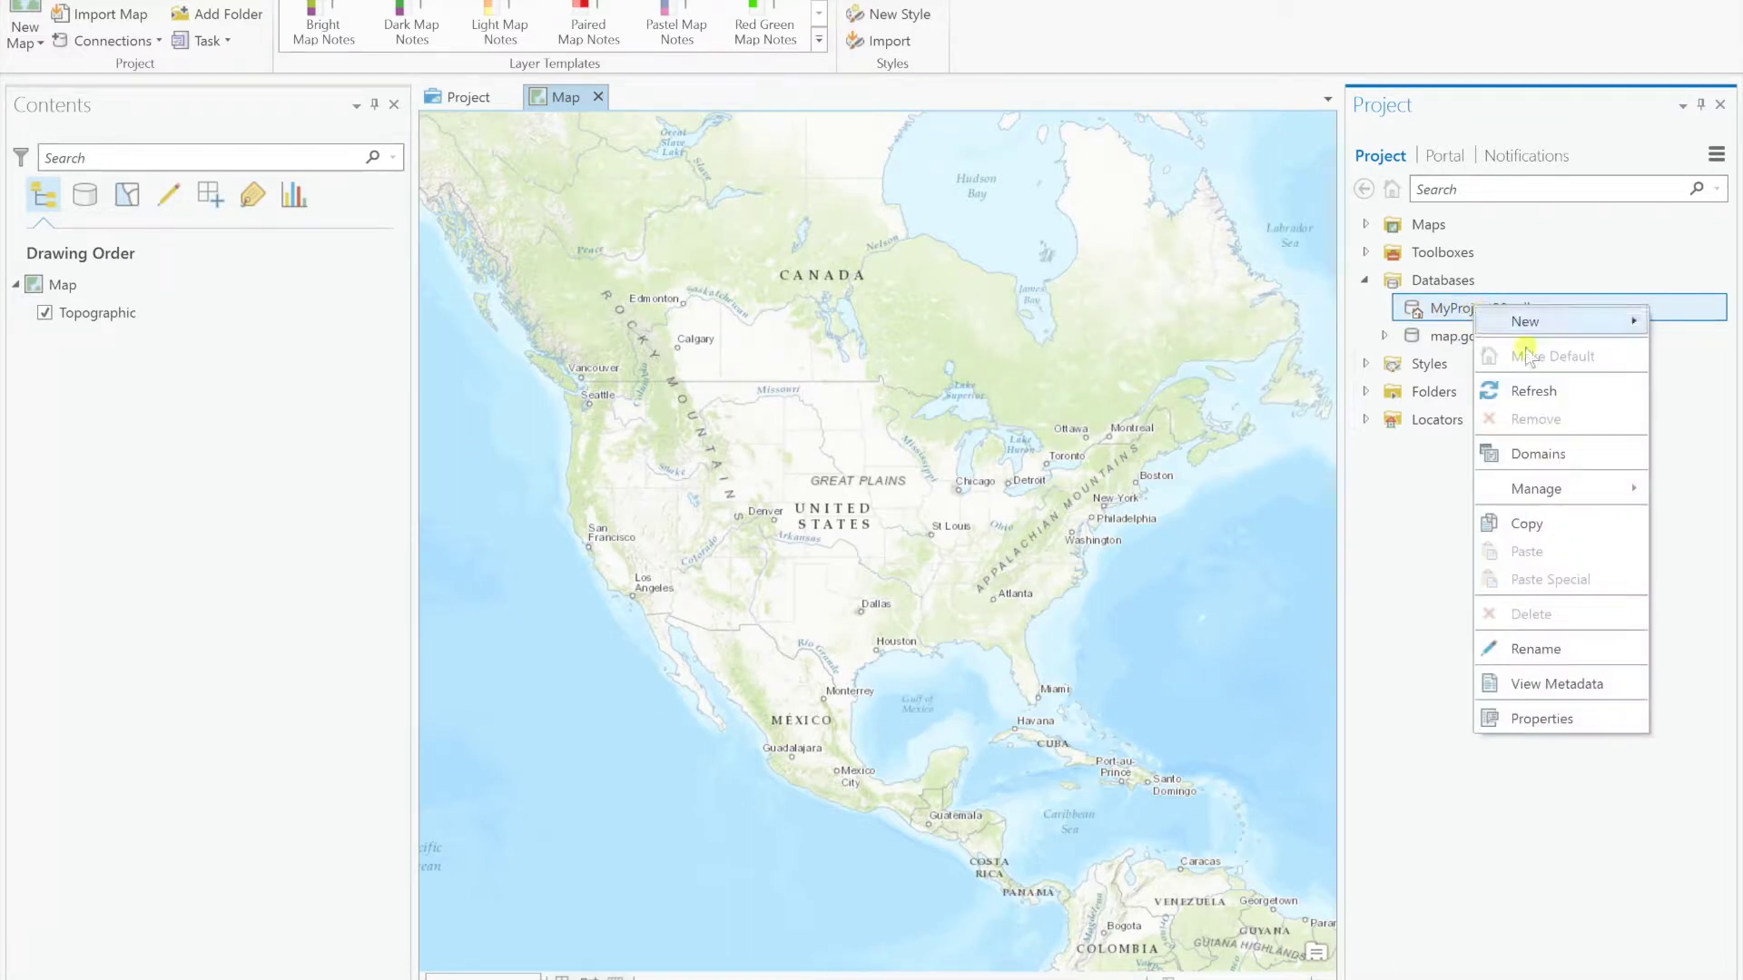
pyautogui.moveTo(1520, 332)
pyautogui.click(1407, 351)
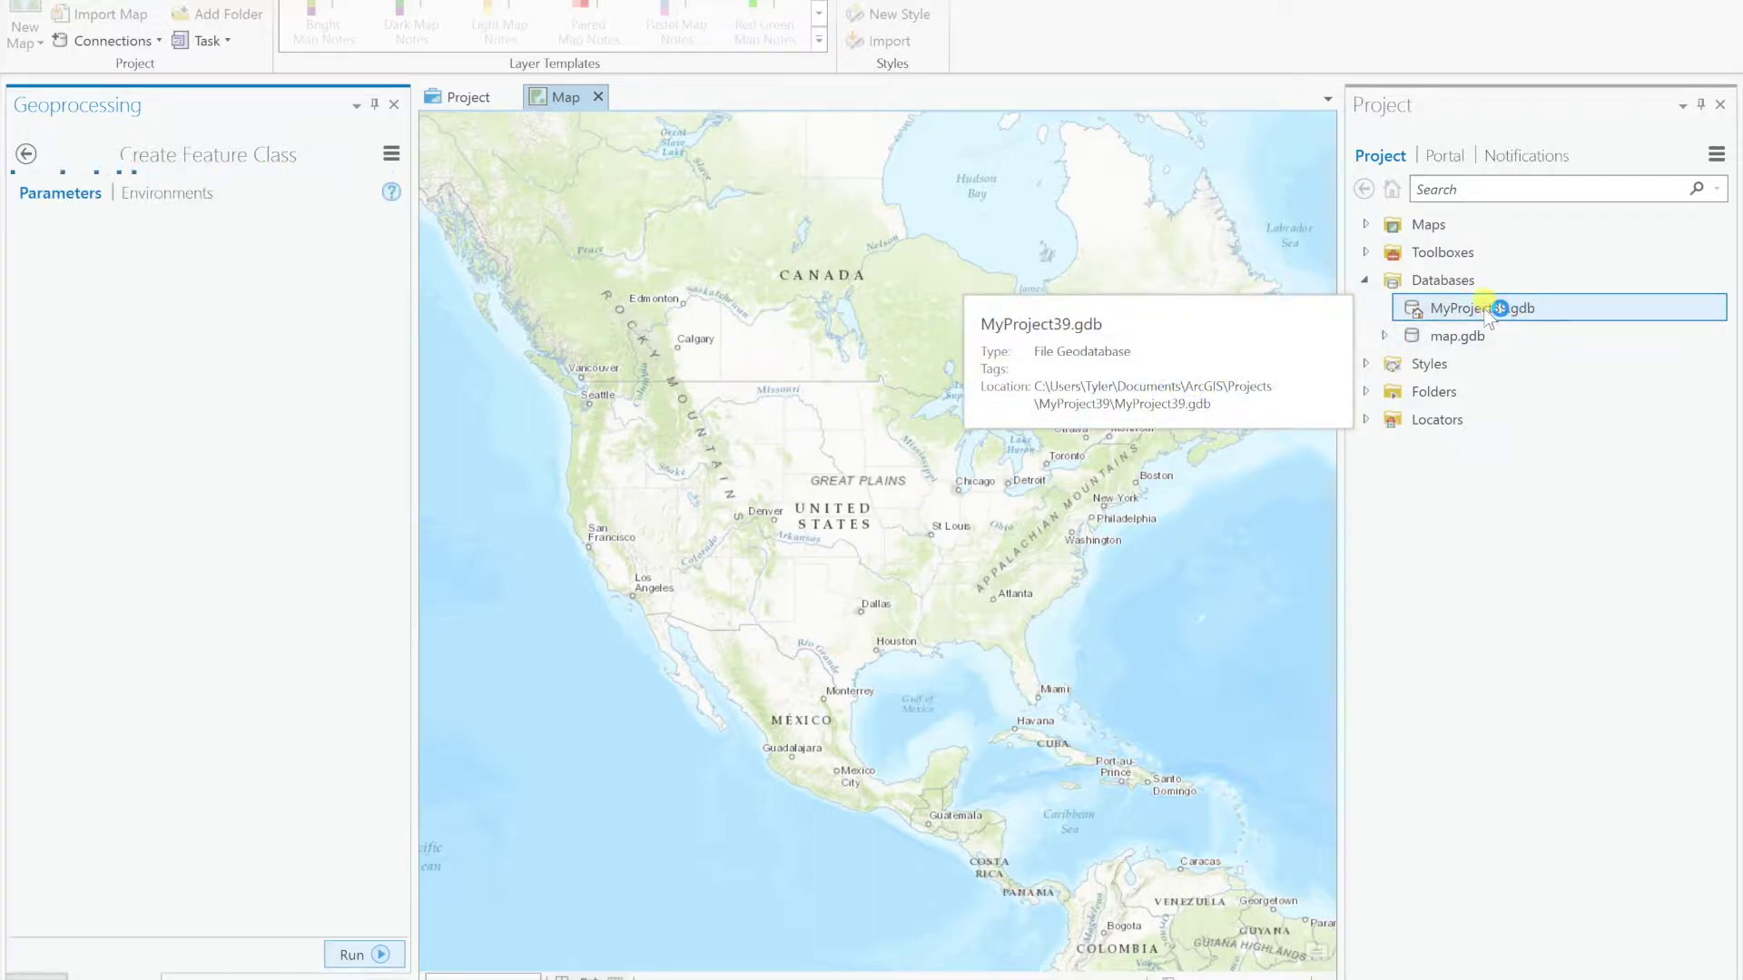
pyautogui.moveTo(1489, 316); pyautogui.dragTo(192, 429)
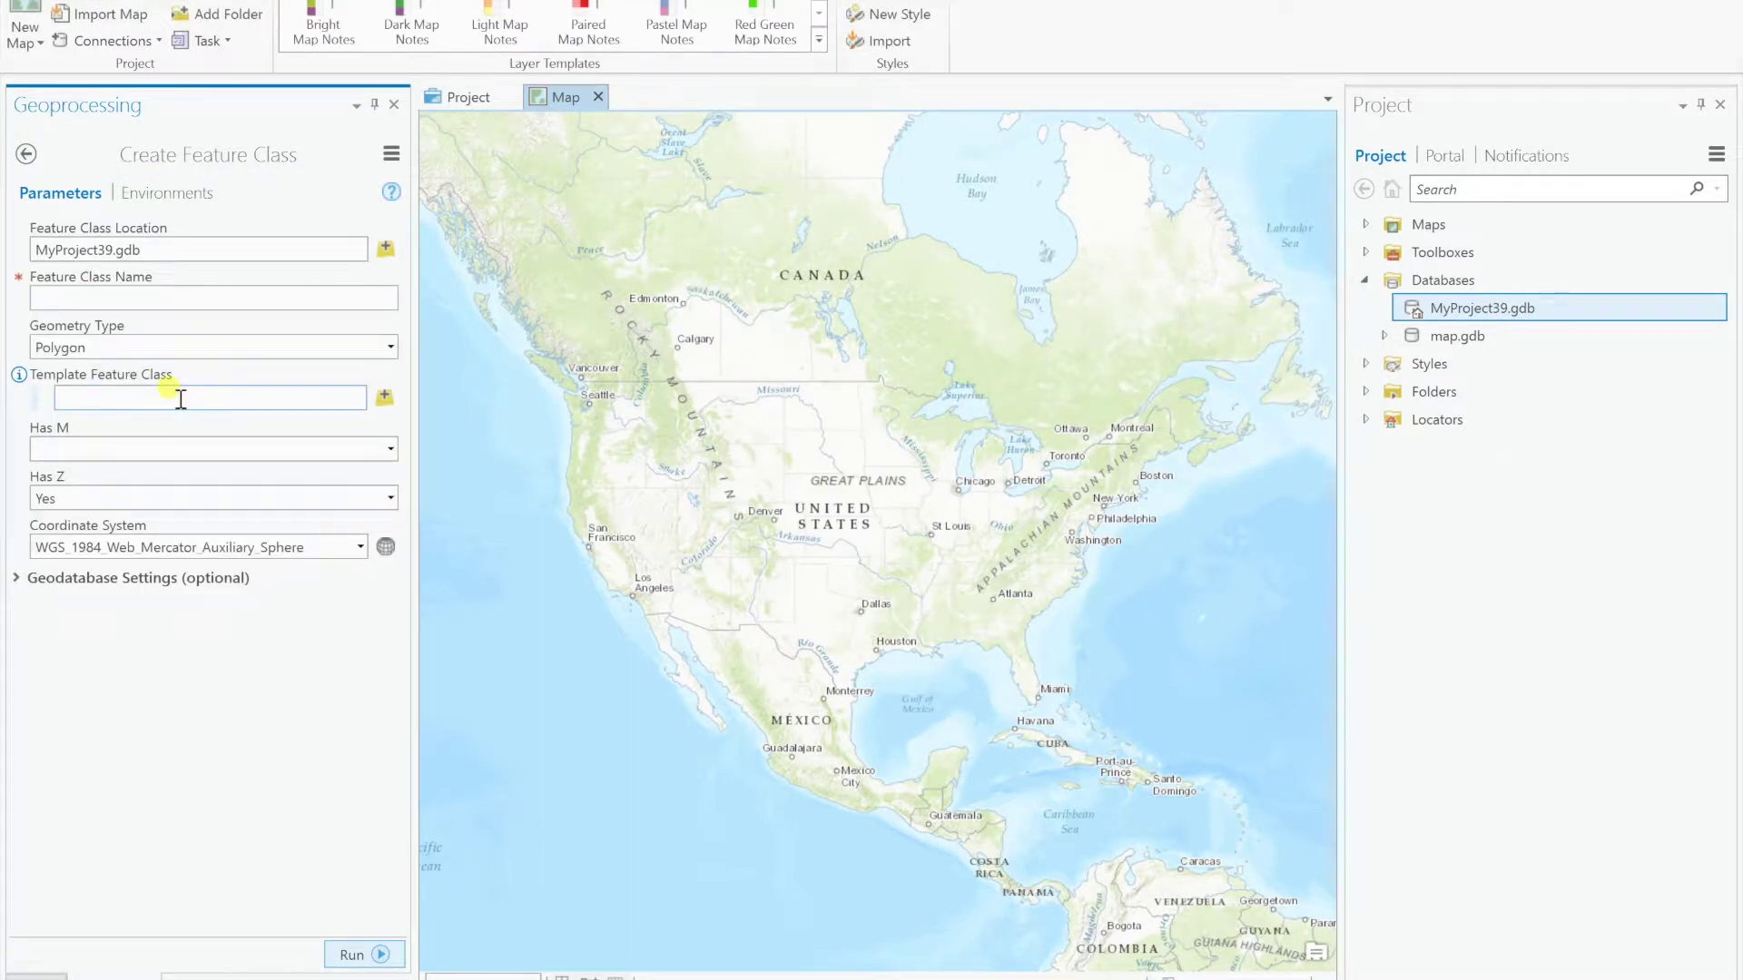
# - Name the new feature class 'Point'
pyautogui.click(197, 297)
pyautogui.write('T')
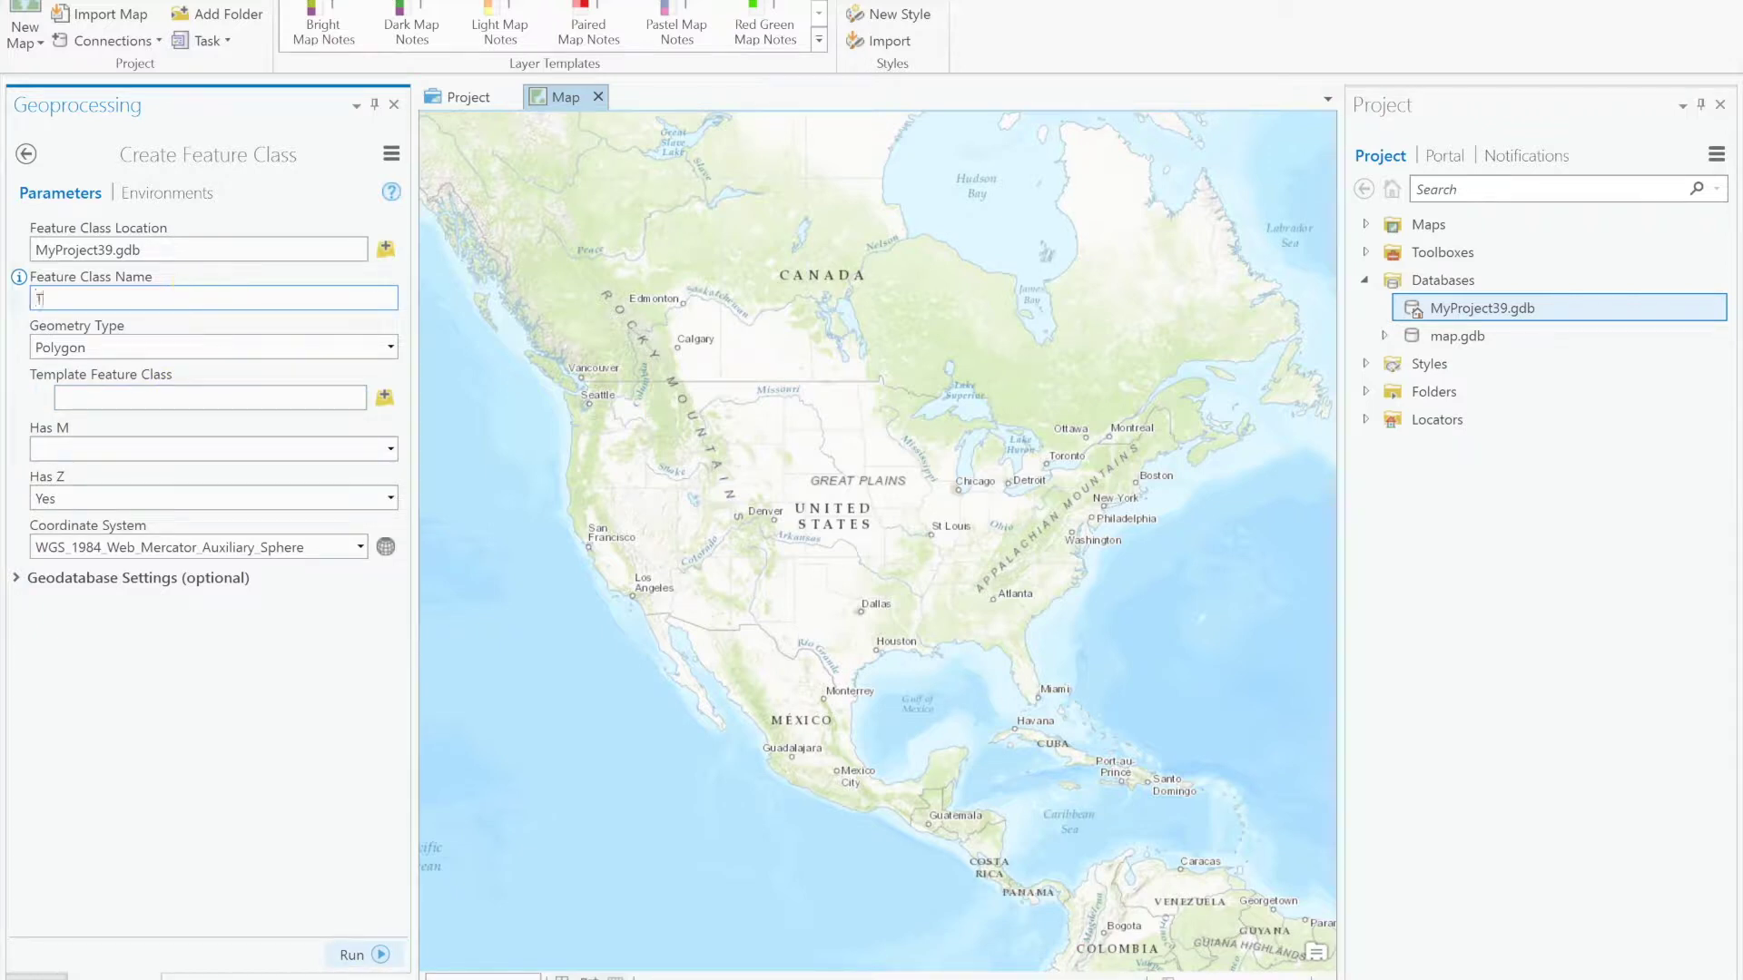
pyautogui.press('BackSpace')
pyautogui.write('Point')
# - Set geometry type to Point, leave Has M unset, and set Has Z to No
pyautogui.click(390, 343)
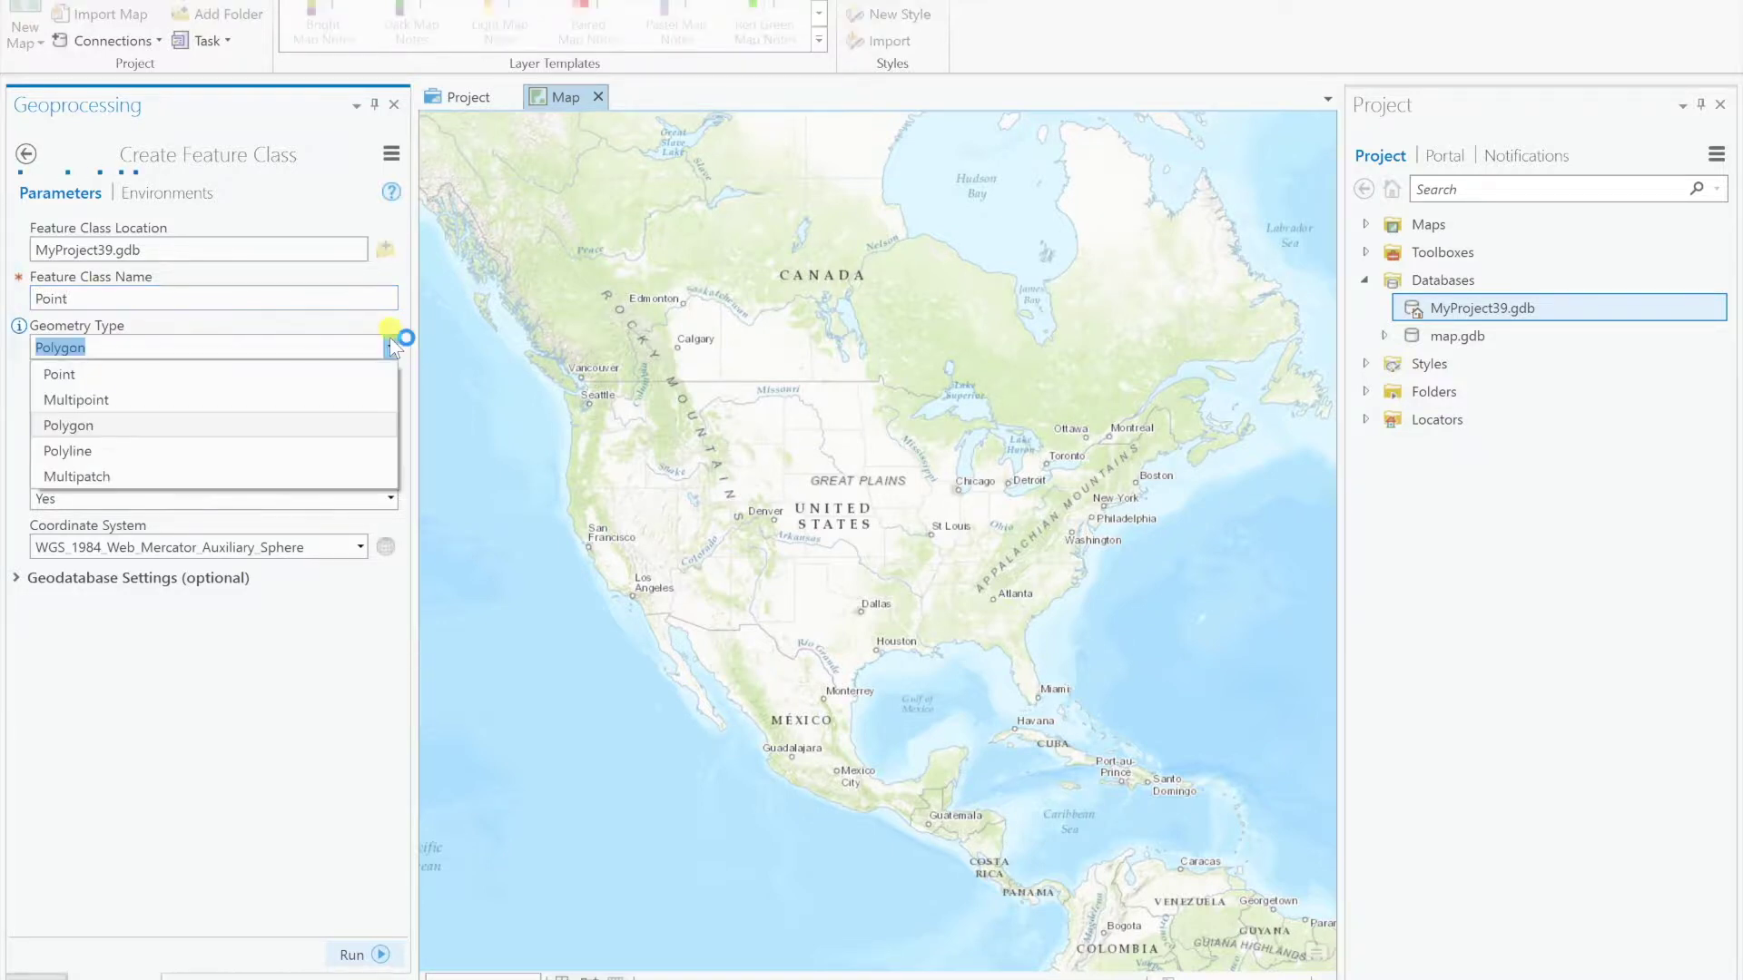
pyautogui.click(216, 376)
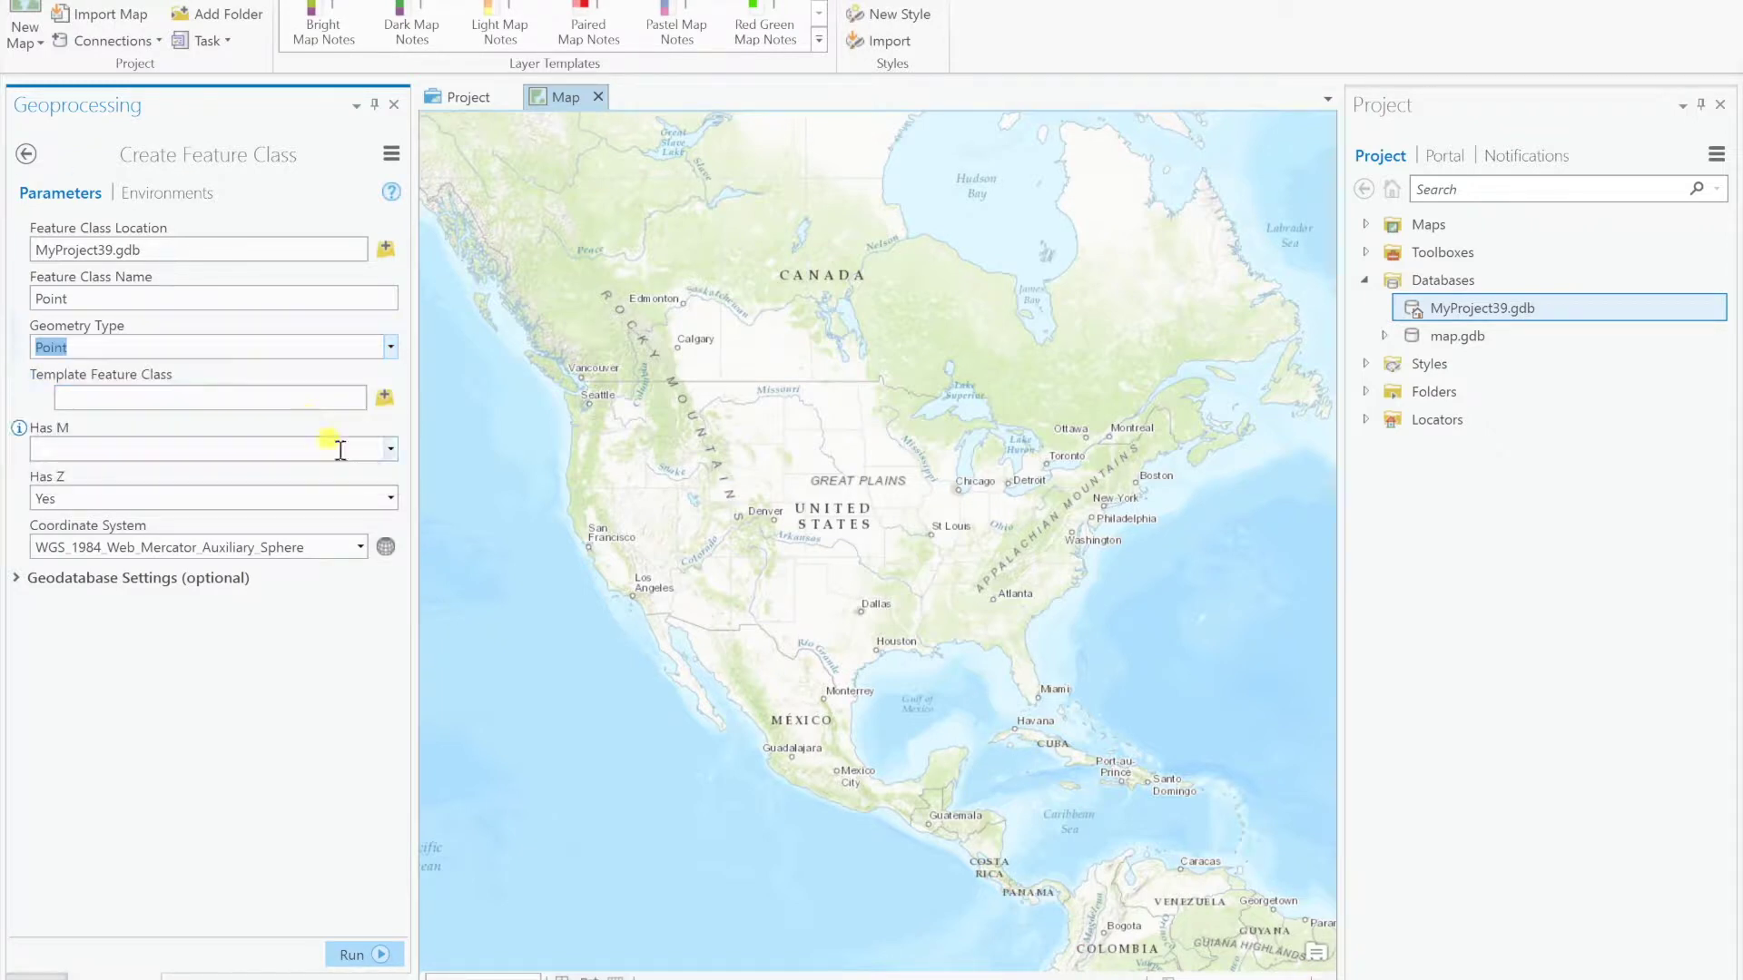
pyautogui.click(270, 399)
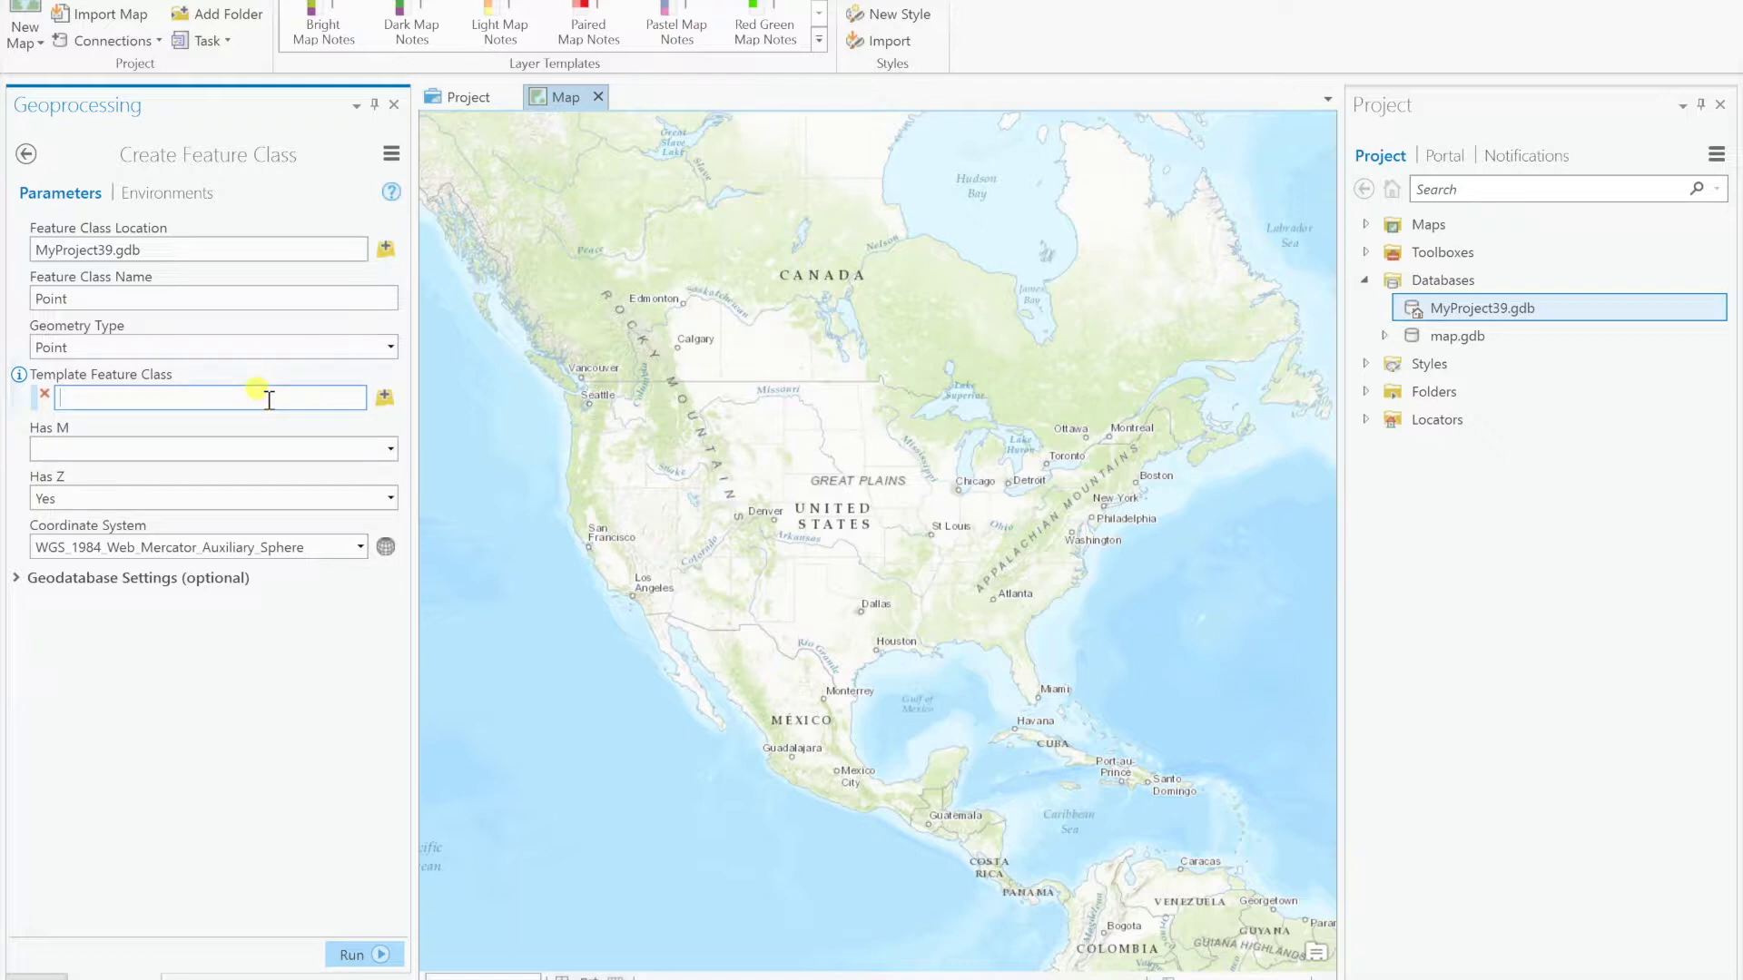
pyautogui.click(389, 449)
pyautogui.click(330, 471)
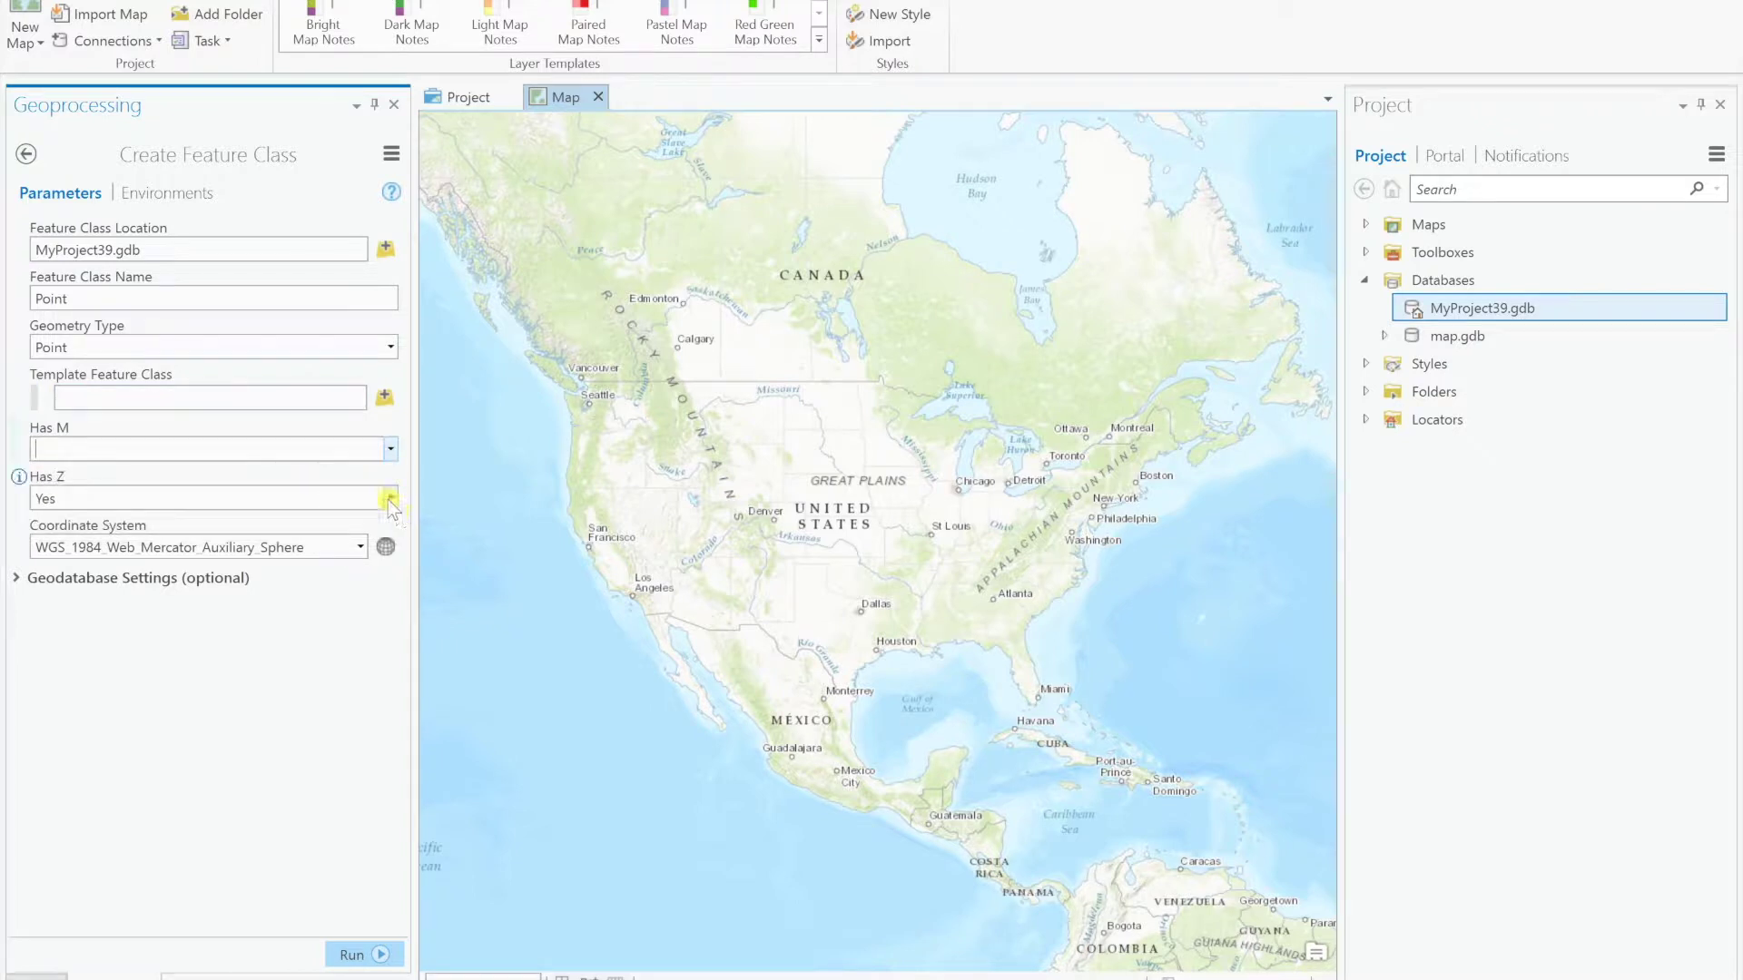
pyautogui.click(390, 501)
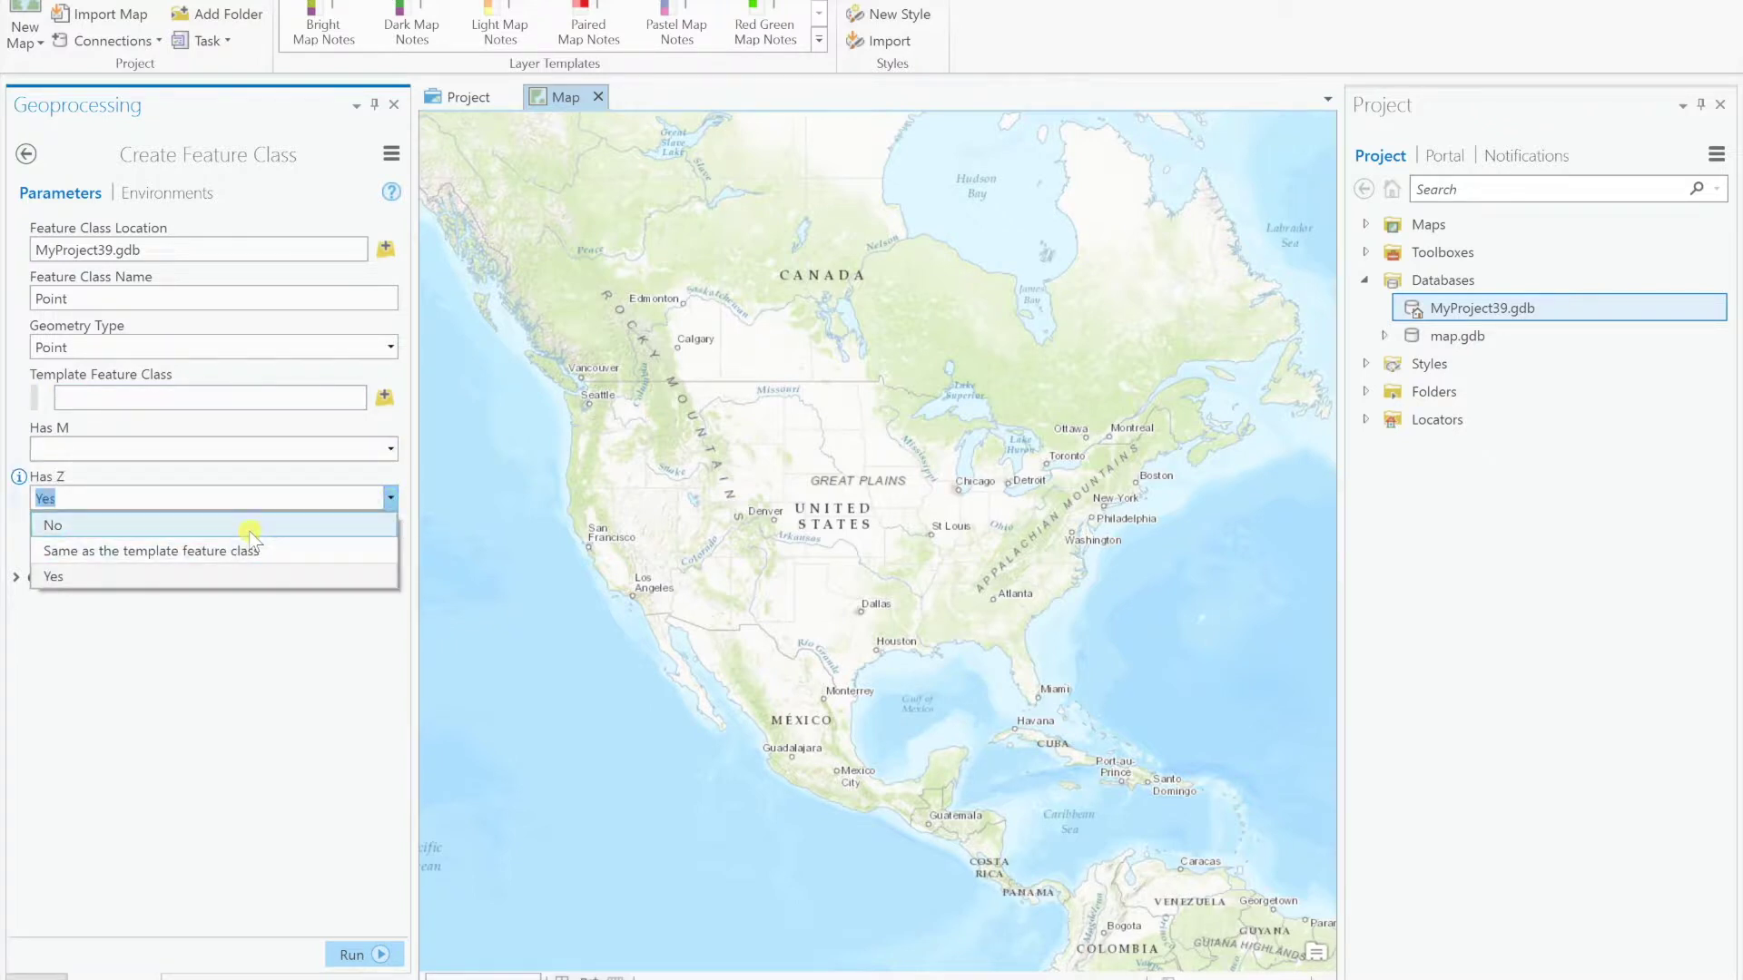
pyautogui.click(250, 529)
pyautogui.click(315, 640)
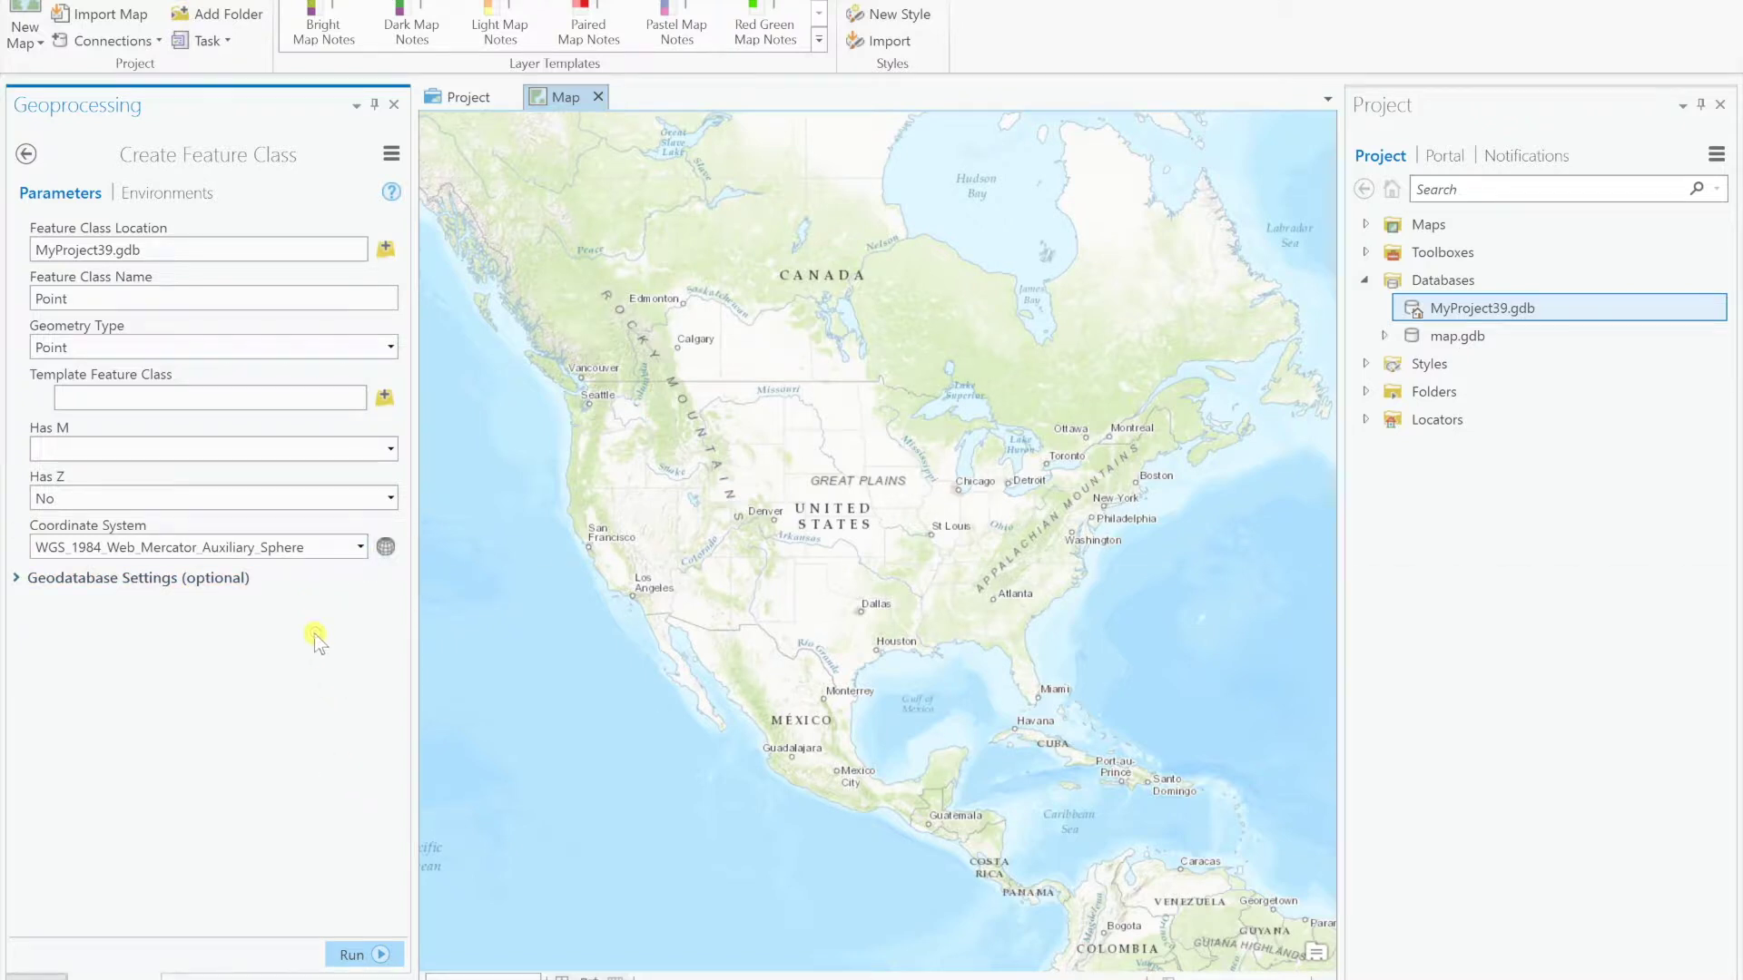
pyautogui.click(362, 546)
# - Keep WGS 1984 Web Mercator, review geodatabase and environment settings, then run the tool
pyautogui.click(361, 547)
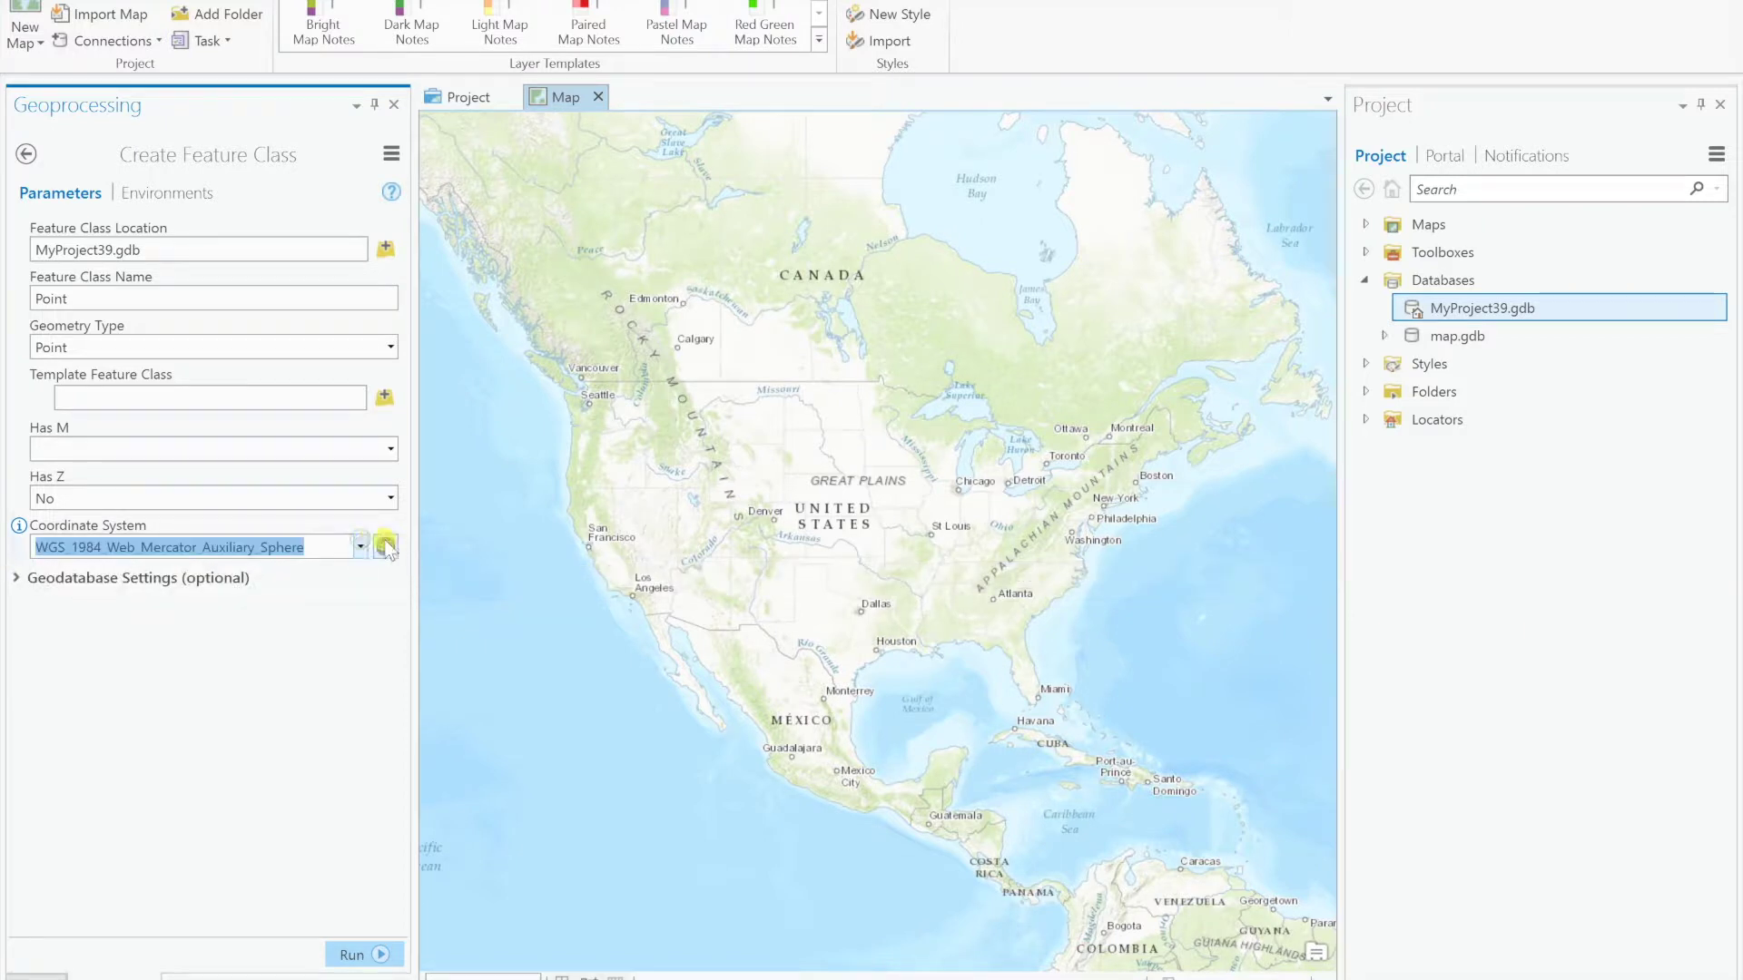
pyautogui.click(386, 546)
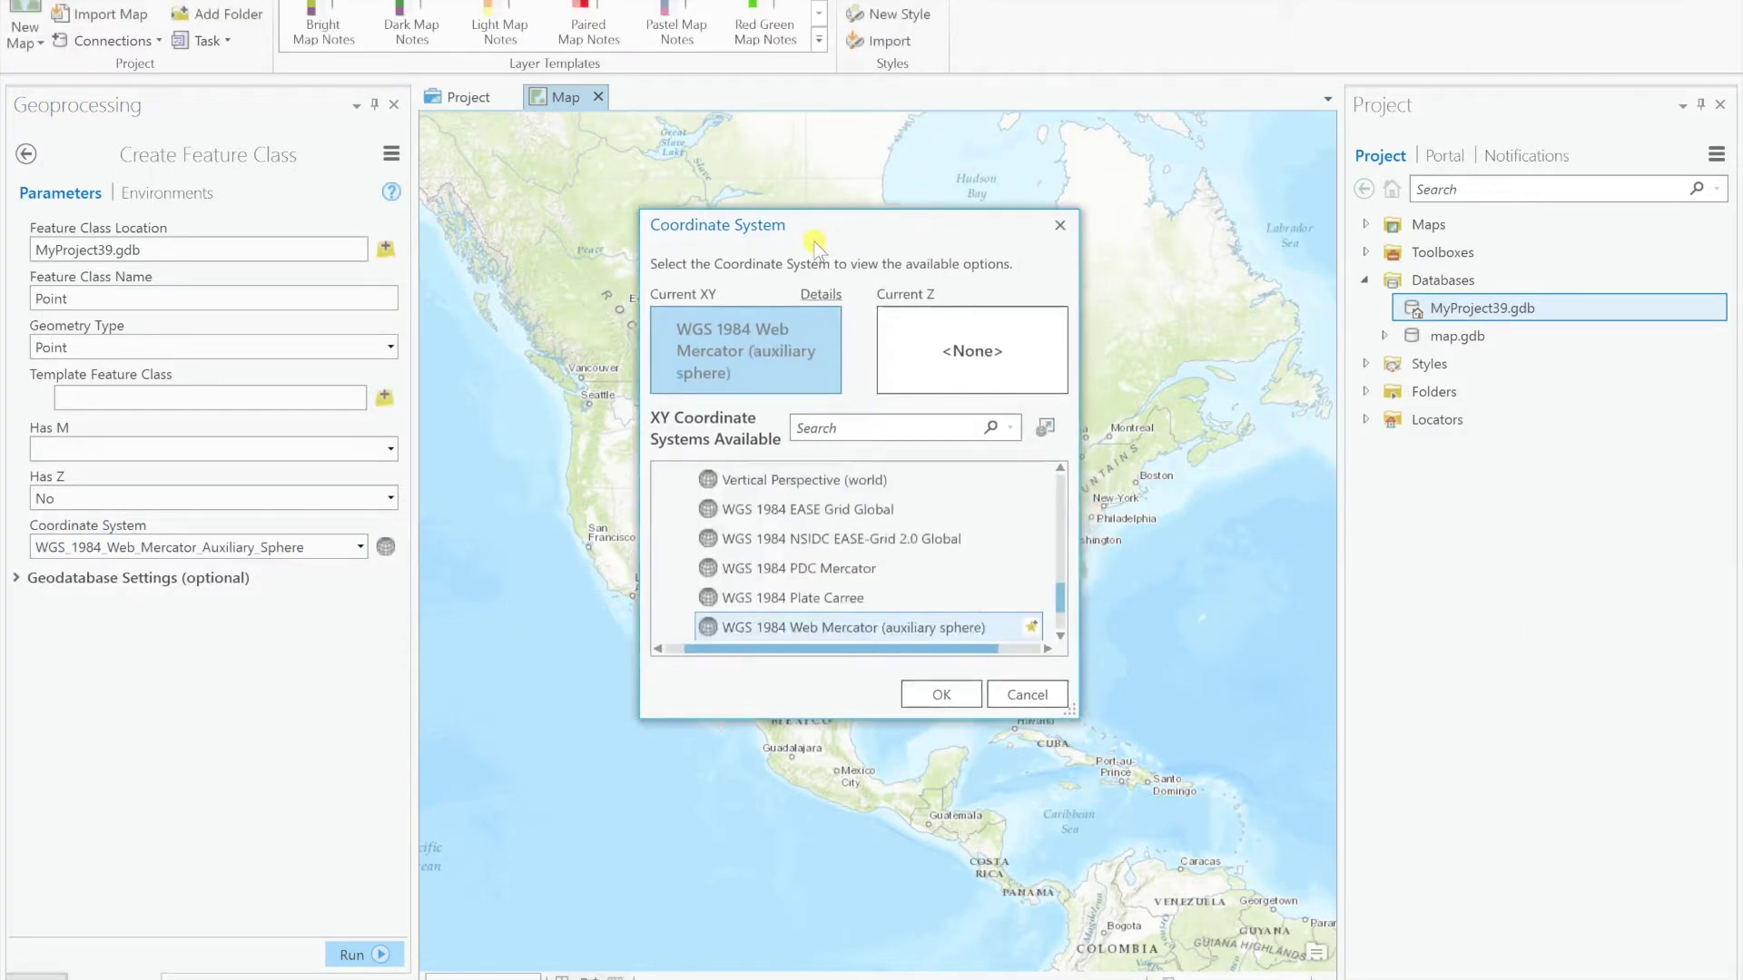
pyautogui.click(1002, 705)
pyautogui.click(47, 578)
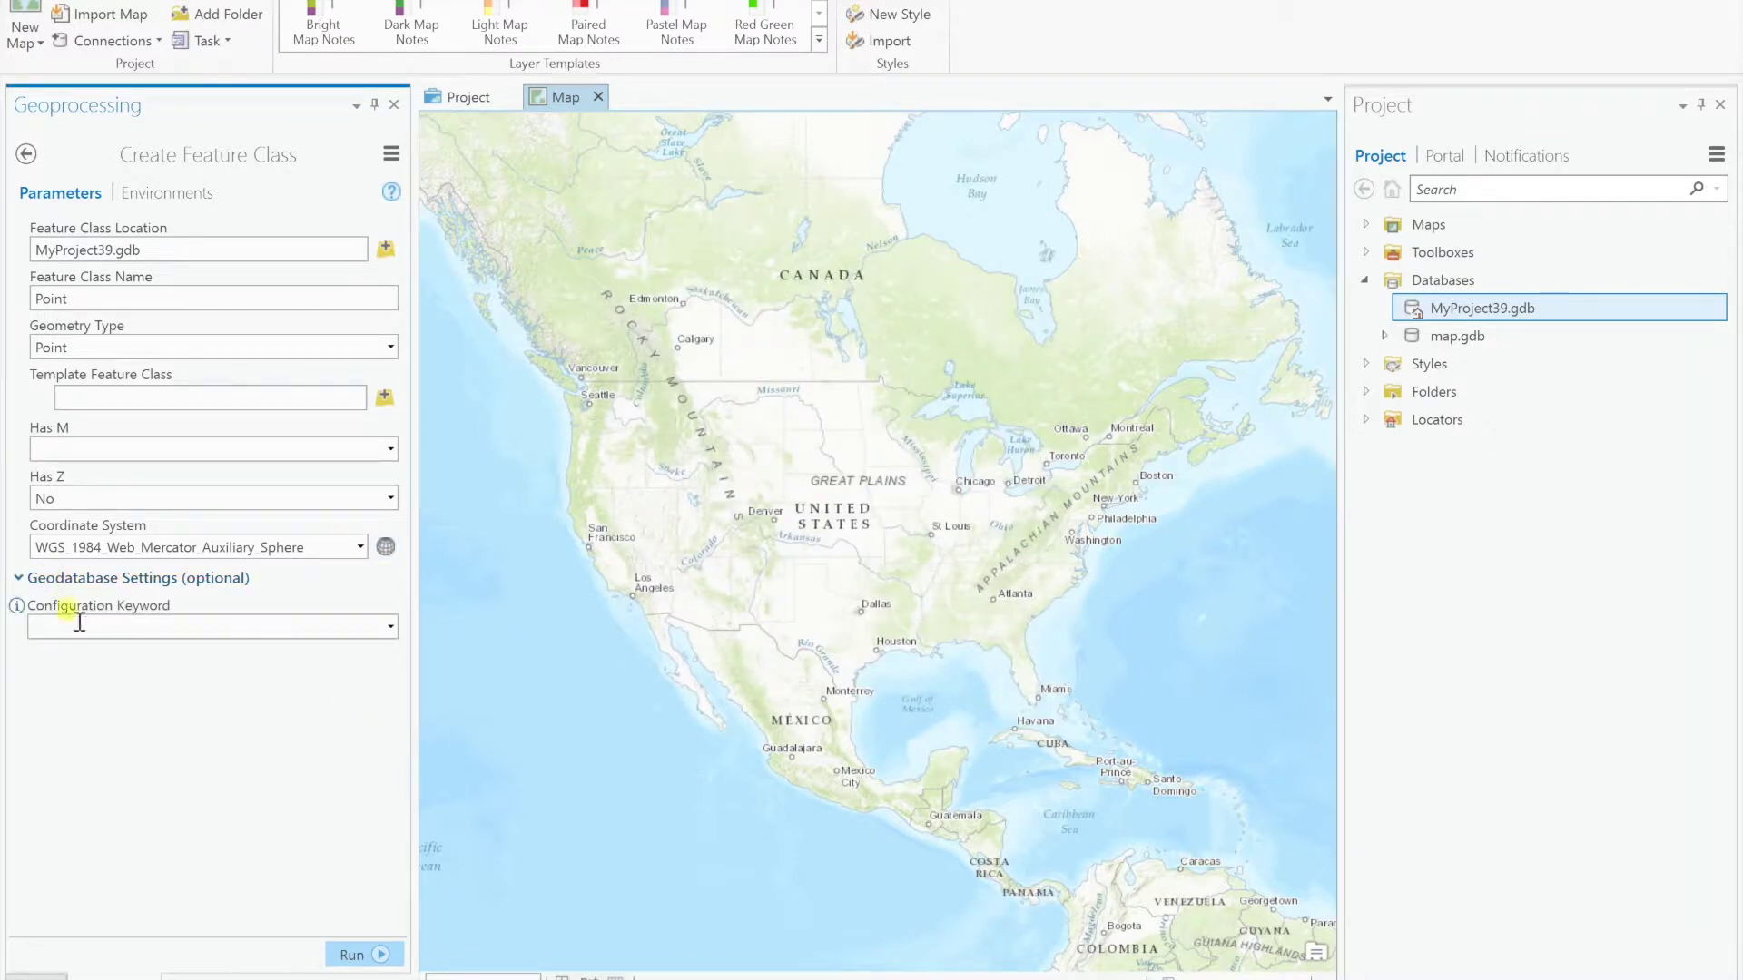
pyautogui.click(166, 192)
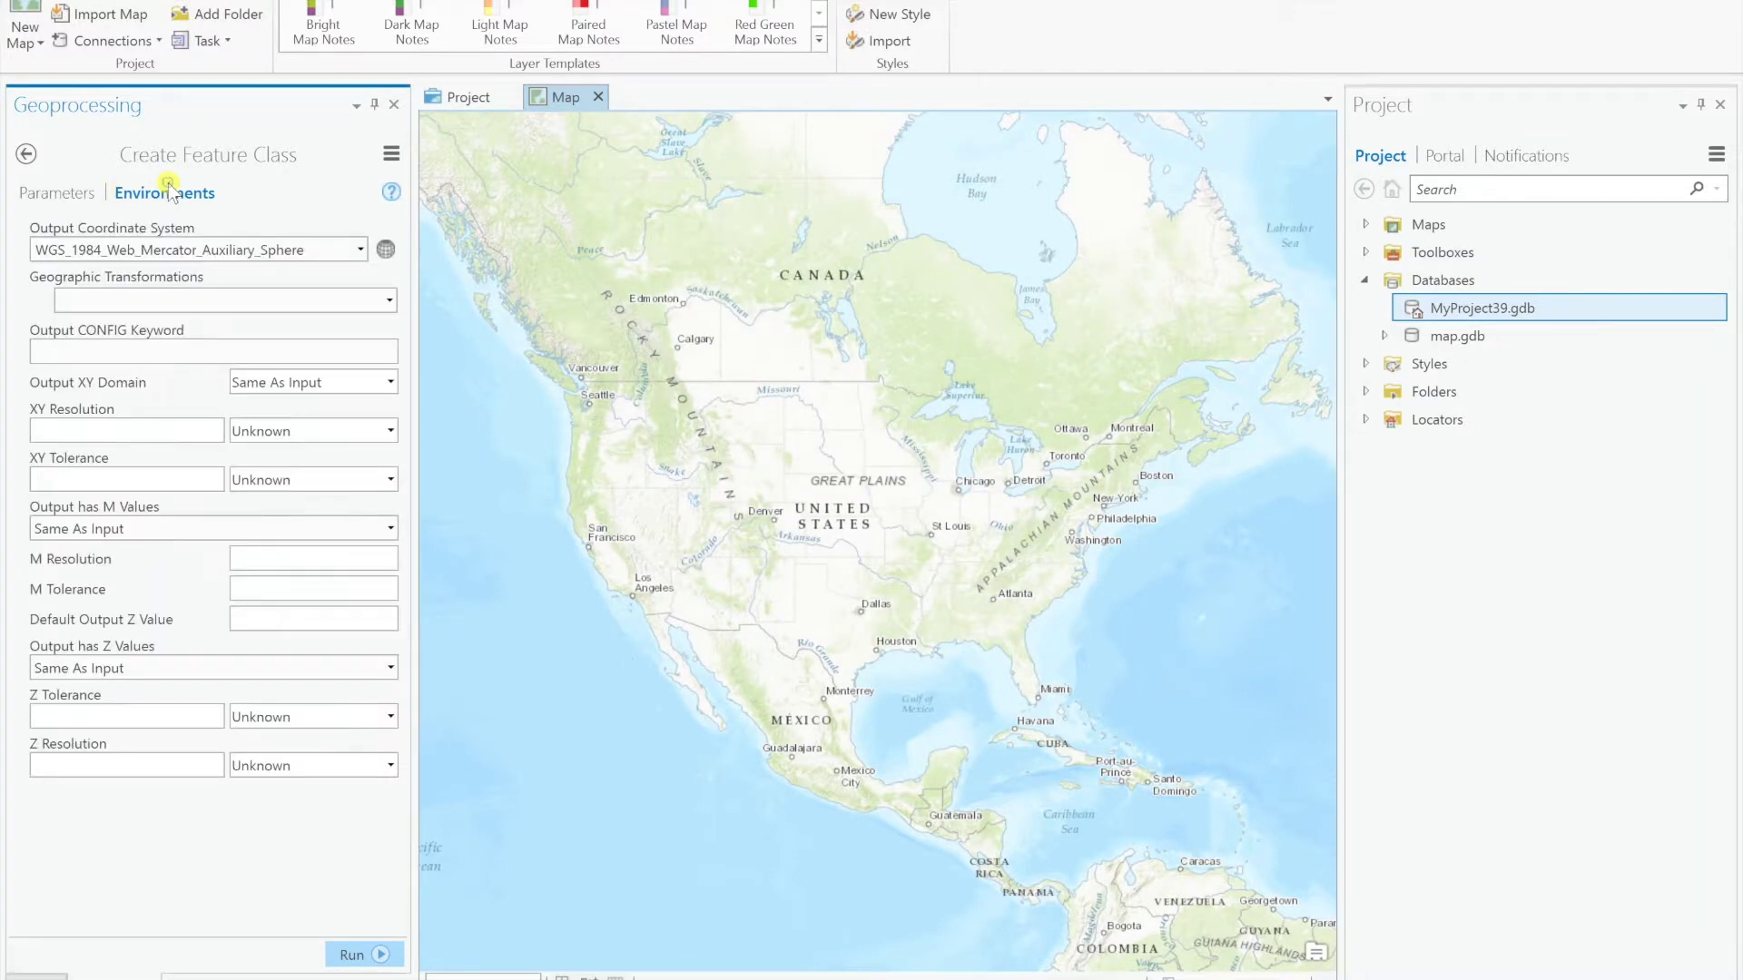
pyautogui.click(58, 193)
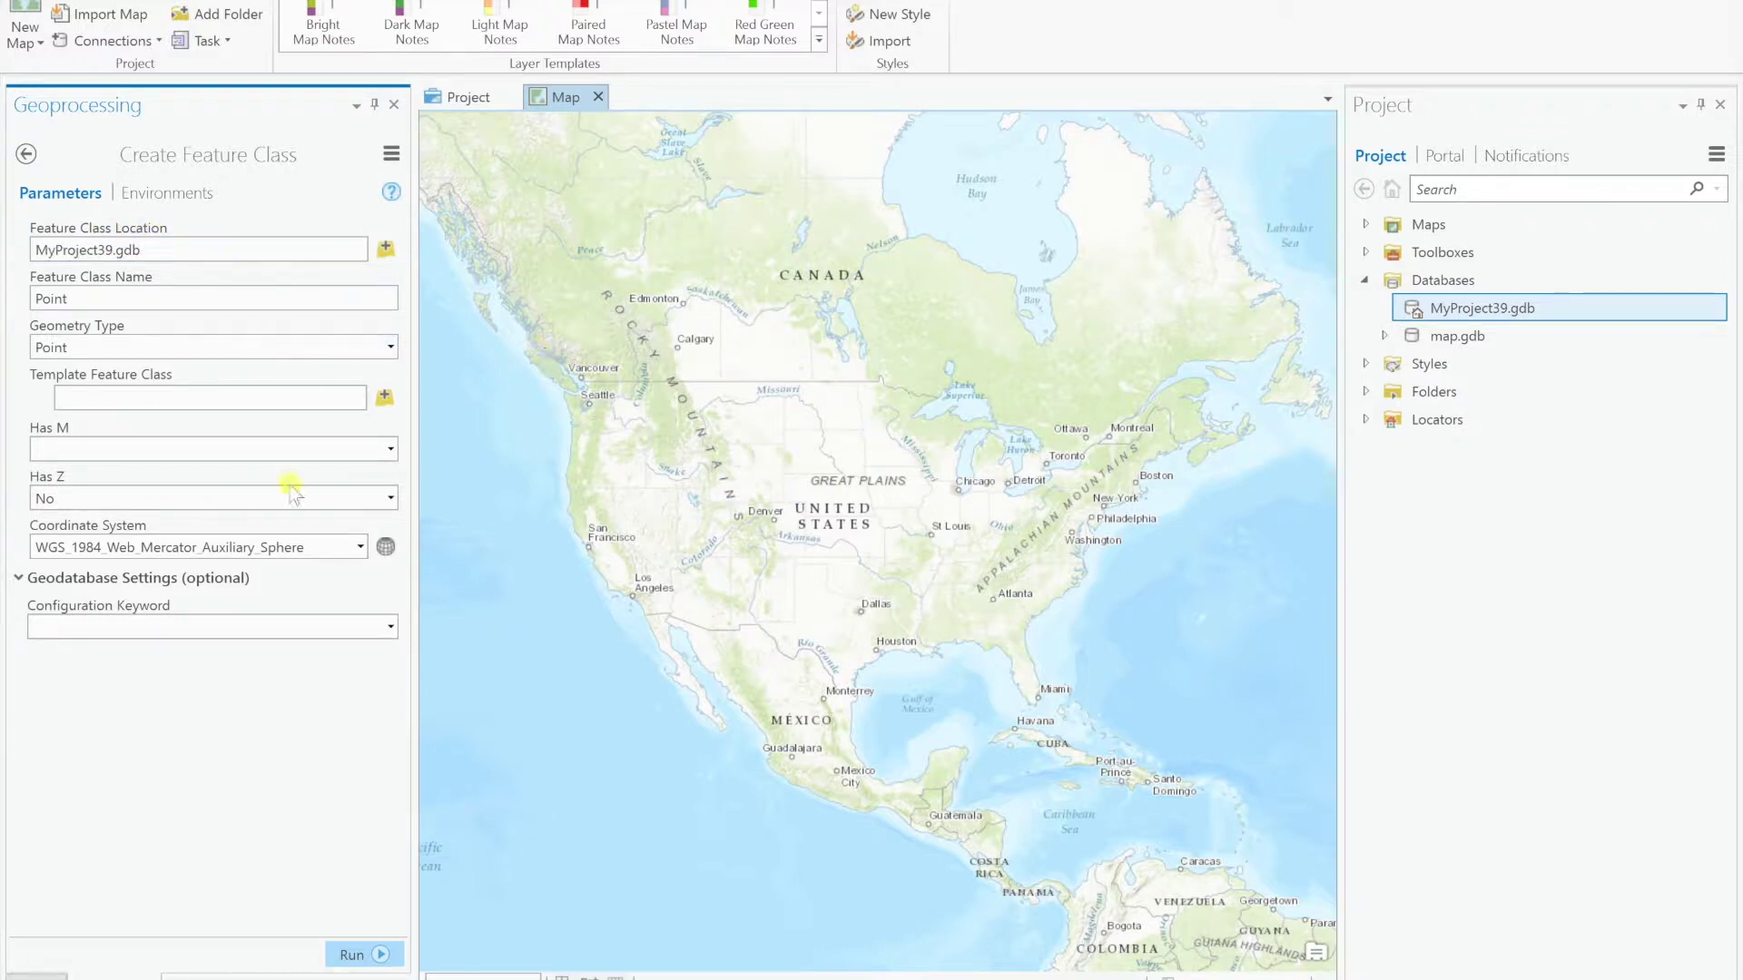
pyautogui.click(382, 955)
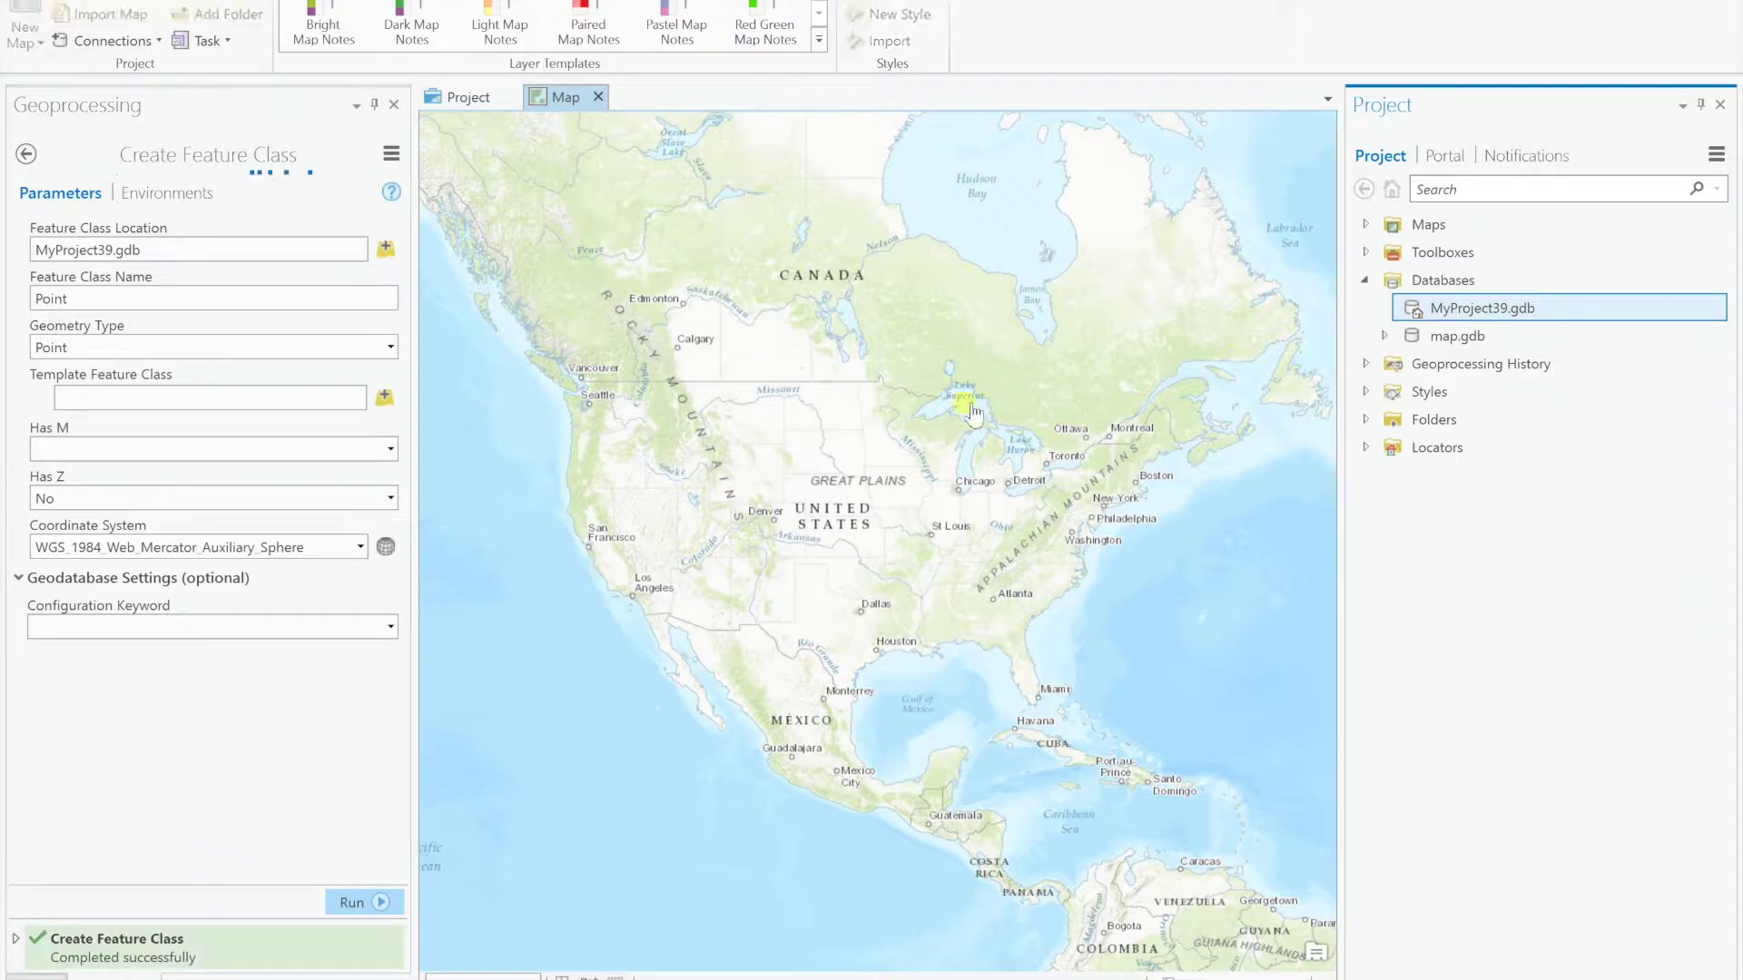
# - Confirm the Point feature class now appears inside MyProject39.gdb
pyautogui.moveTo(1530, 358)
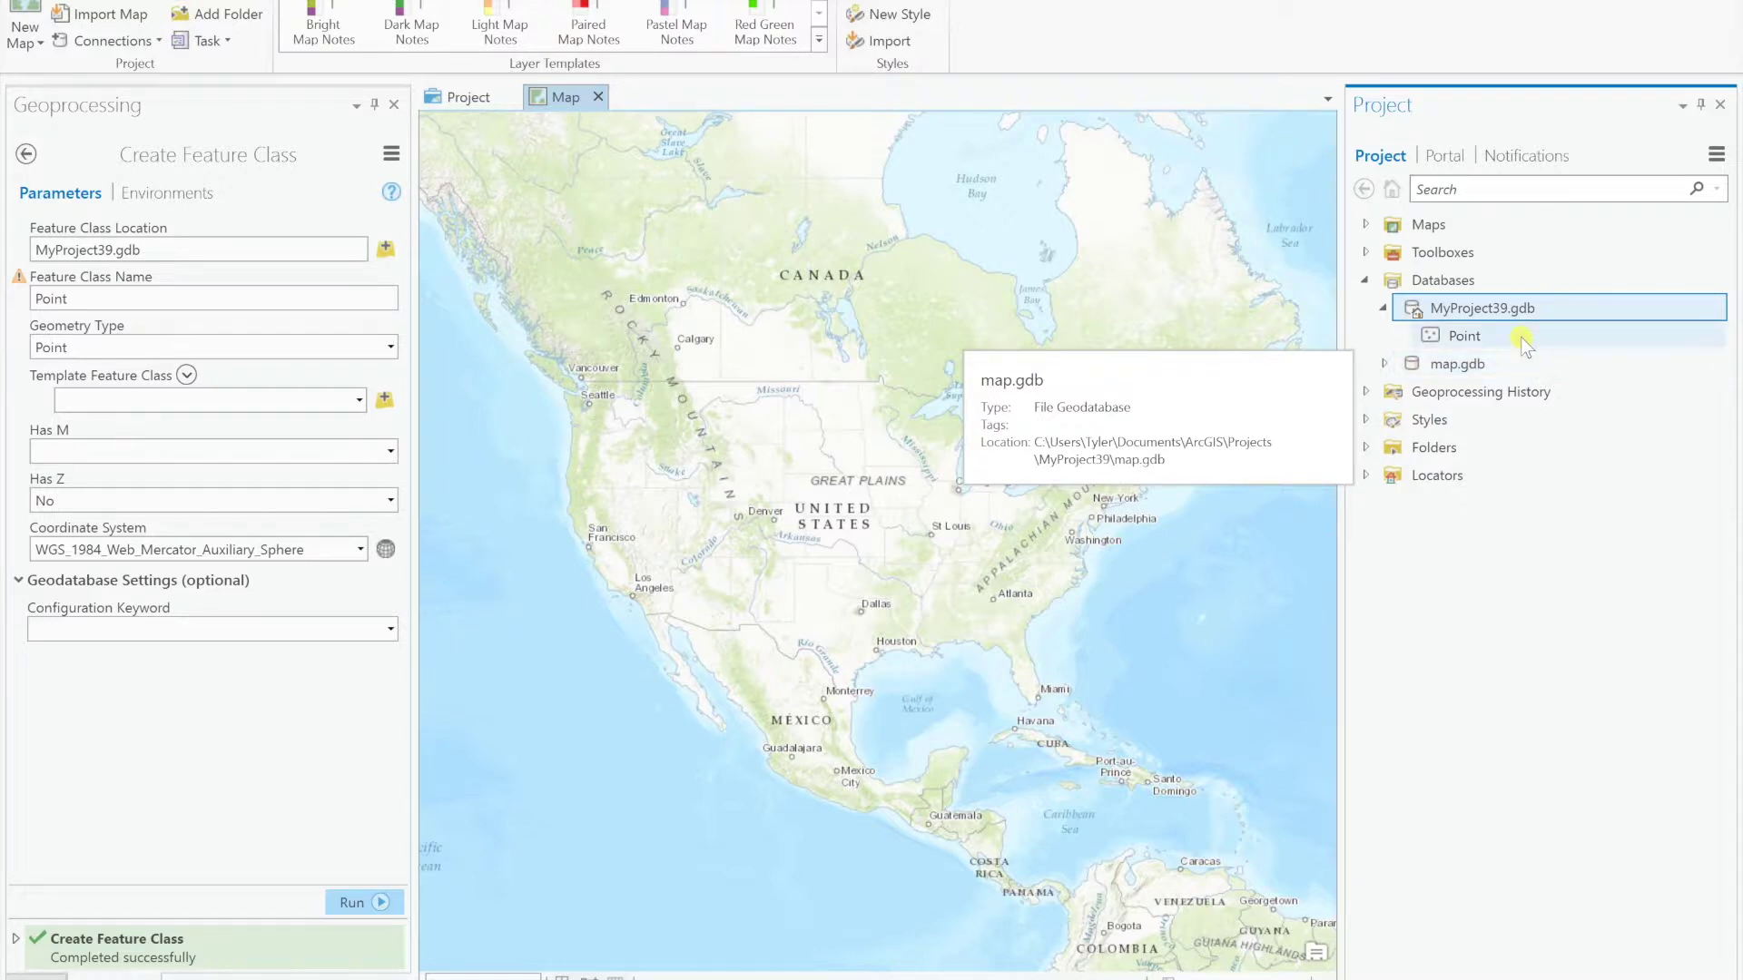
# - Open the Fields view of the Point feature class
pyautogui.rightClick(1521, 336)
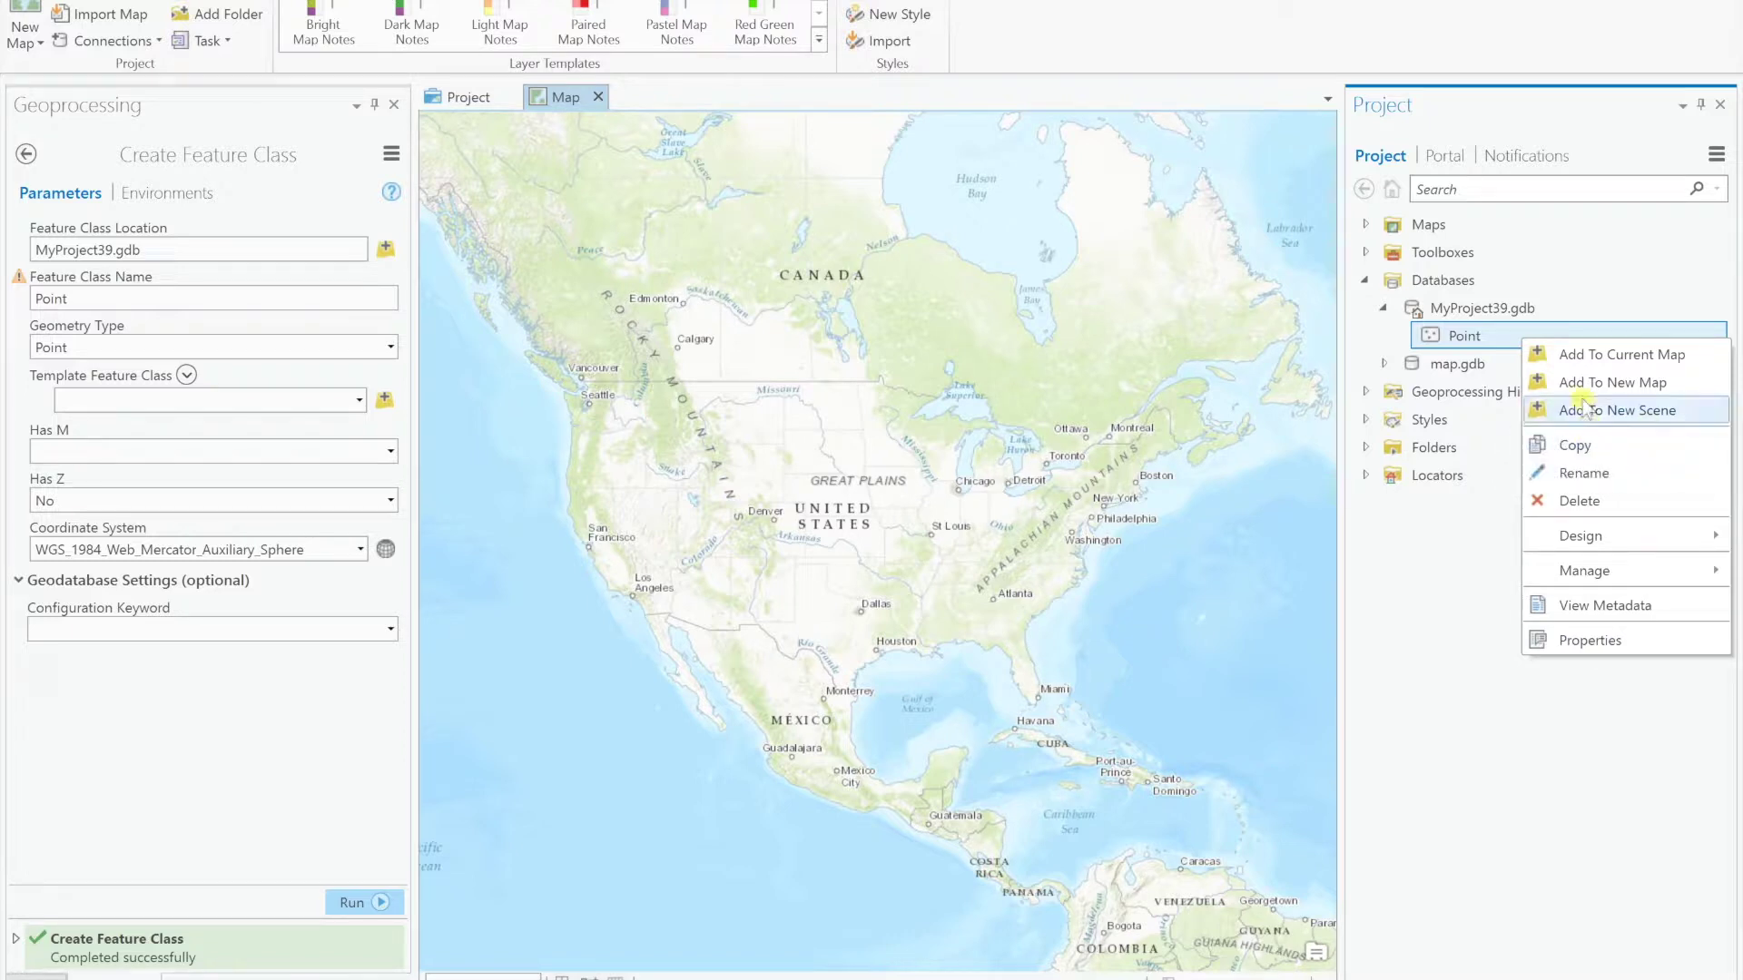
pyautogui.moveTo(1621, 537)
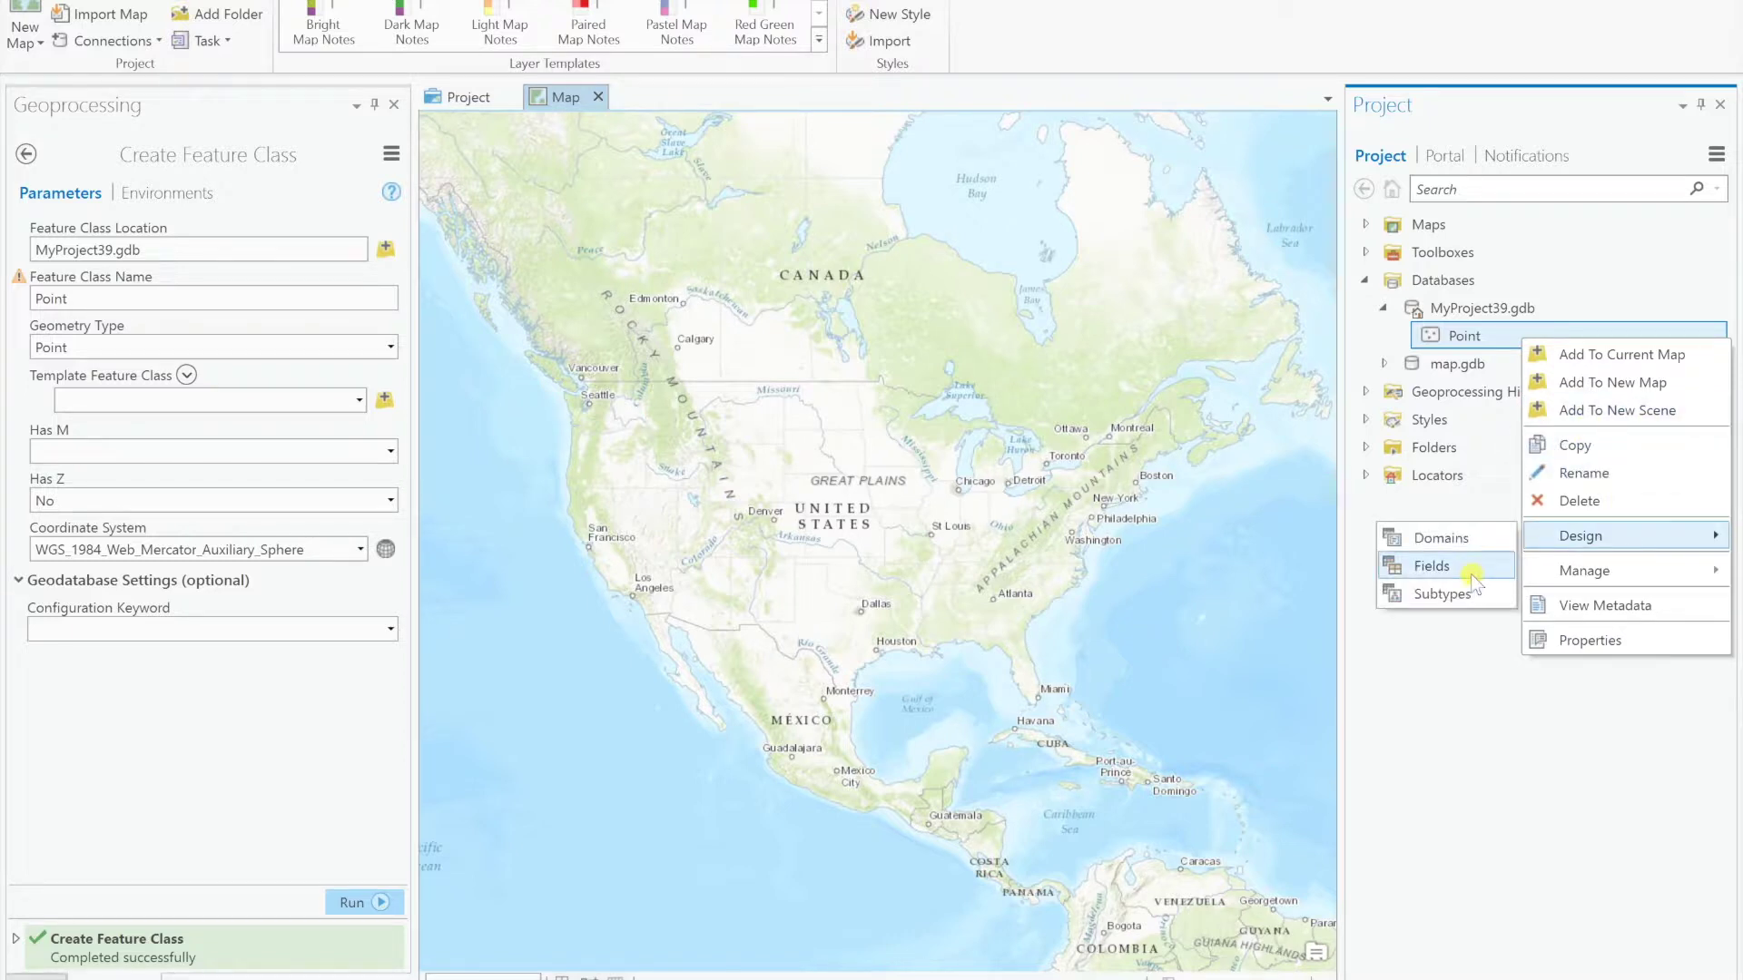
pyautogui.click(1436, 569)
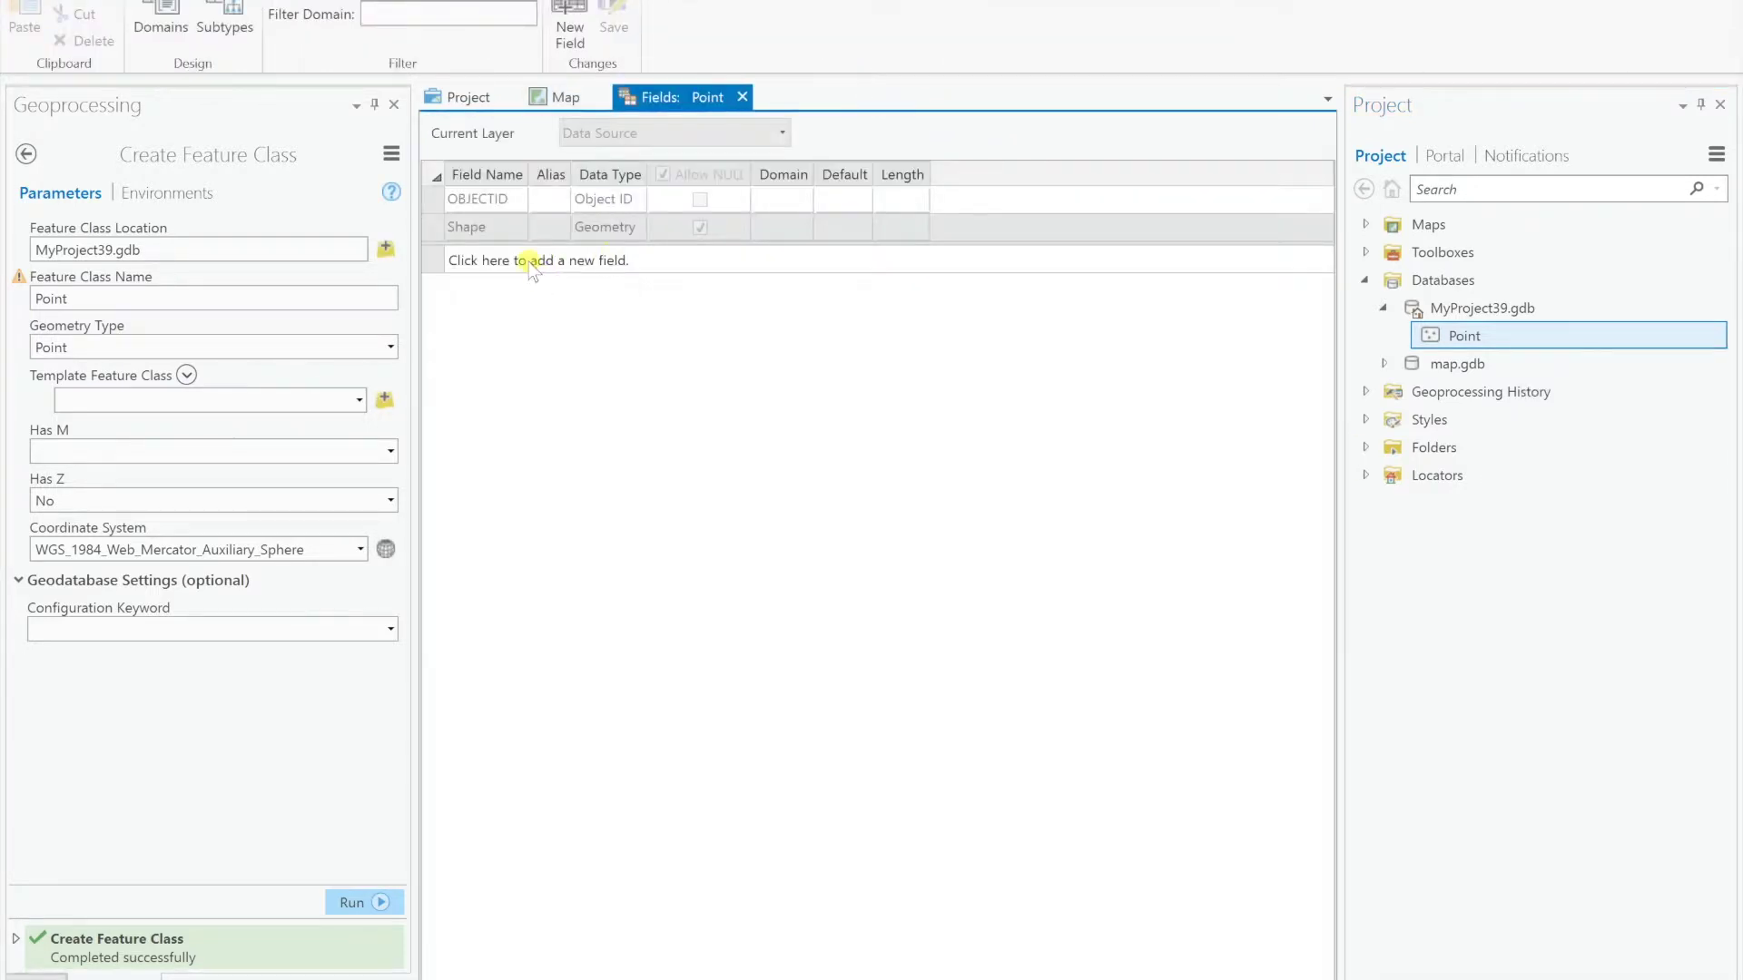
# - Add a Text field DESC aliased 'Description' and save the change
pyautogui.click(531, 261)
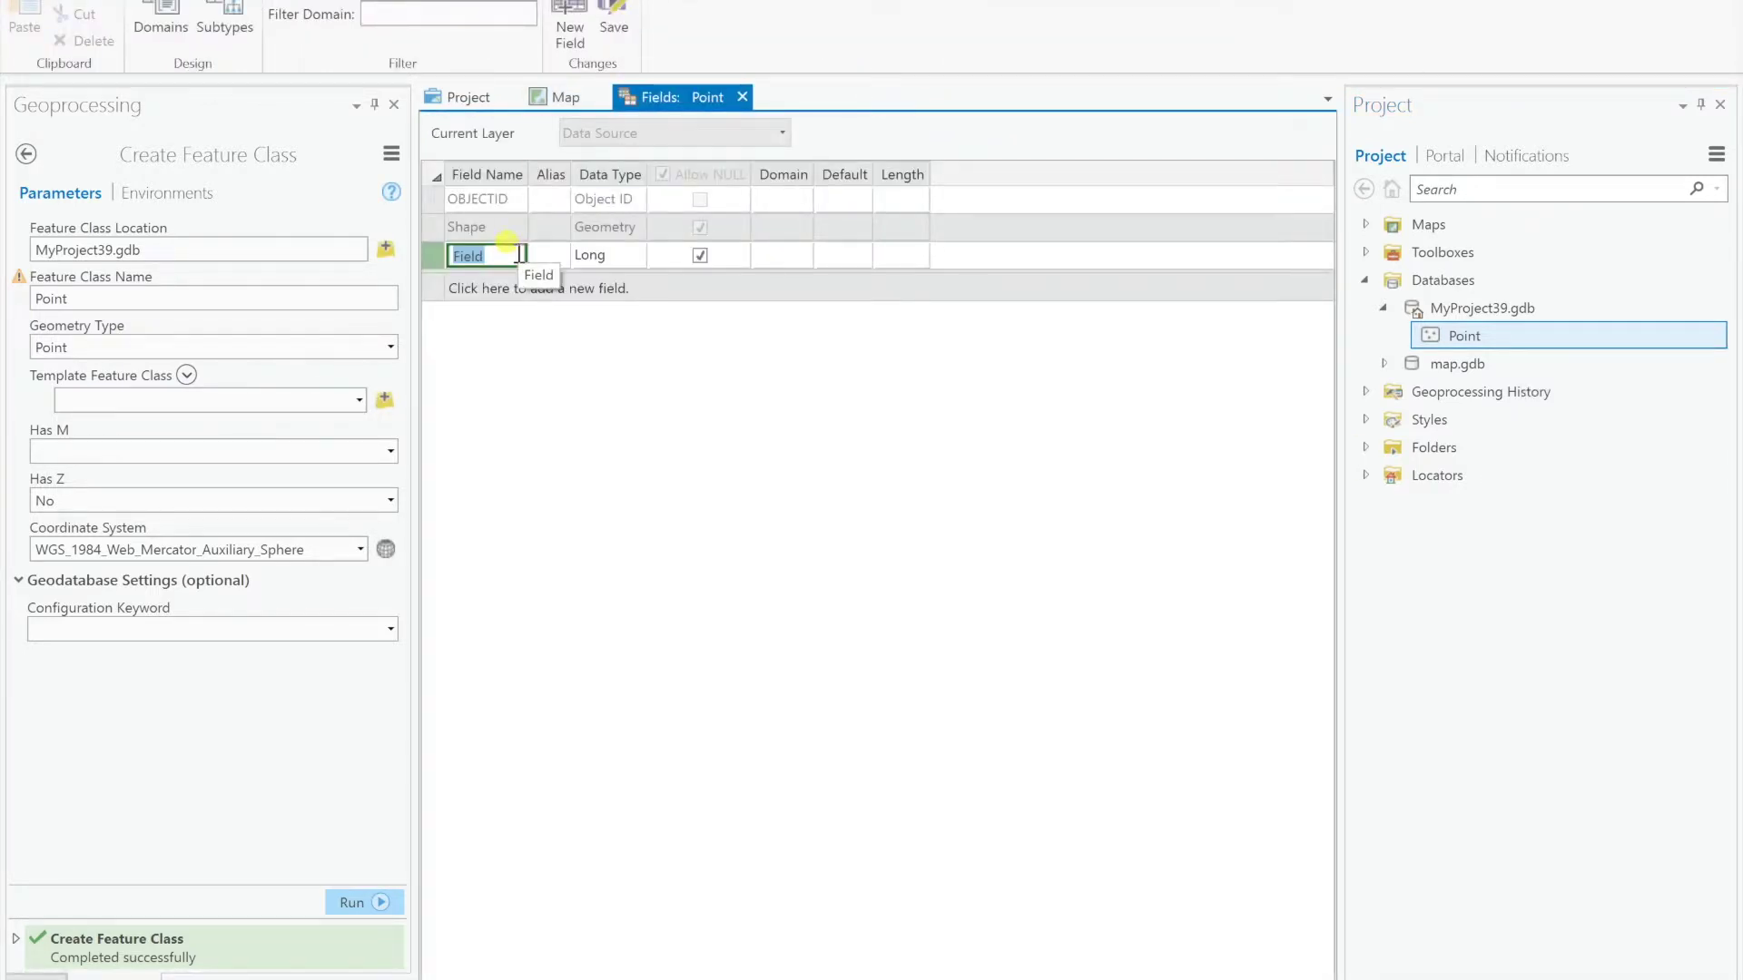
pyautogui.write('DESC')
pyautogui.press('Tab')
pyautogui.write('Description')
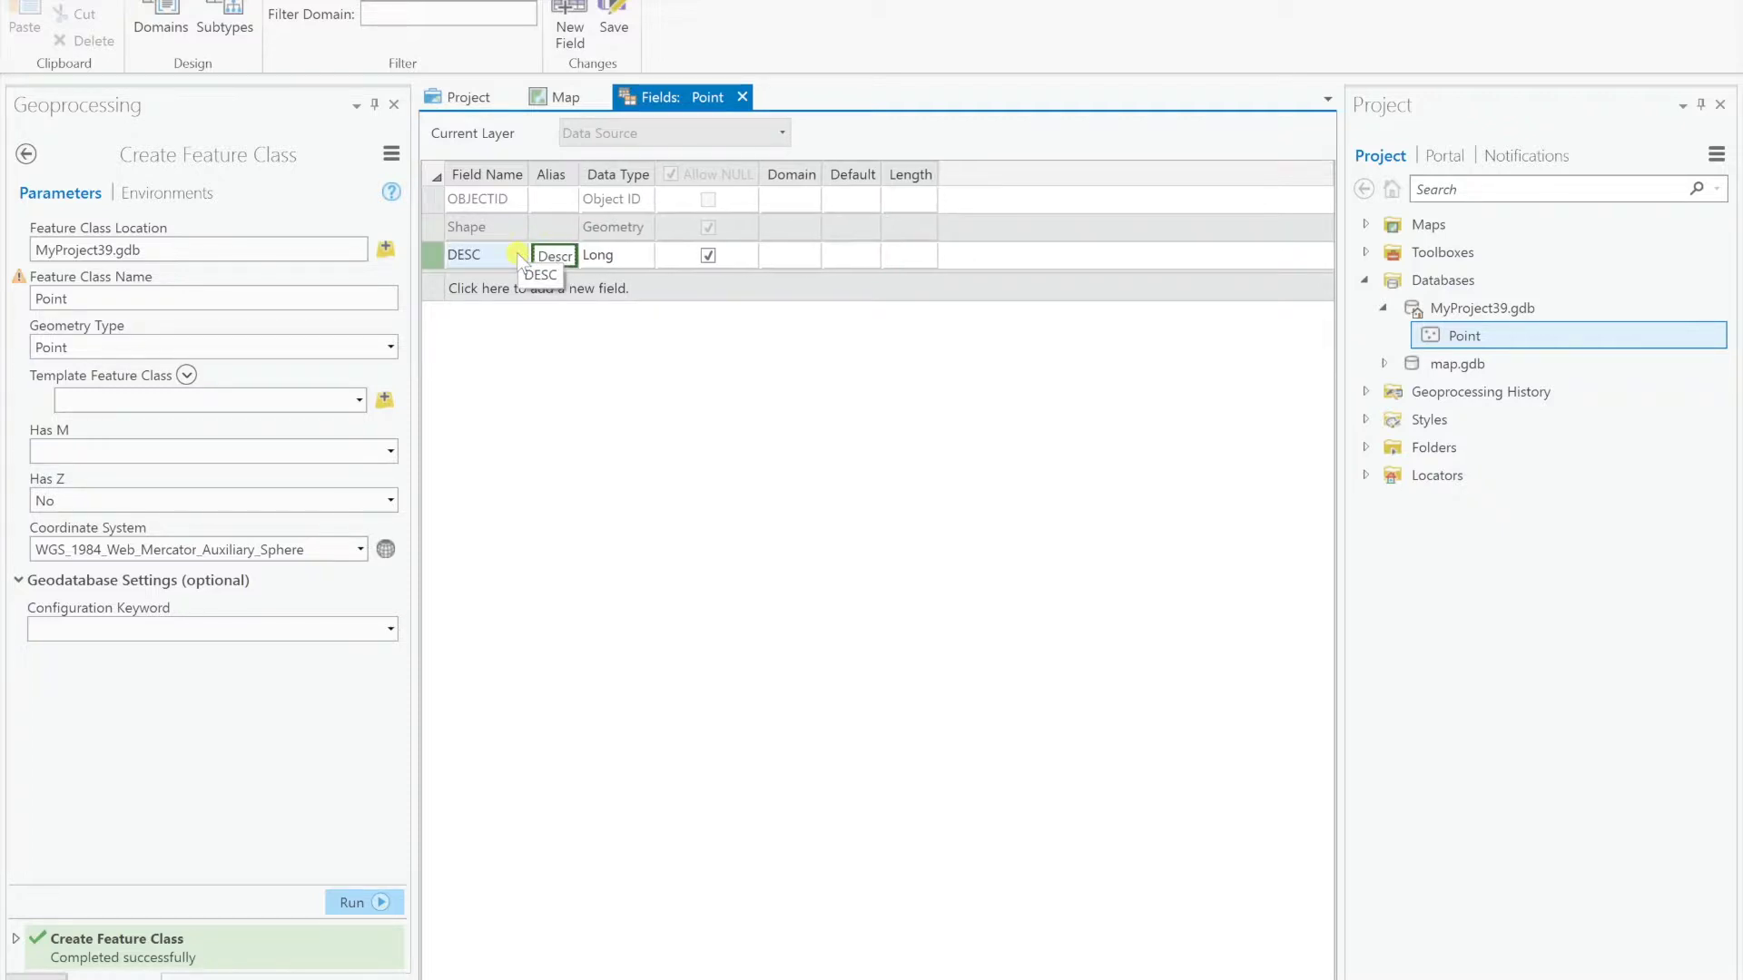
pyautogui.click(679, 257)
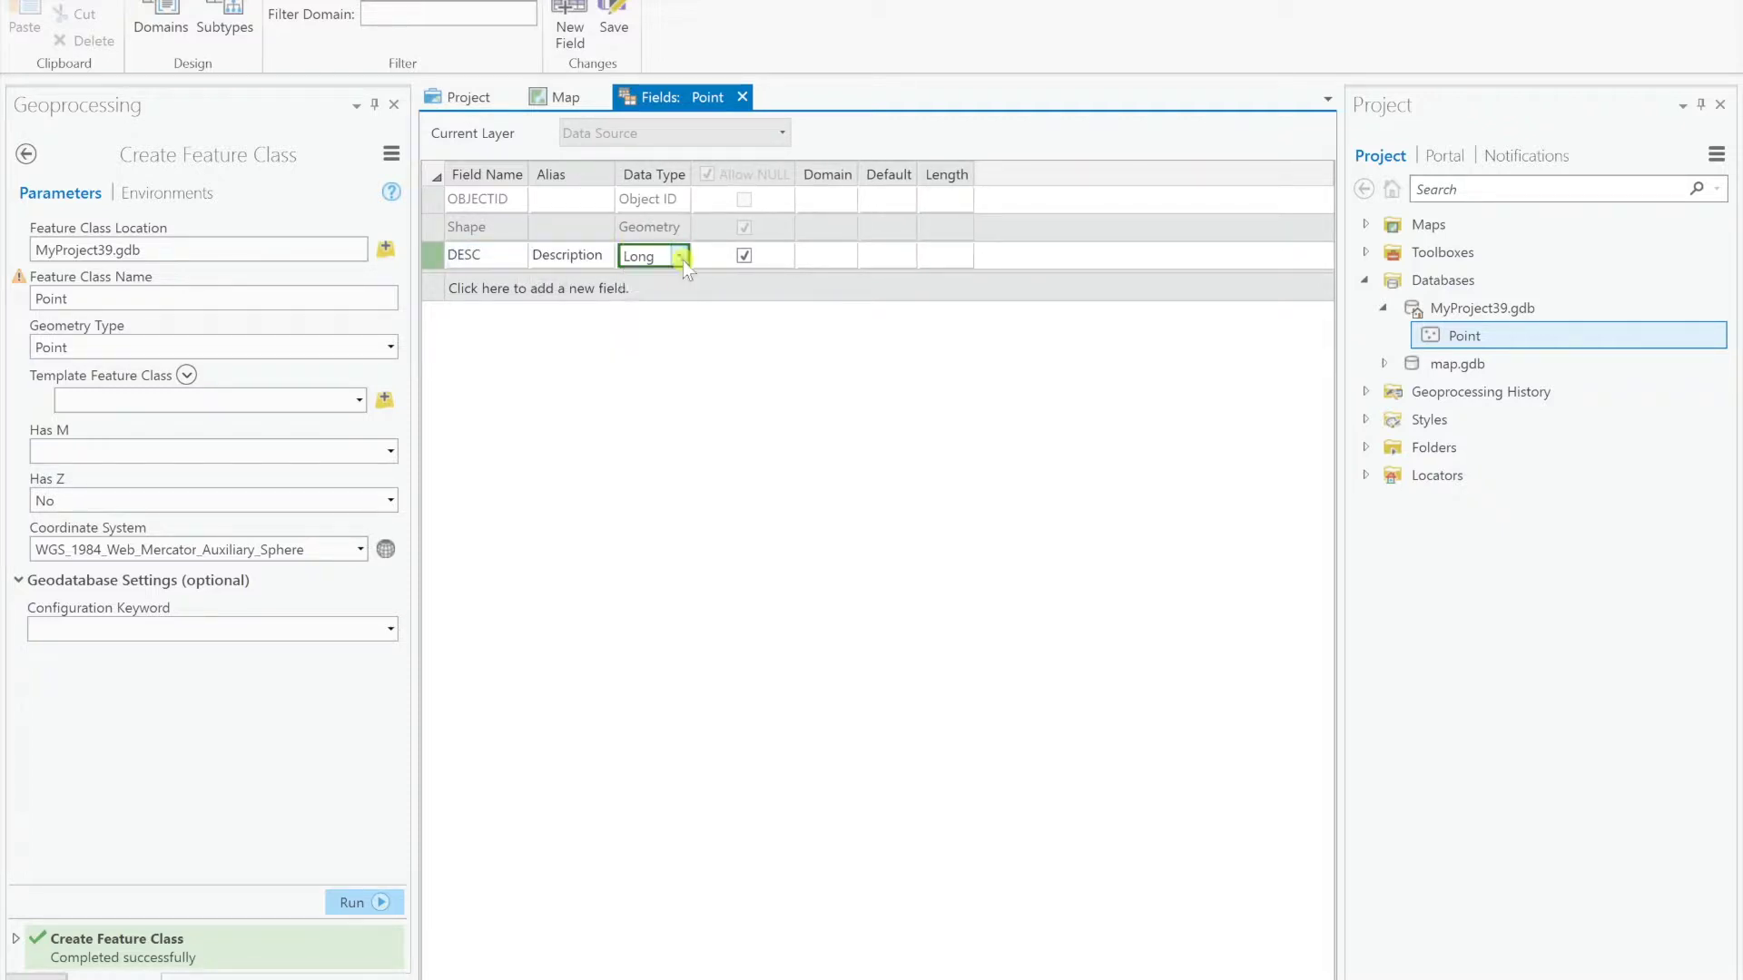
pyautogui.click(677, 257)
pyautogui.click(659, 404)
pyautogui.click(614, 20)
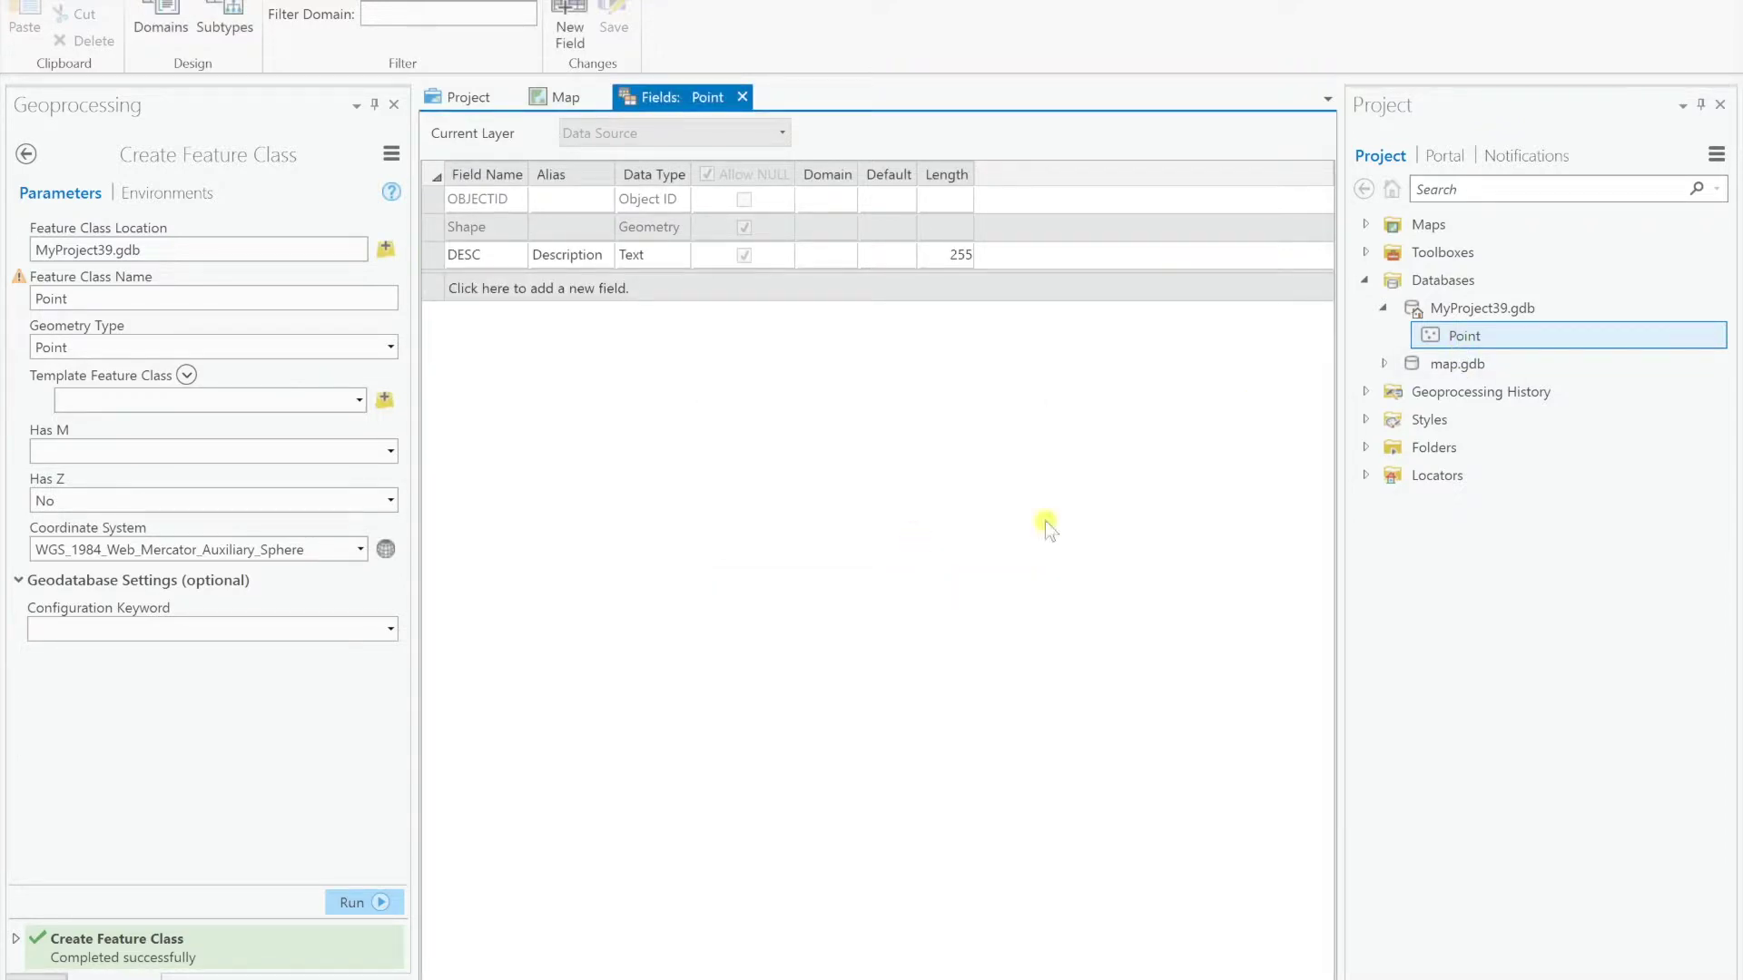
pyautogui.click(1615, 581)
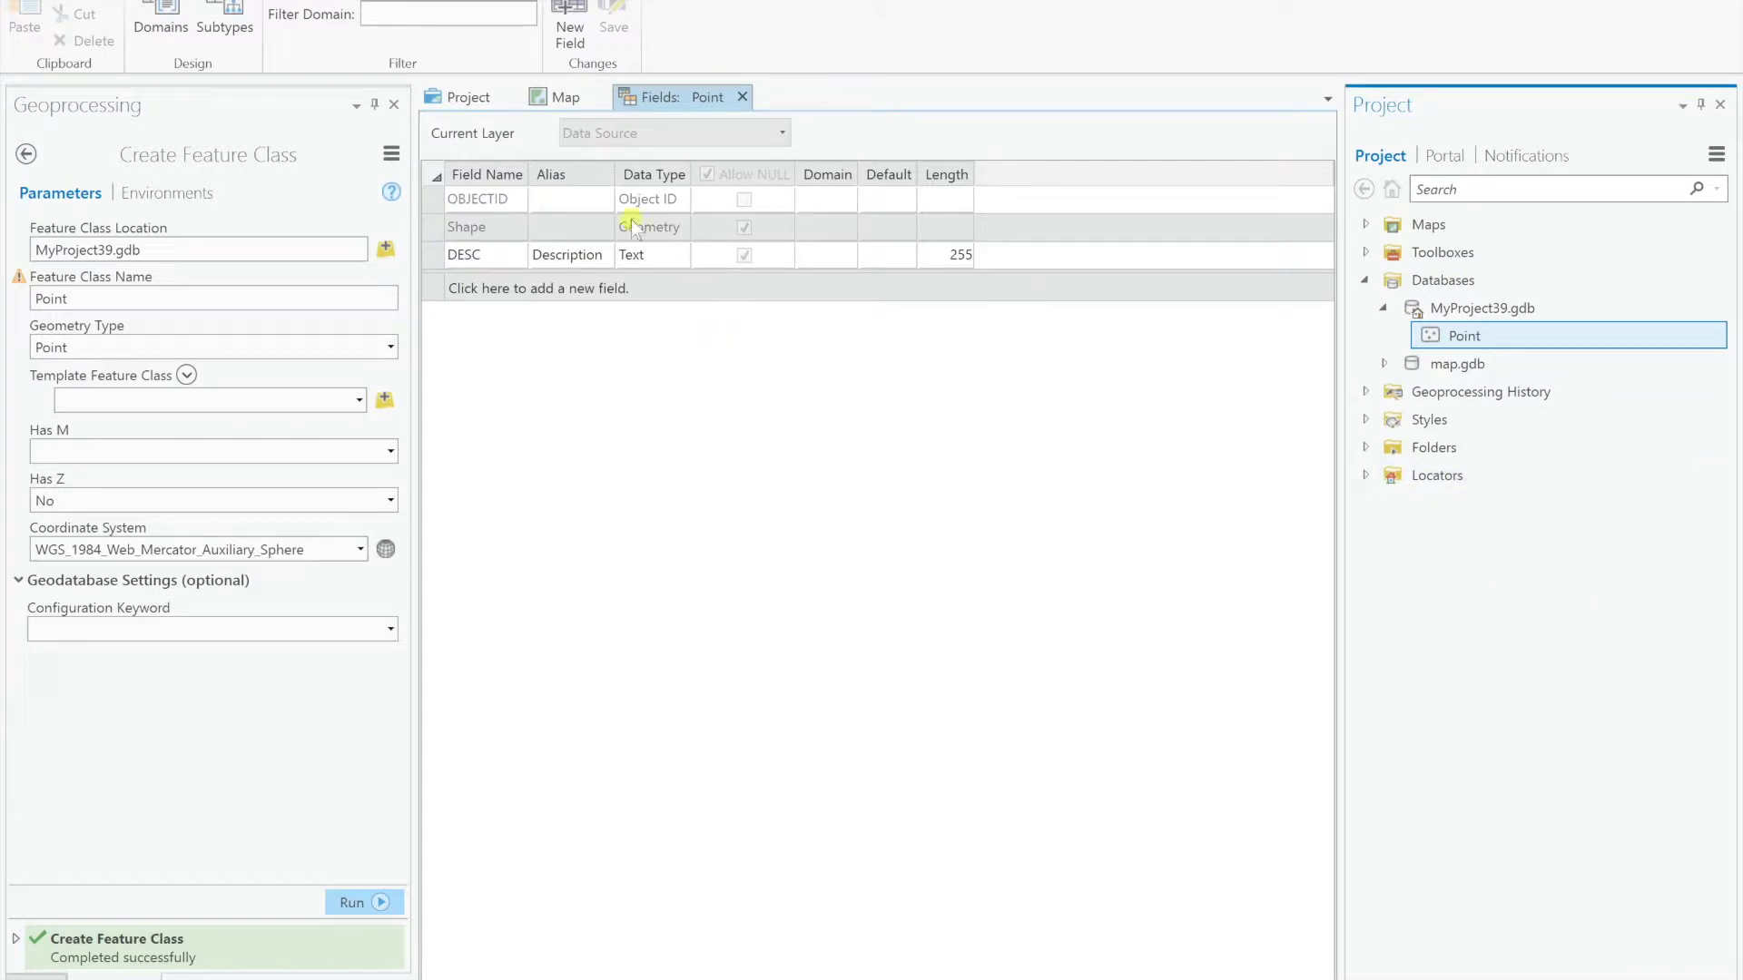
# - Close the Create Feature Class tool and expand the project's Toolboxes
pyautogui.click(394, 104)
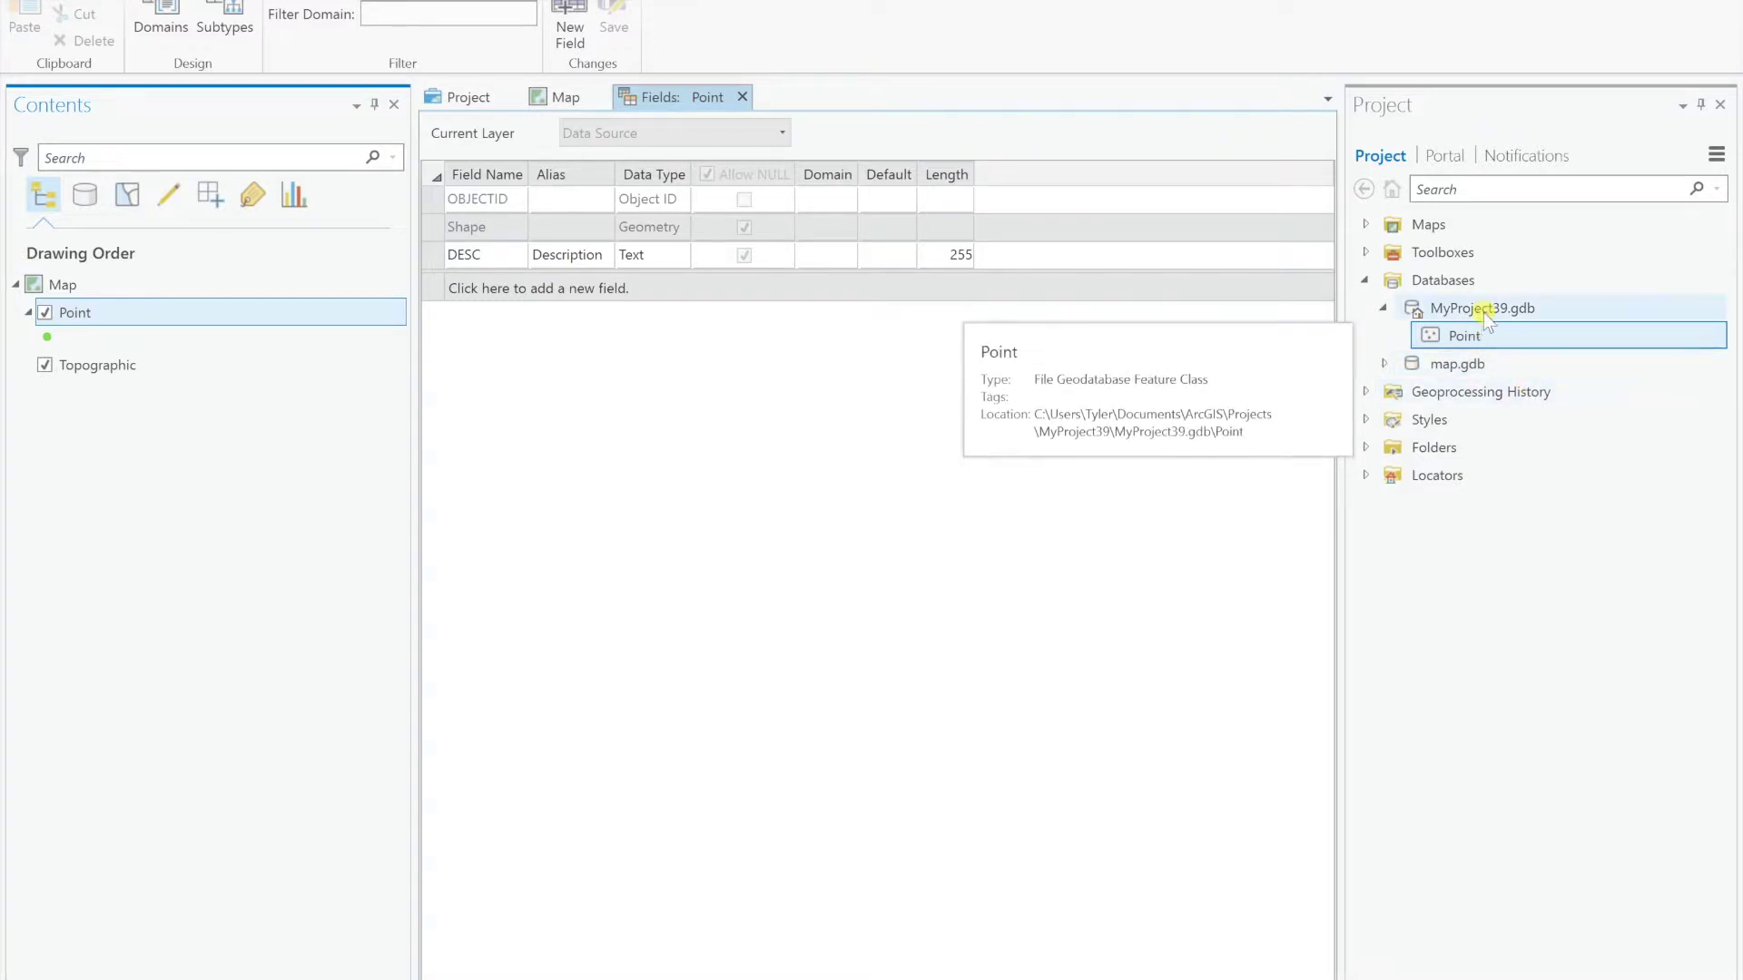
pyautogui.click(1369, 252)
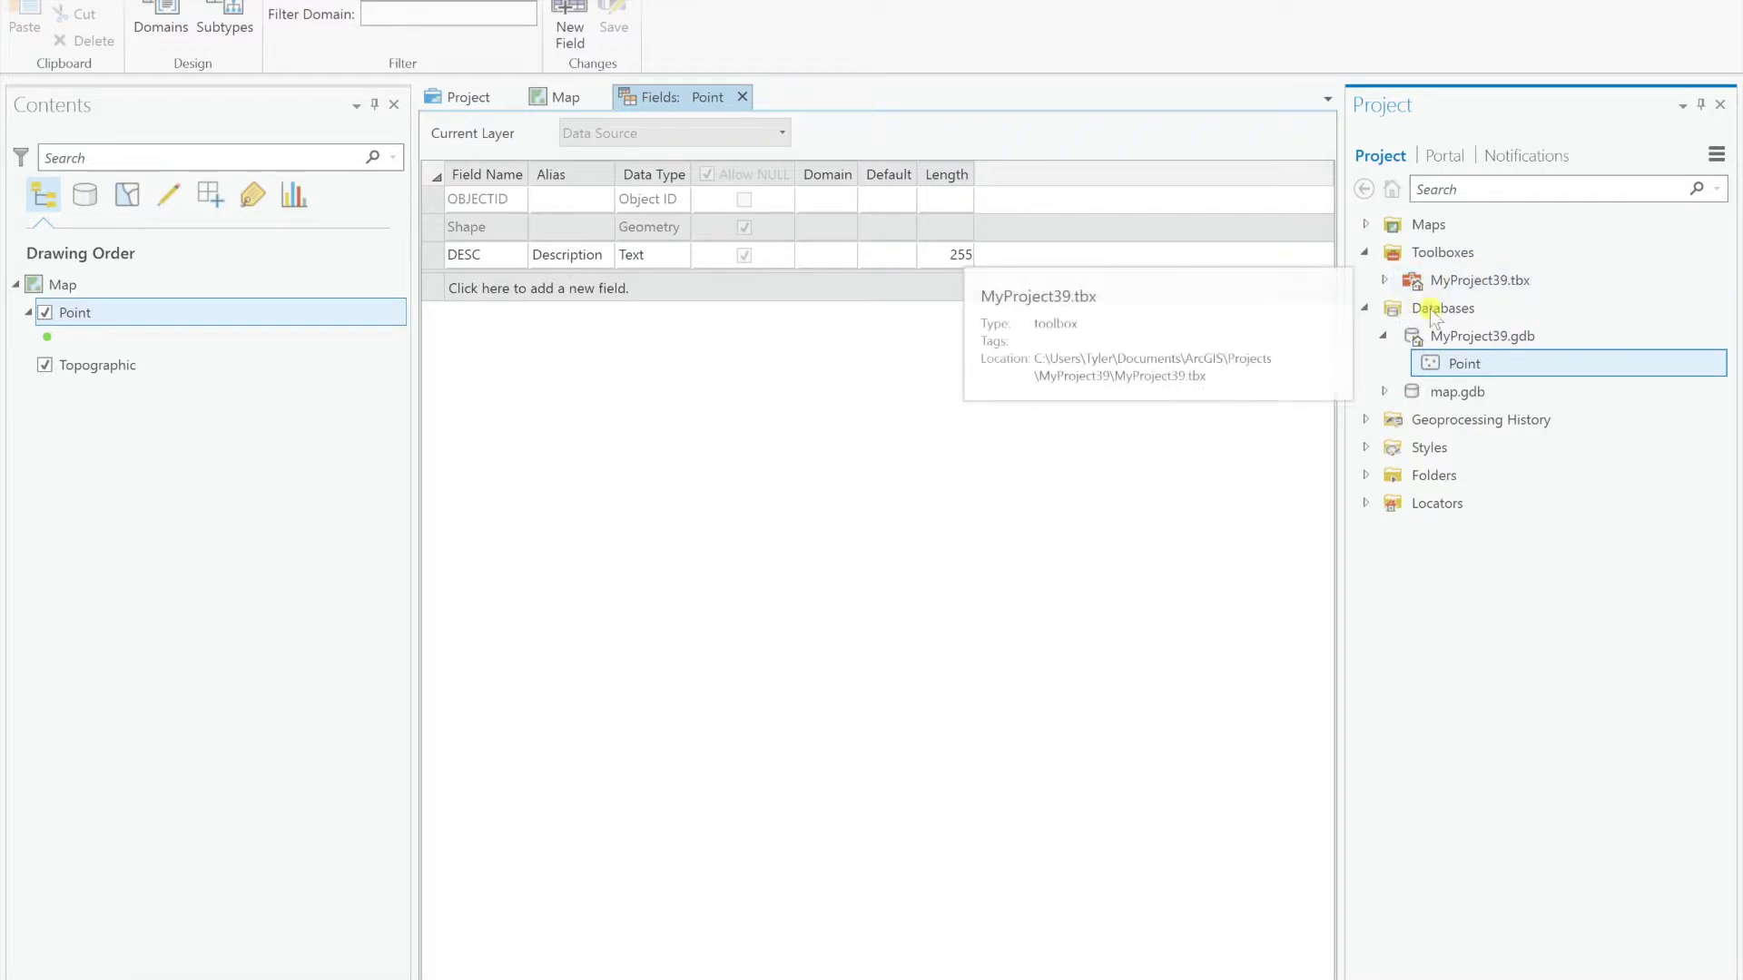
# - Begin adding an existing toolbox to the project and browse for it
pyautogui.rightClick(1430, 256)
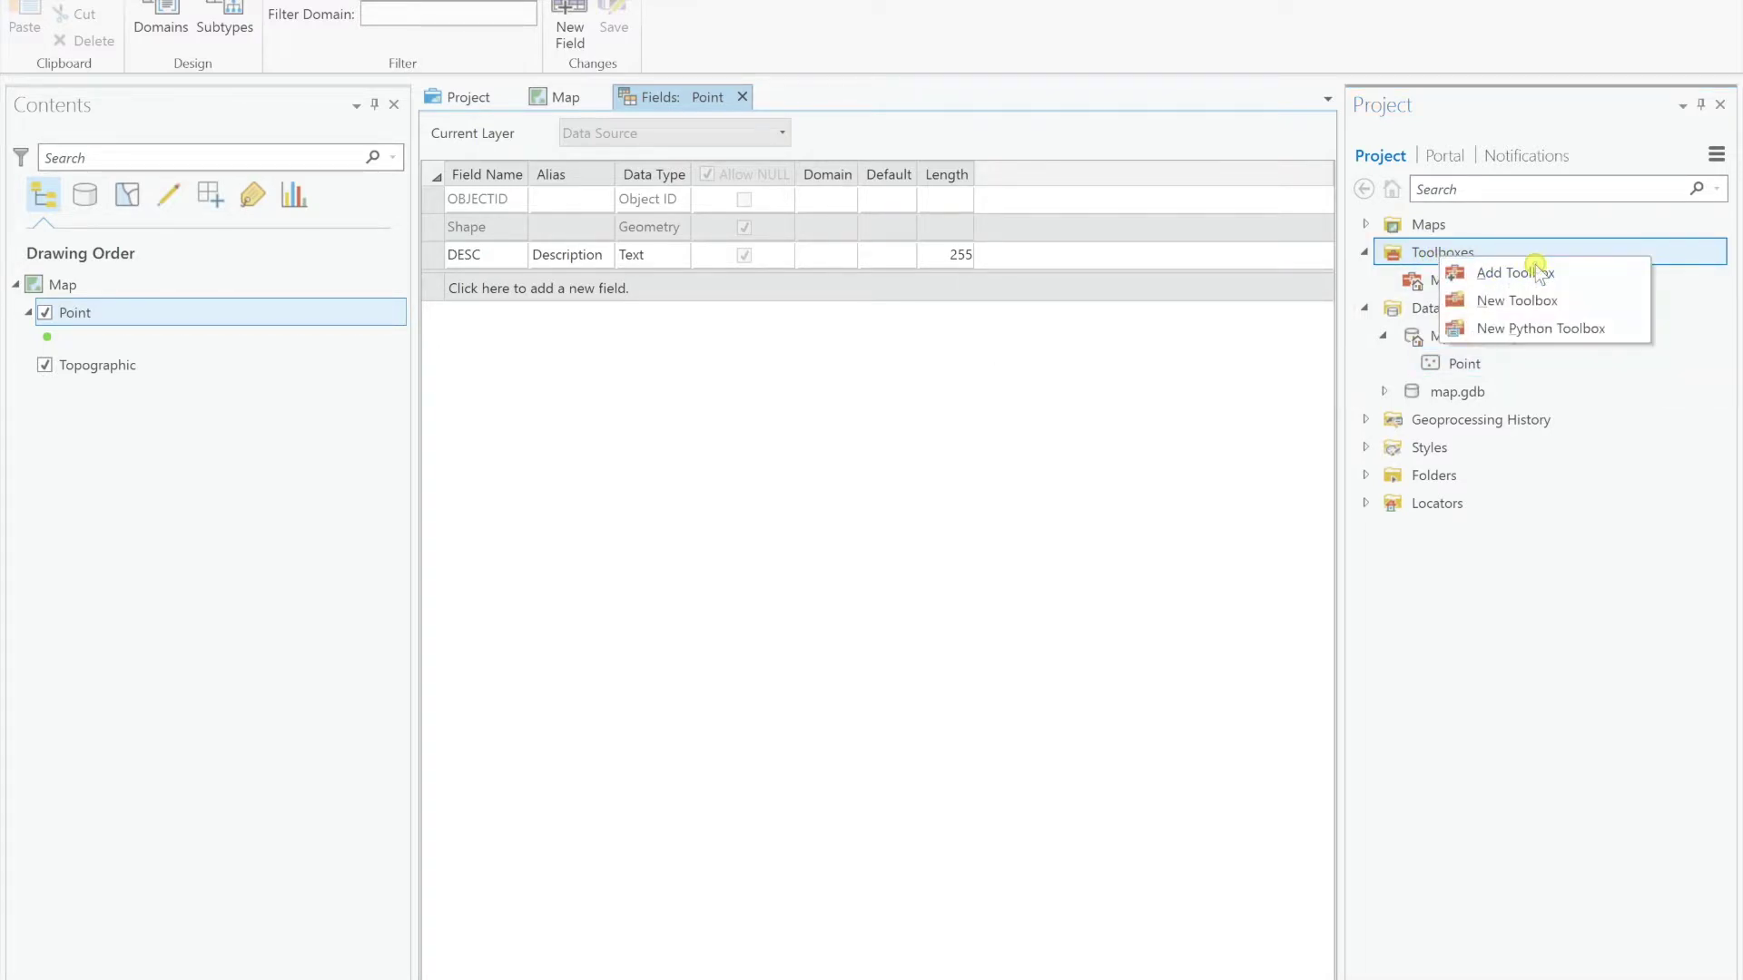
pyautogui.click(1535, 274)
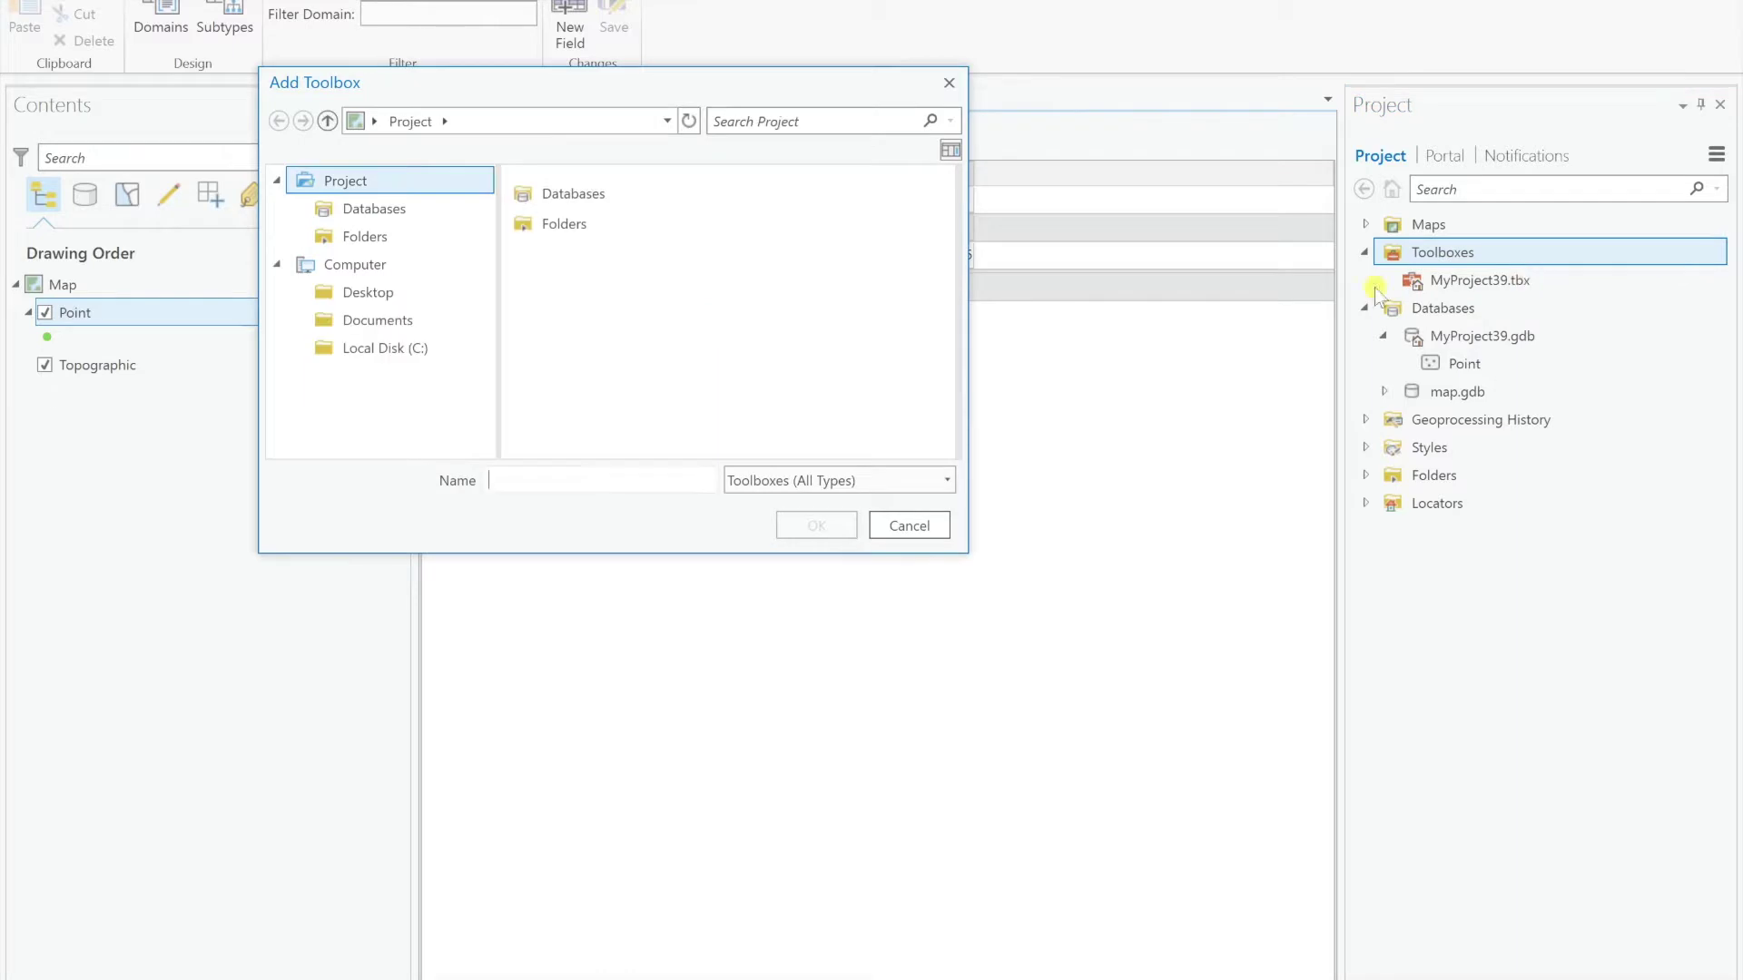
pyautogui.click(418, 350)
pyautogui.scroll(-1, 680, 325)
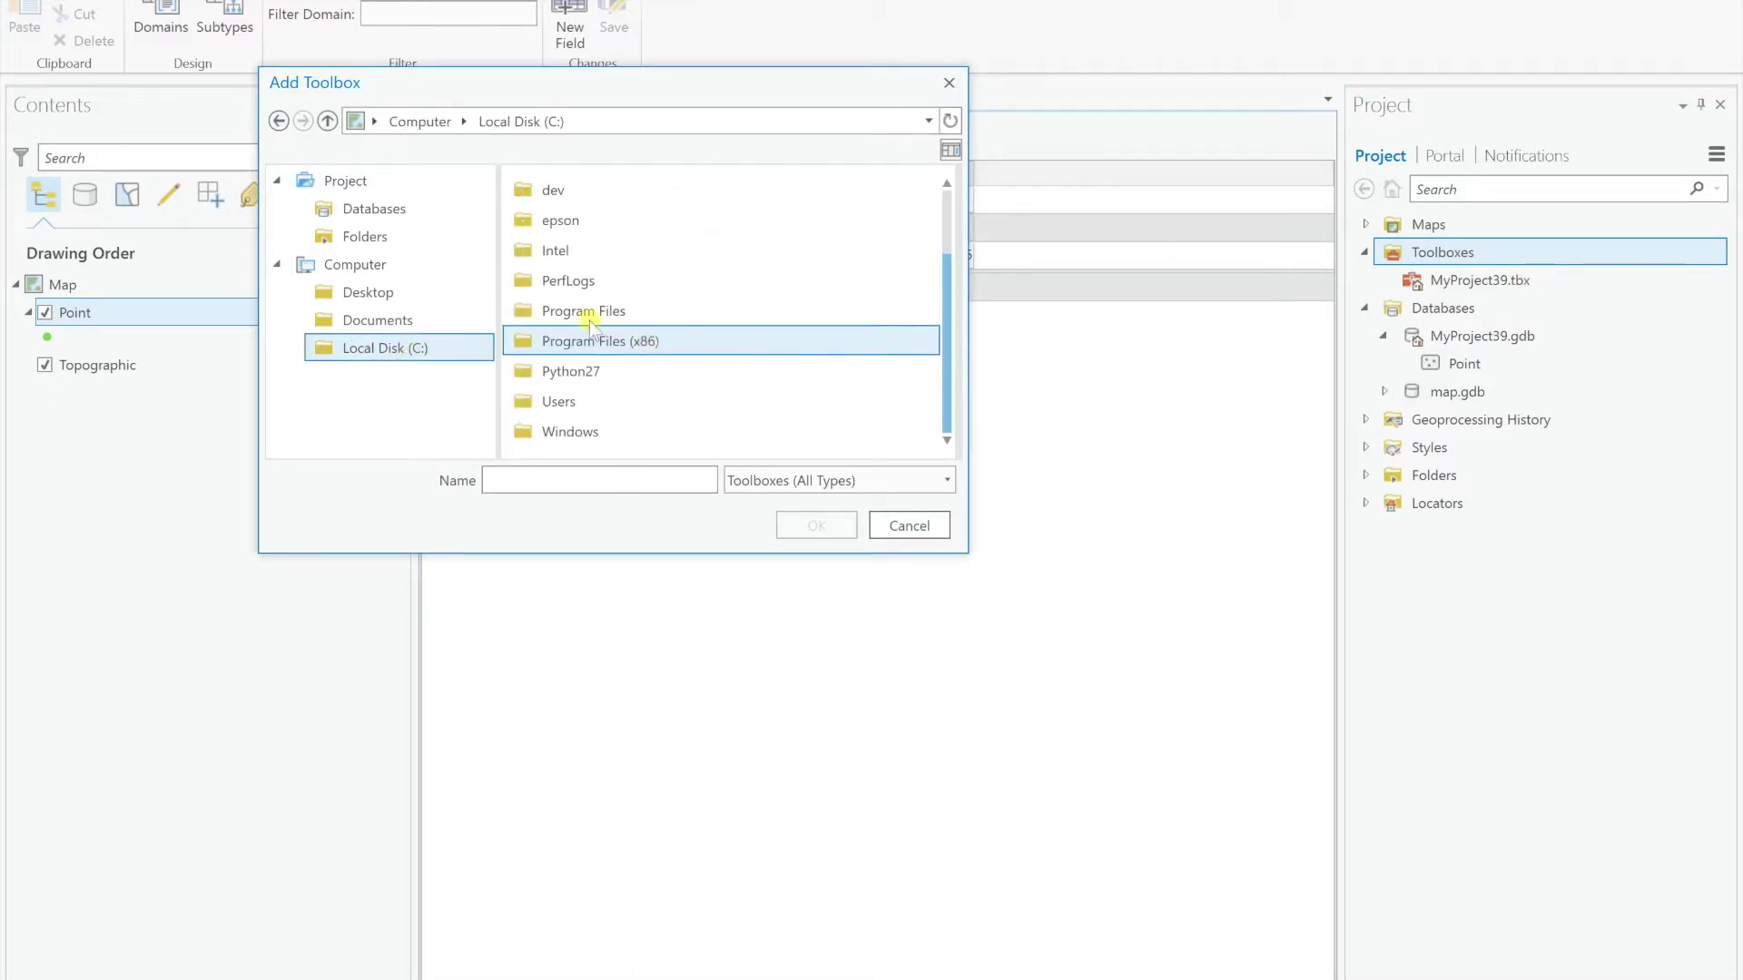
pyautogui.press('Up')
pyautogui.press('Up')
pyautogui.press('Down')
pyautogui.press('Down')
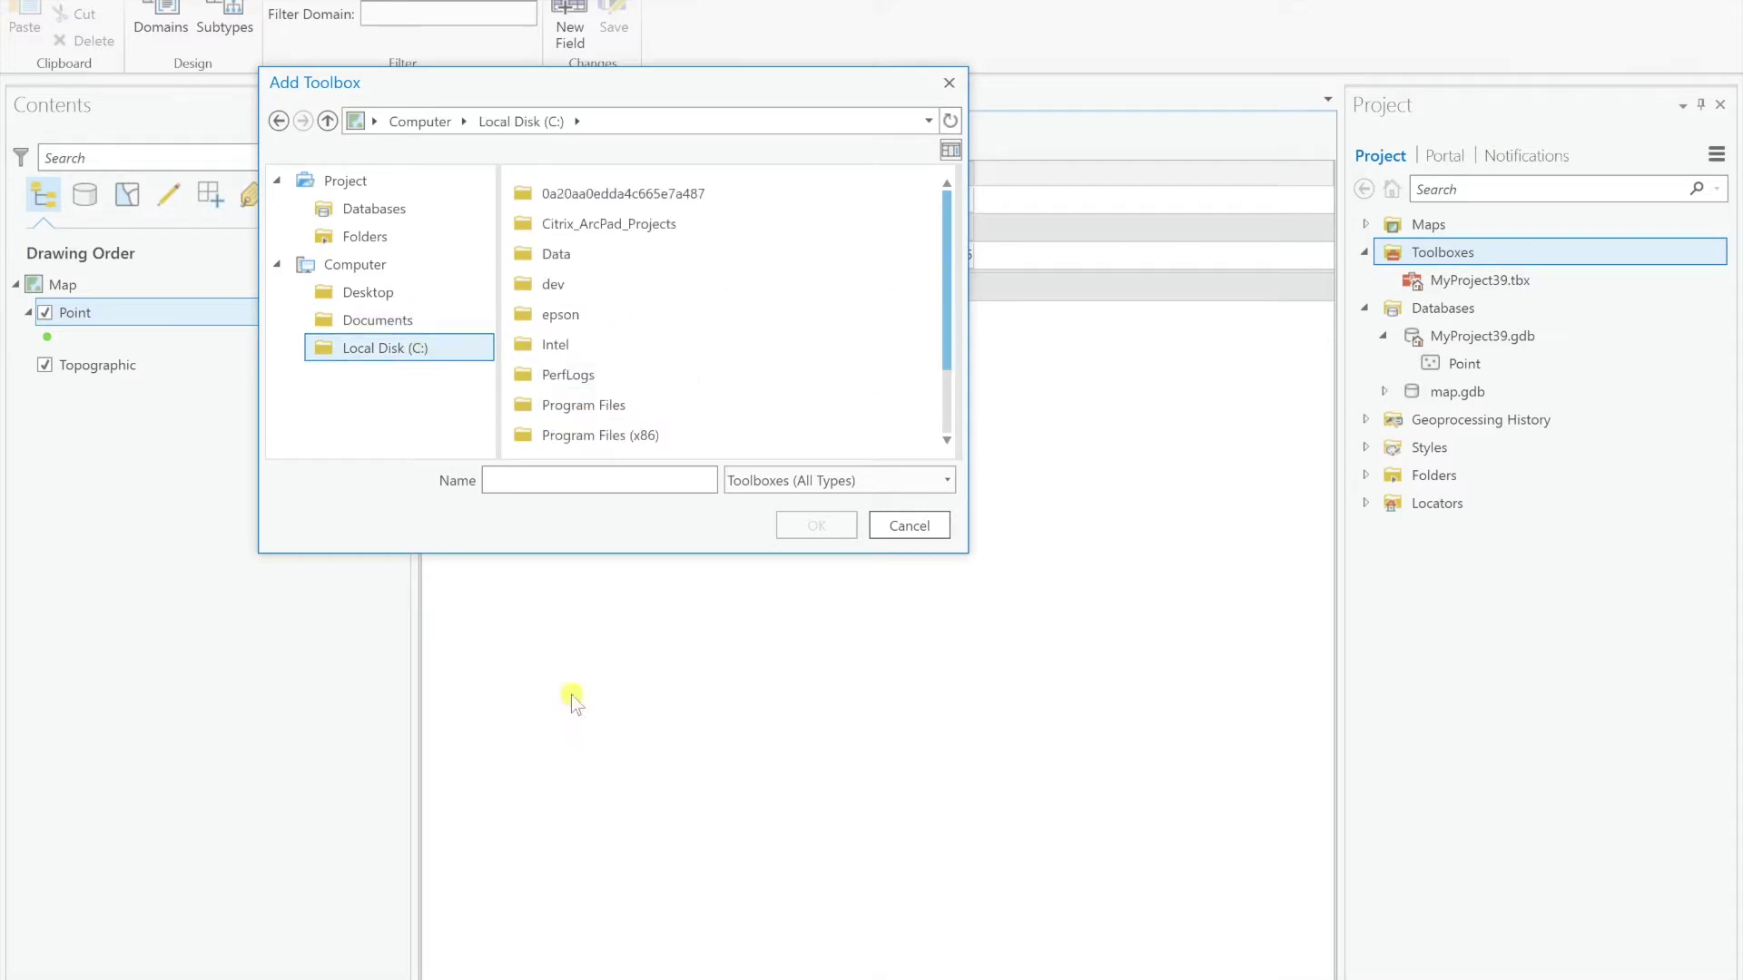
pyautogui.press('Up')
pyautogui.press('Up')
pyautogui.press('Up')
pyautogui.press('Up')
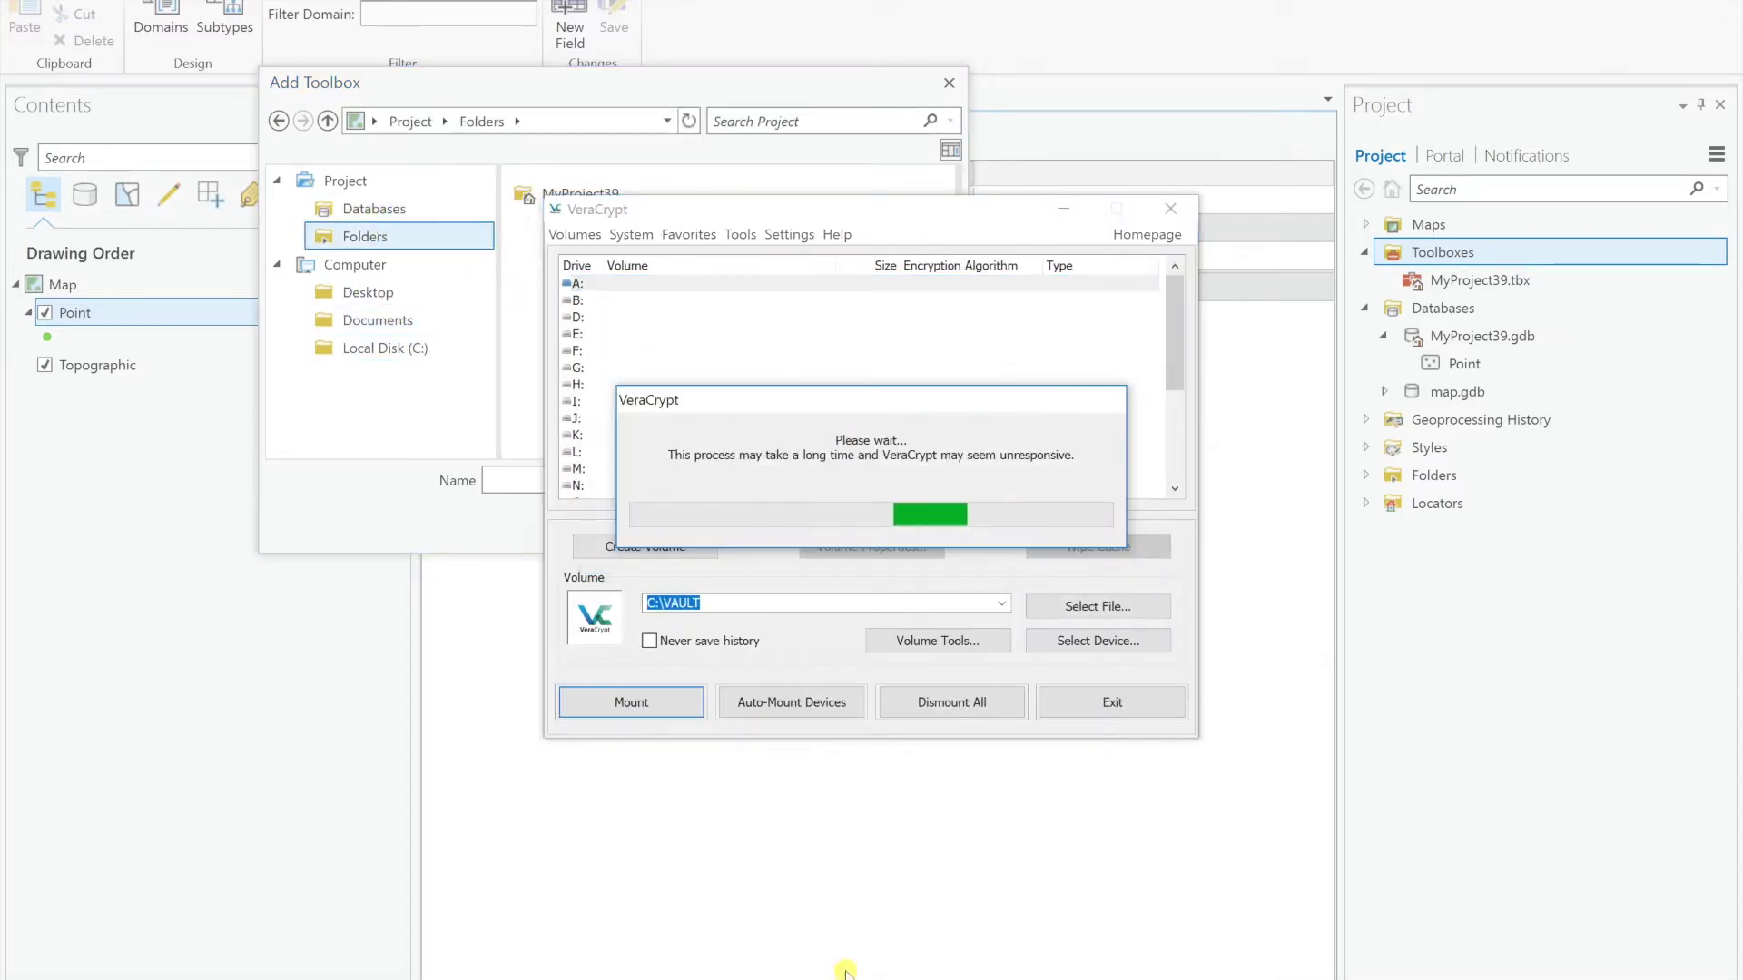
pyautogui.click(938, 78)
pyautogui.click(345, 181)
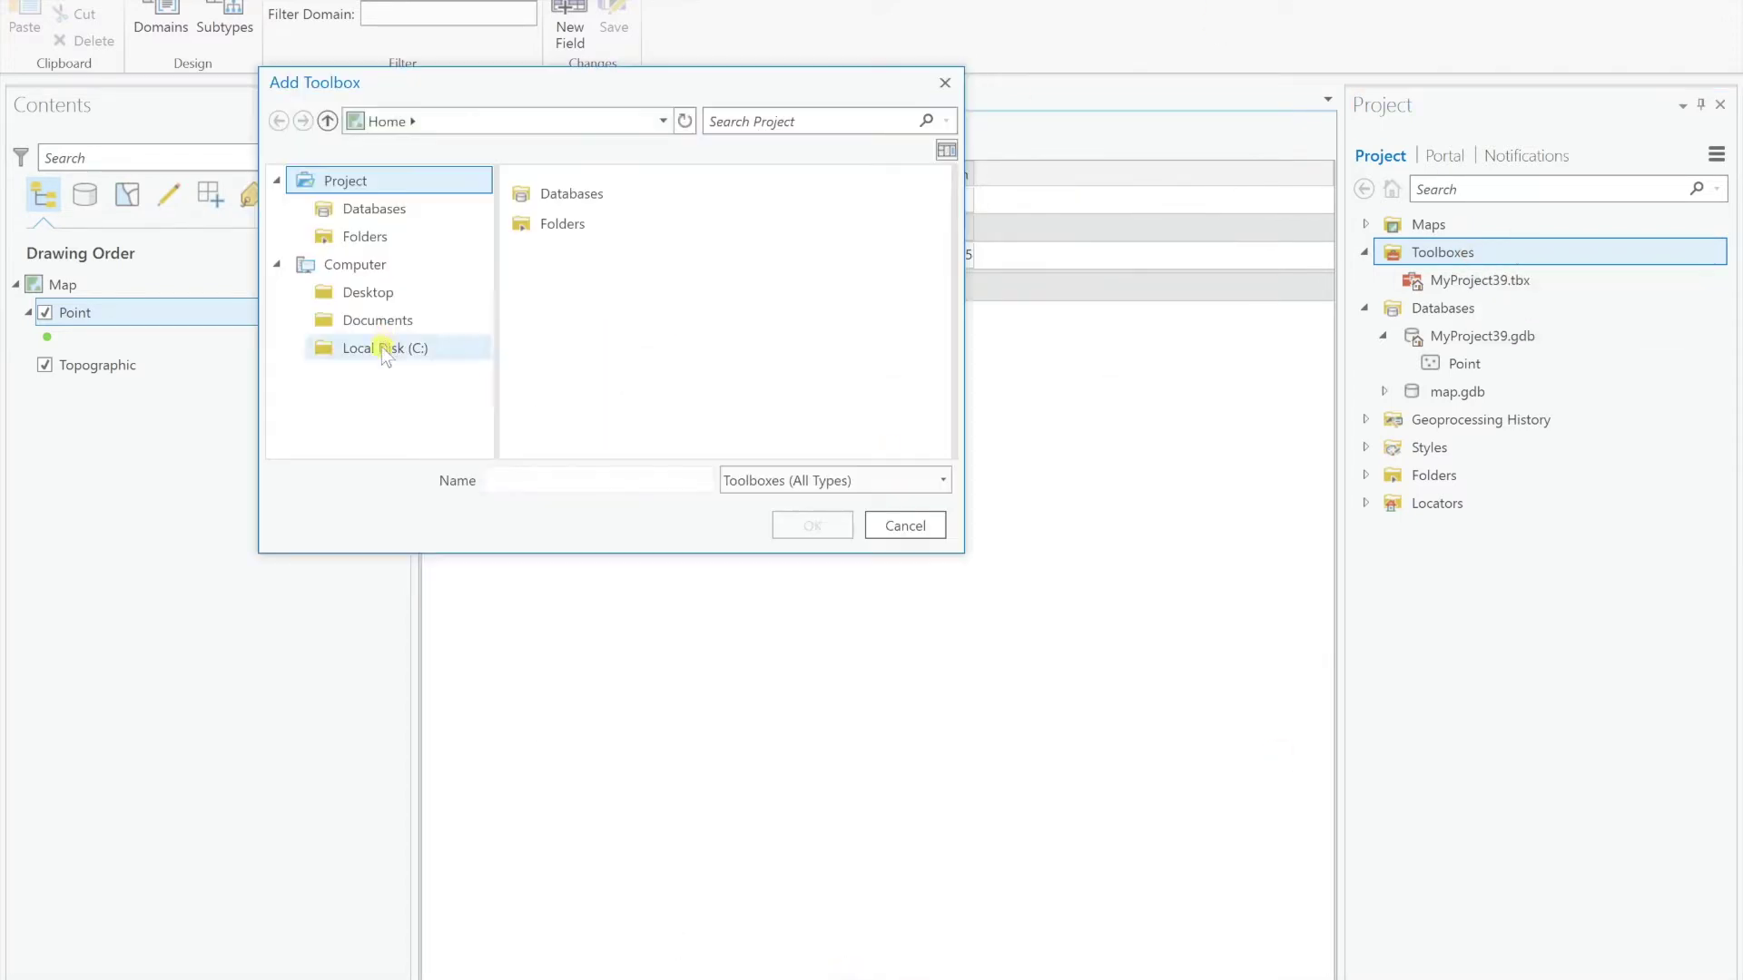
# - Extract the collector-tools-master zip from the Work folder onto the Desktop
pyautogui.press('super+e')
pyautogui.doubleClick(581, 418)
pyautogui.doubleClick(550, 308)
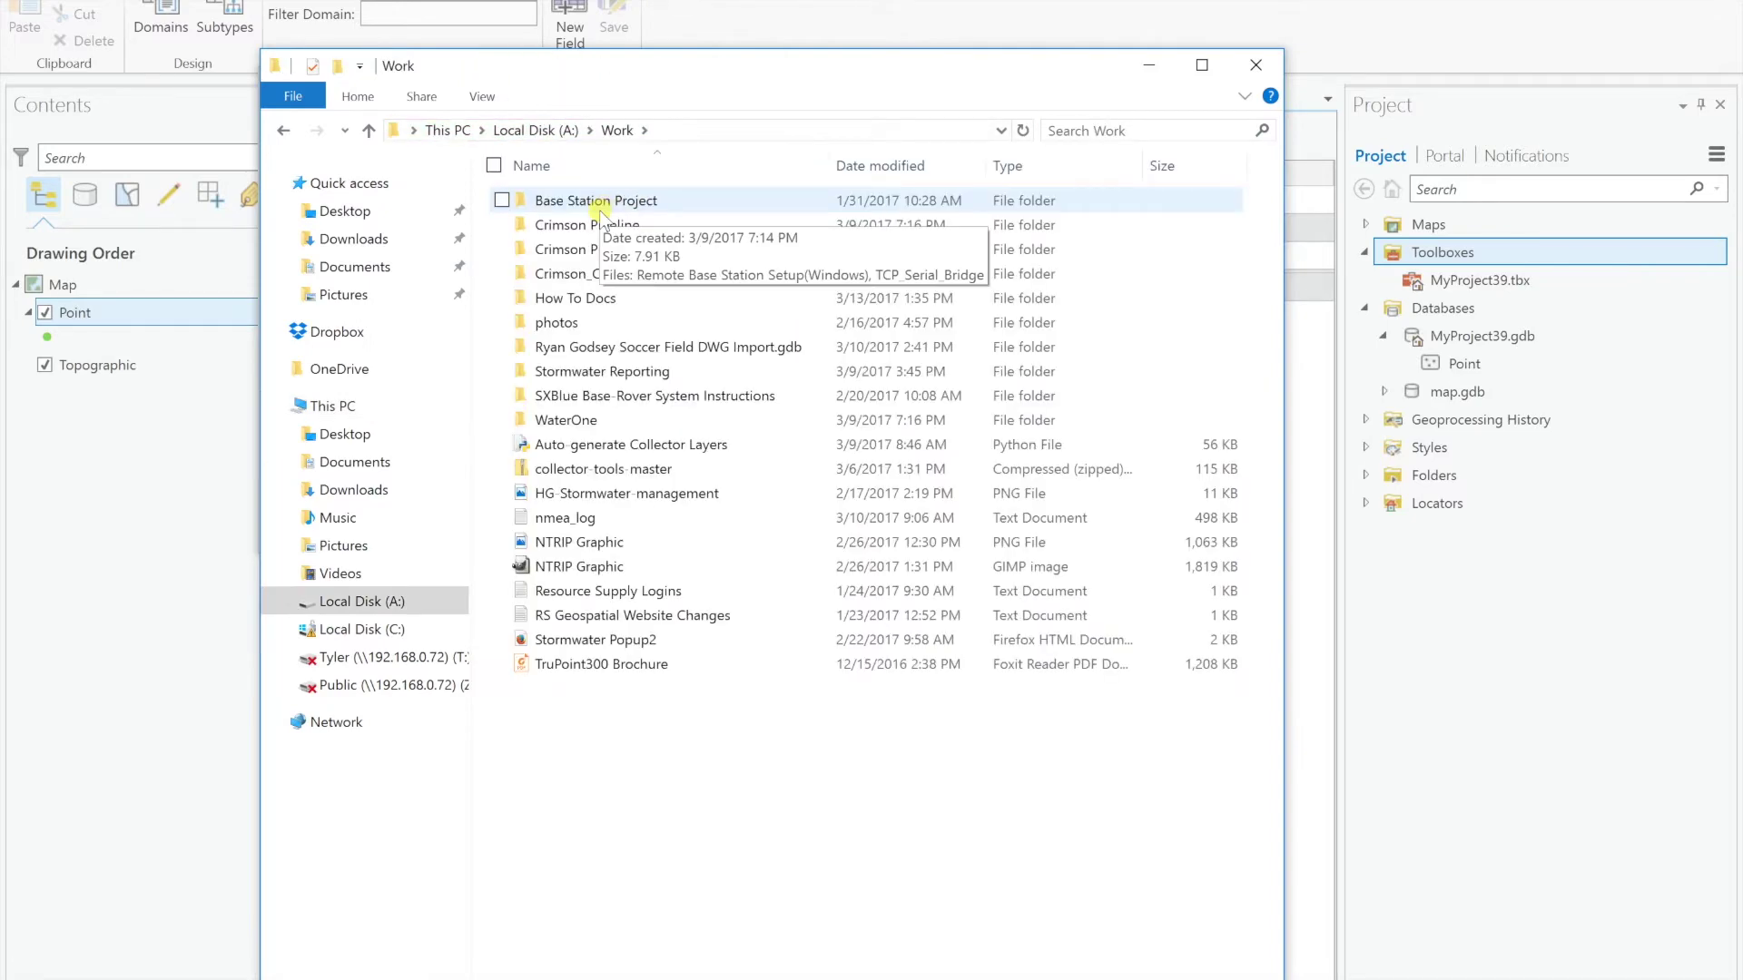
pyautogui.rightClick(635, 468)
pyautogui.click(436, 432)
pyautogui.click(1065, 708)
pyautogui.click(398, 292)
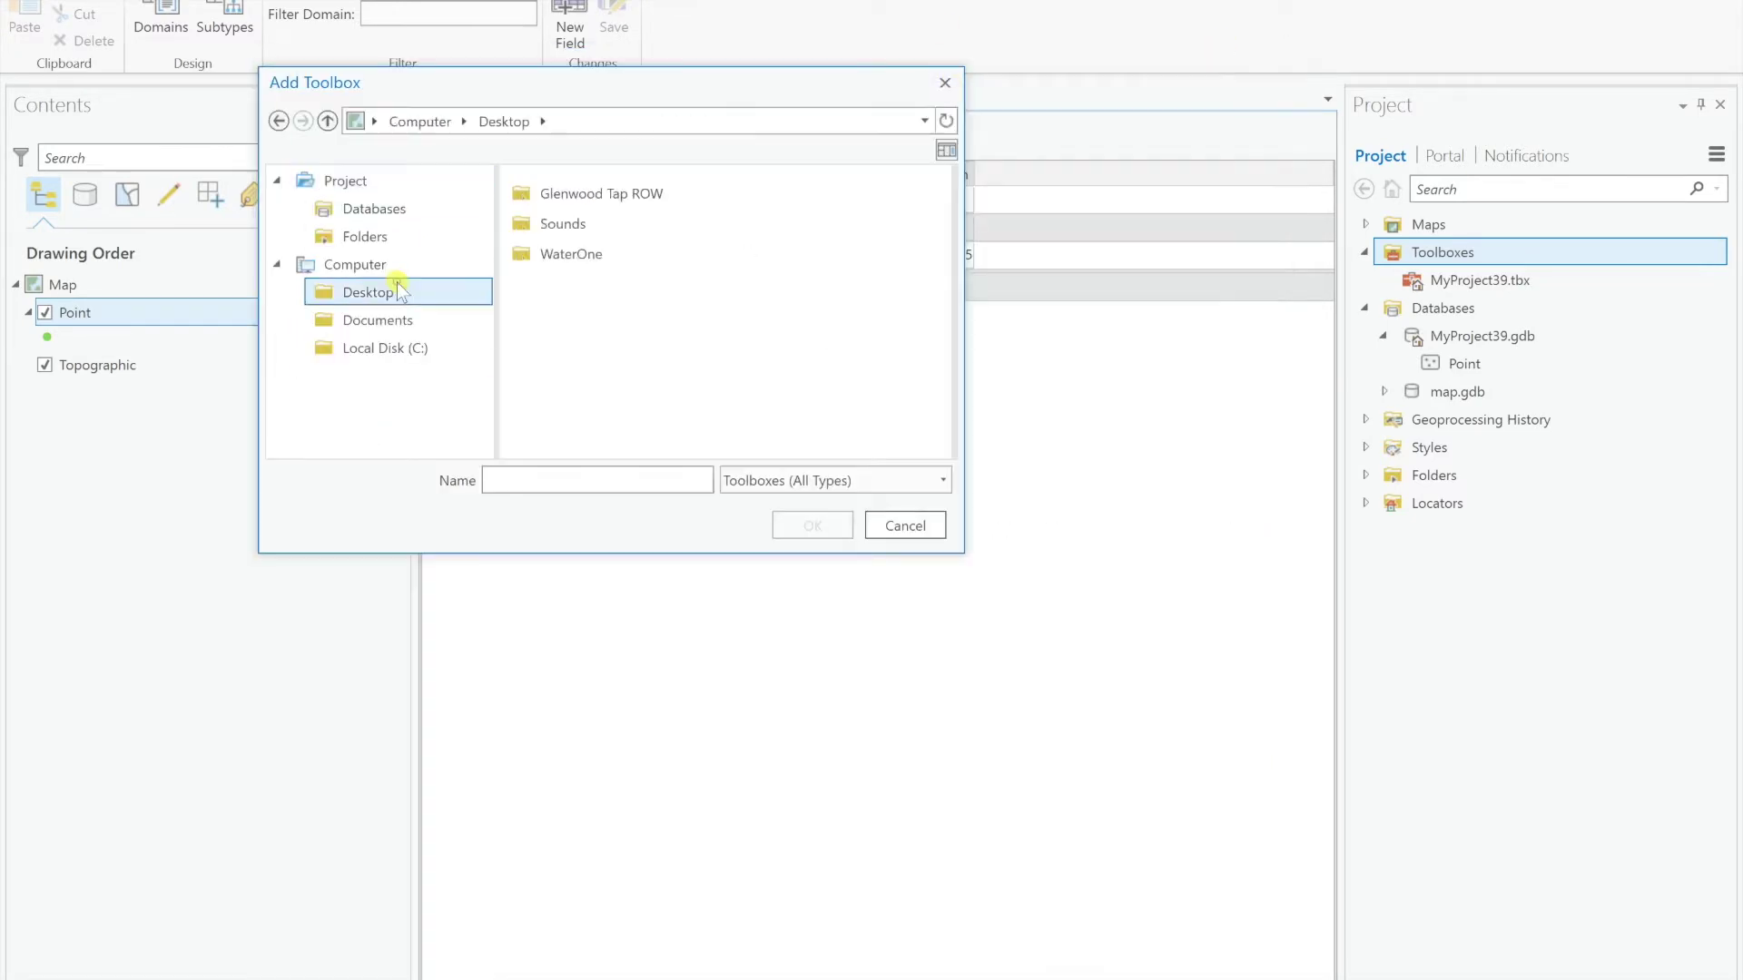
# - Add CollectorUtils.tbx from collector-tools-master\CollectorUtils to the project
pyautogui.click(947, 122)
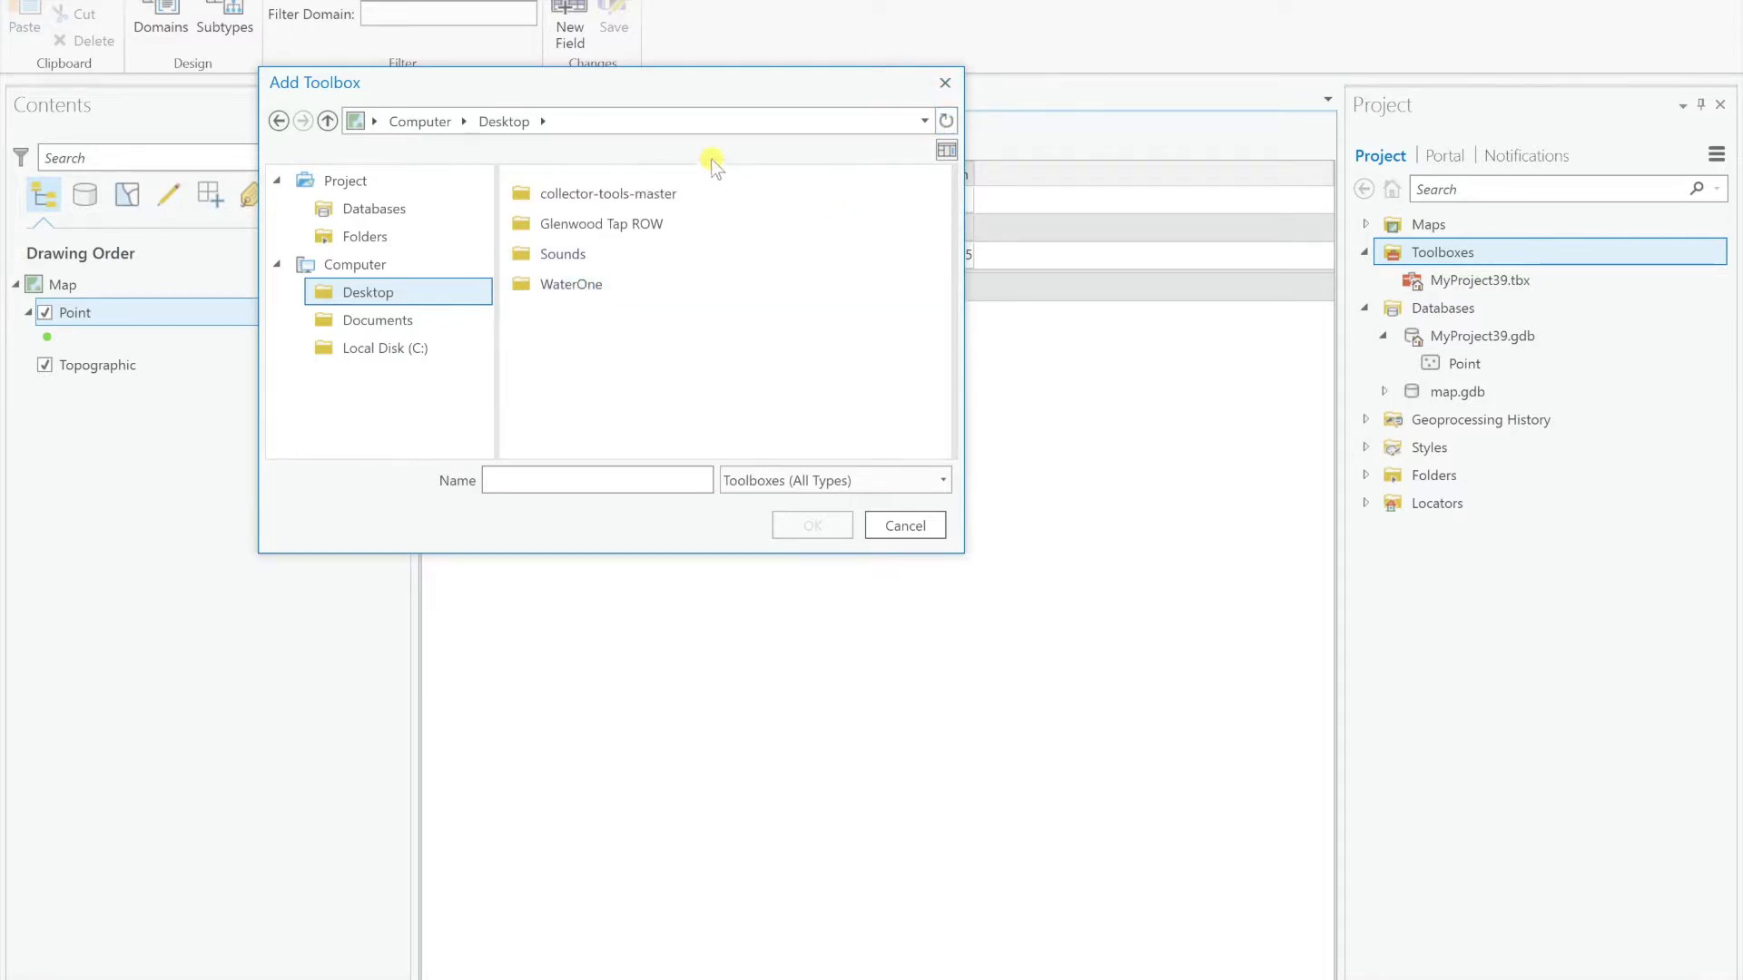
pyautogui.doubleClick(617, 194)
pyautogui.doubleClick(617, 194)
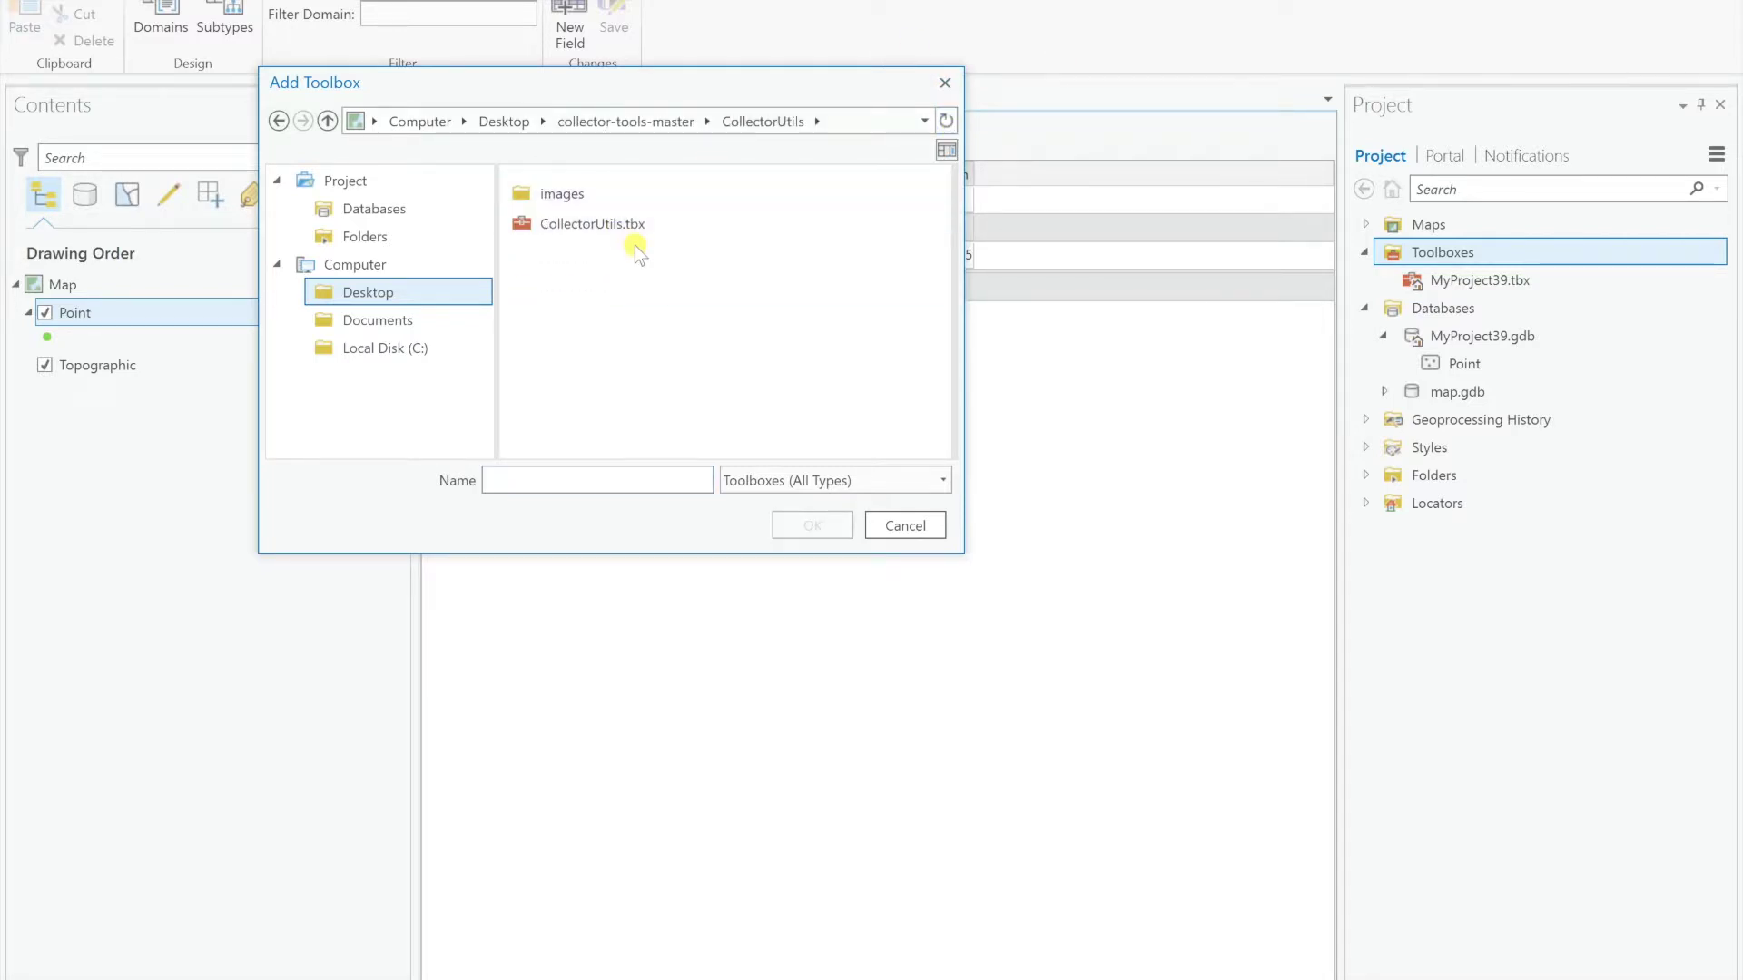
pyautogui.click(617, 227)
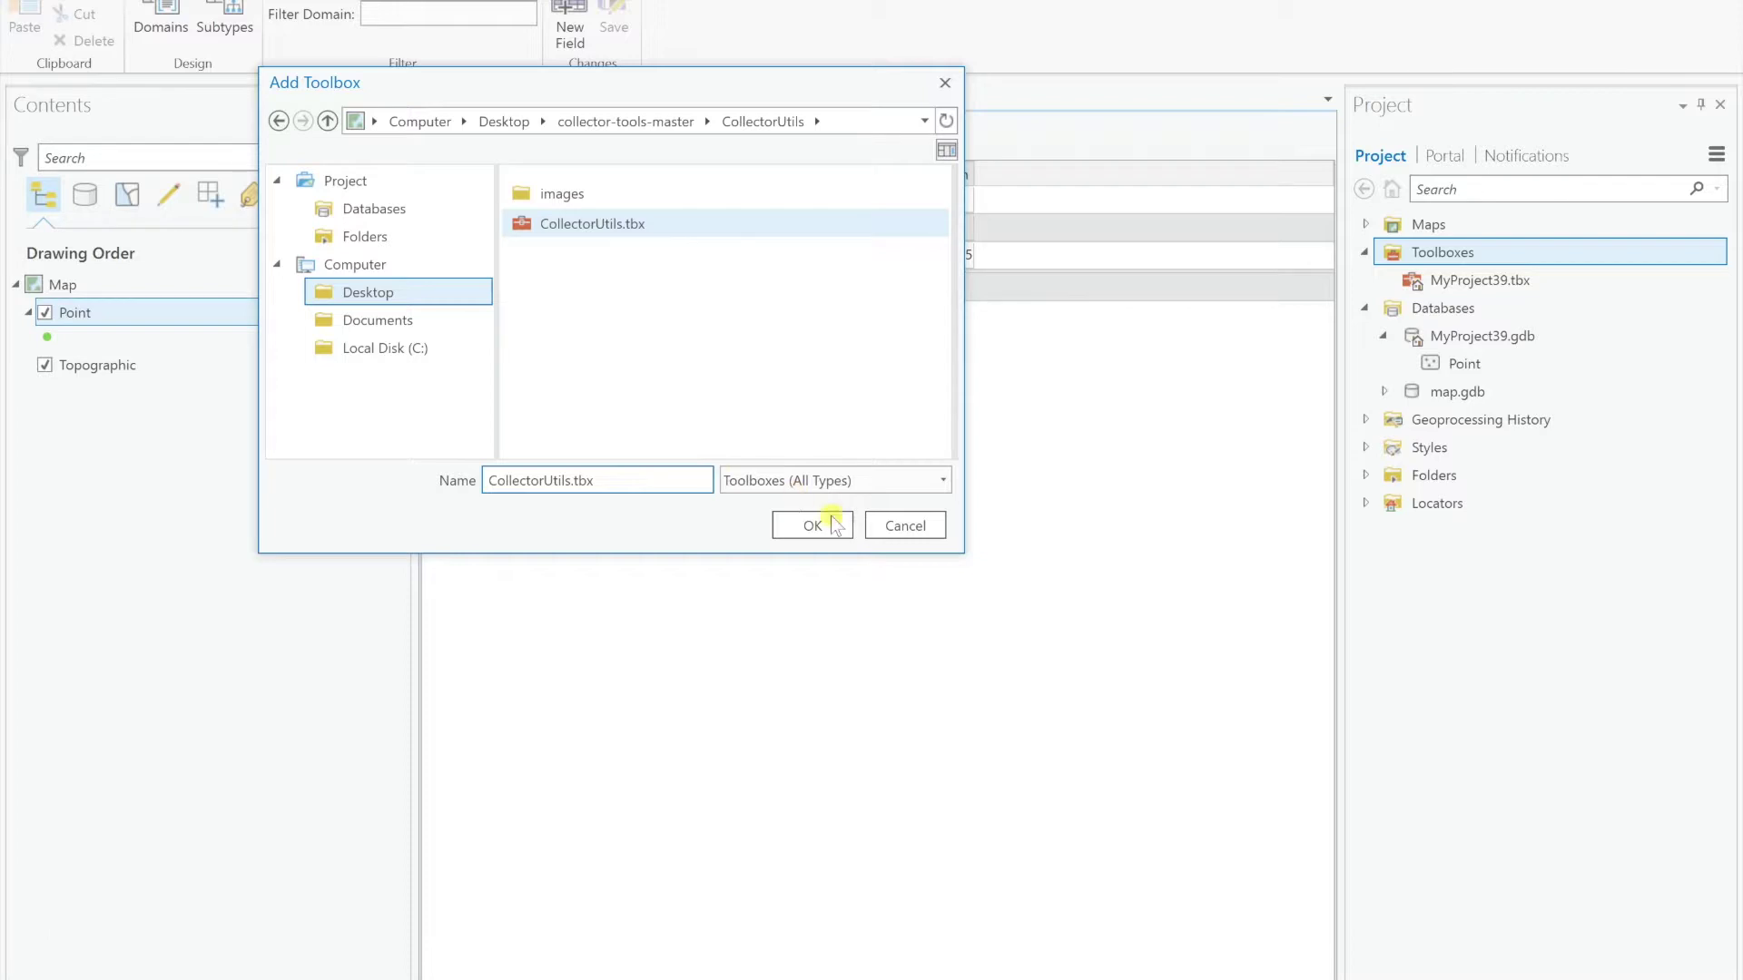
pyautogui.click(833, 524)
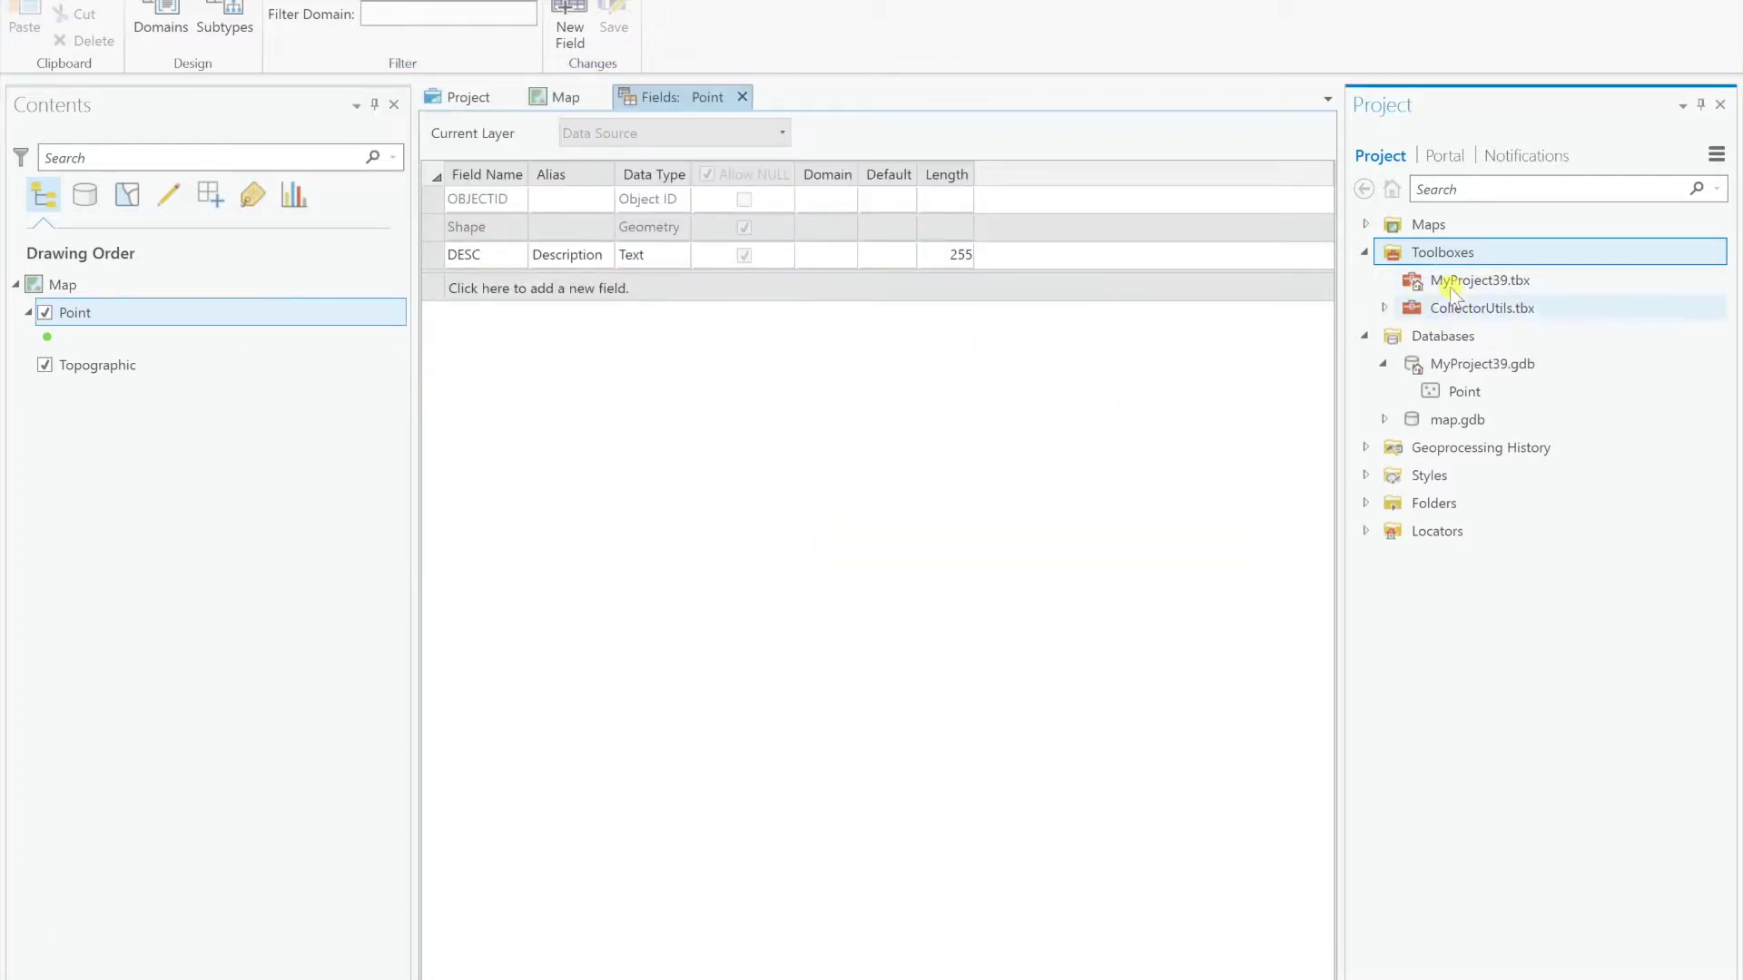
# - Expand CollectorUtils.tbx and its OnlineUtils and OfflineUtils toolsets
pyautogui.moveTo(1456, 305)
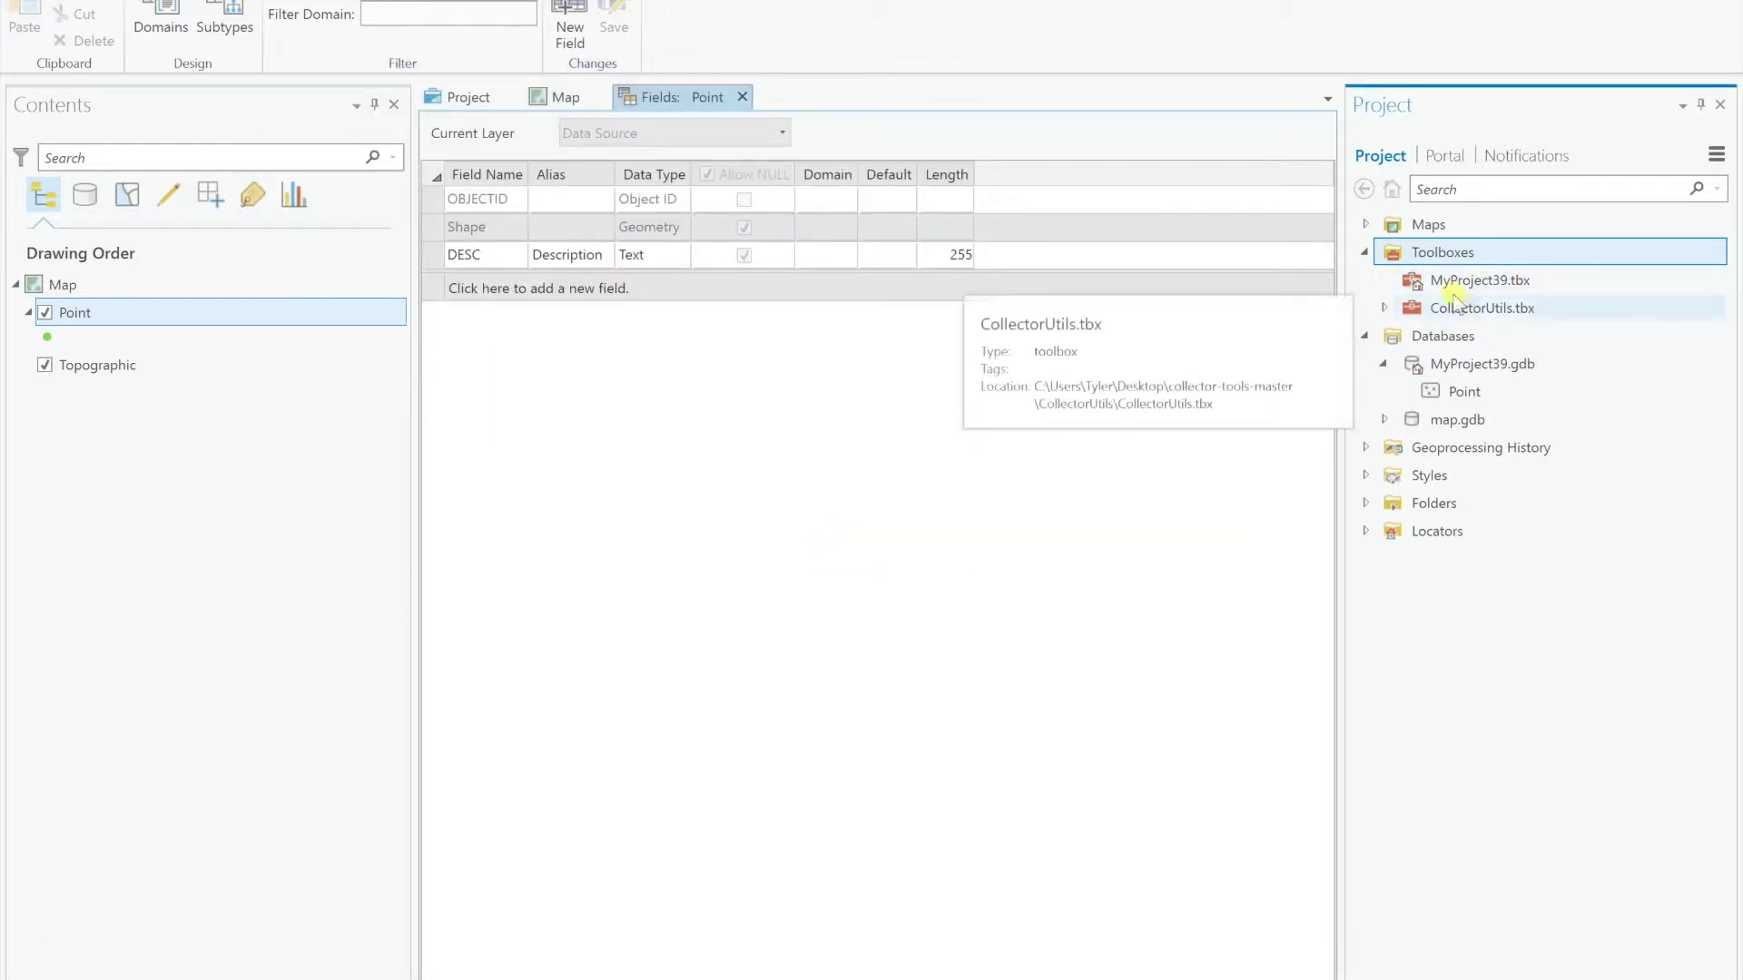
pyautogui.click(1383, 307)
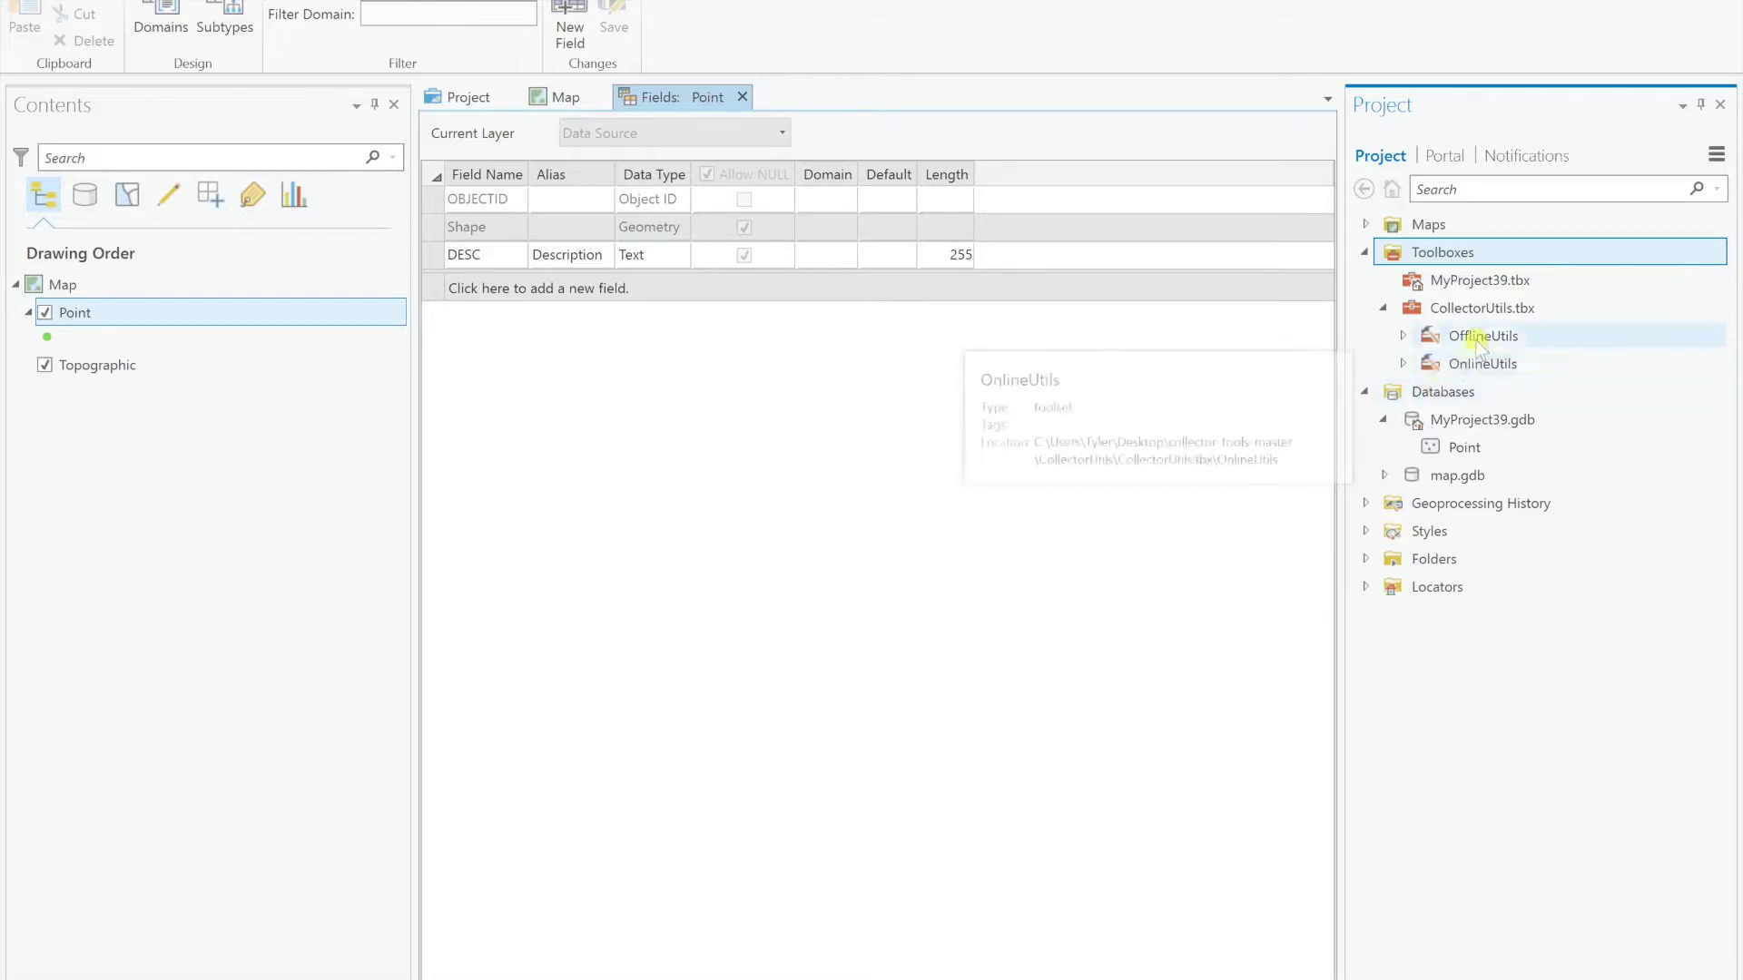
pyautogui.click(1405, 364)
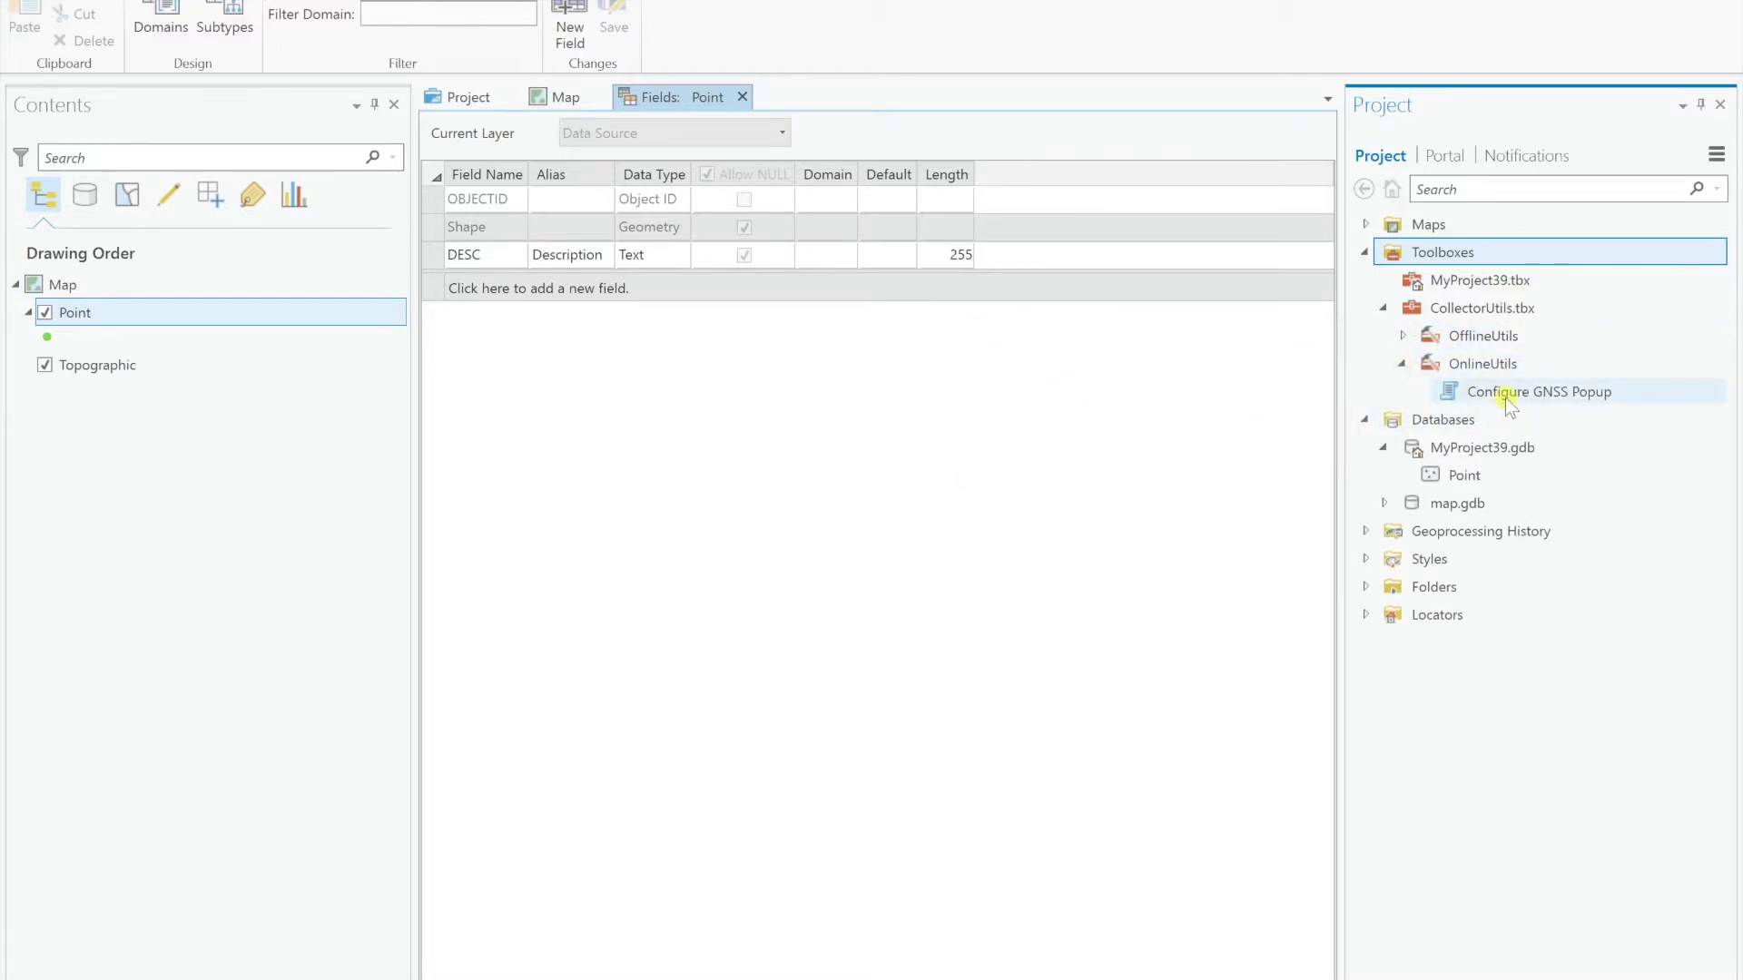
pyautogui.click(1402, 336)
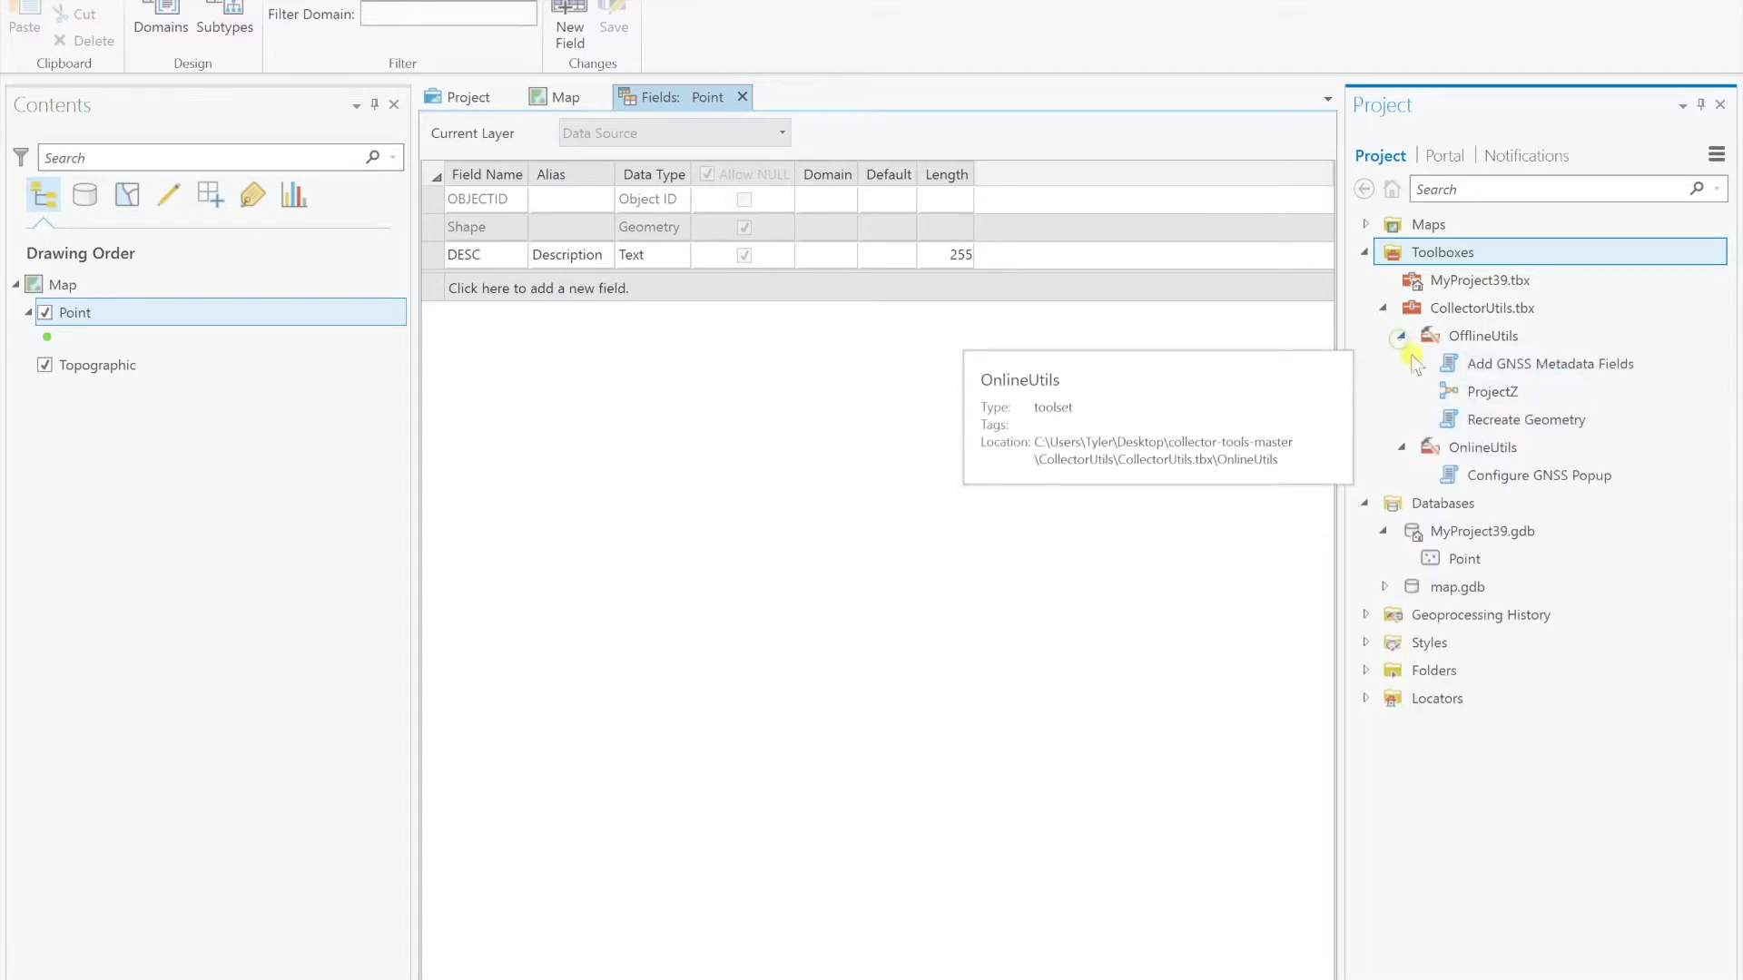
# - Inspect Configure GNSS Popup, ProjectZ and Add GNSS Metadata Fields, then show the latter's options
pyautogui.click(1543, 477)
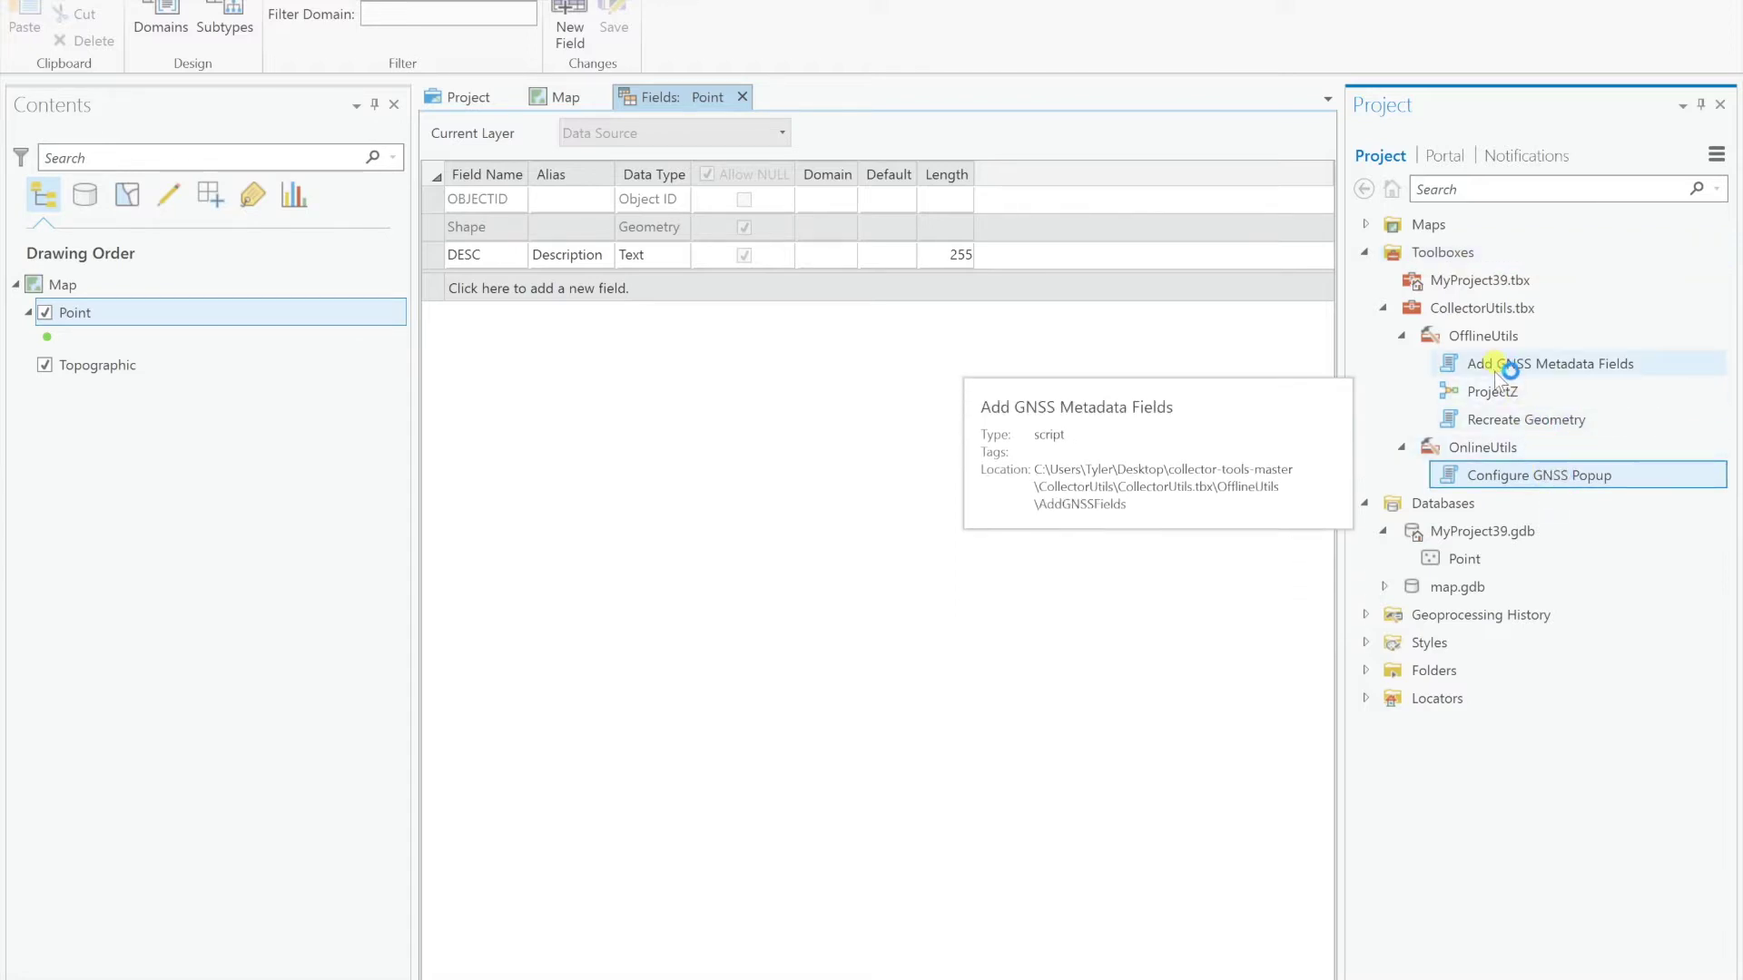
pyautogui.click(1581, 364)
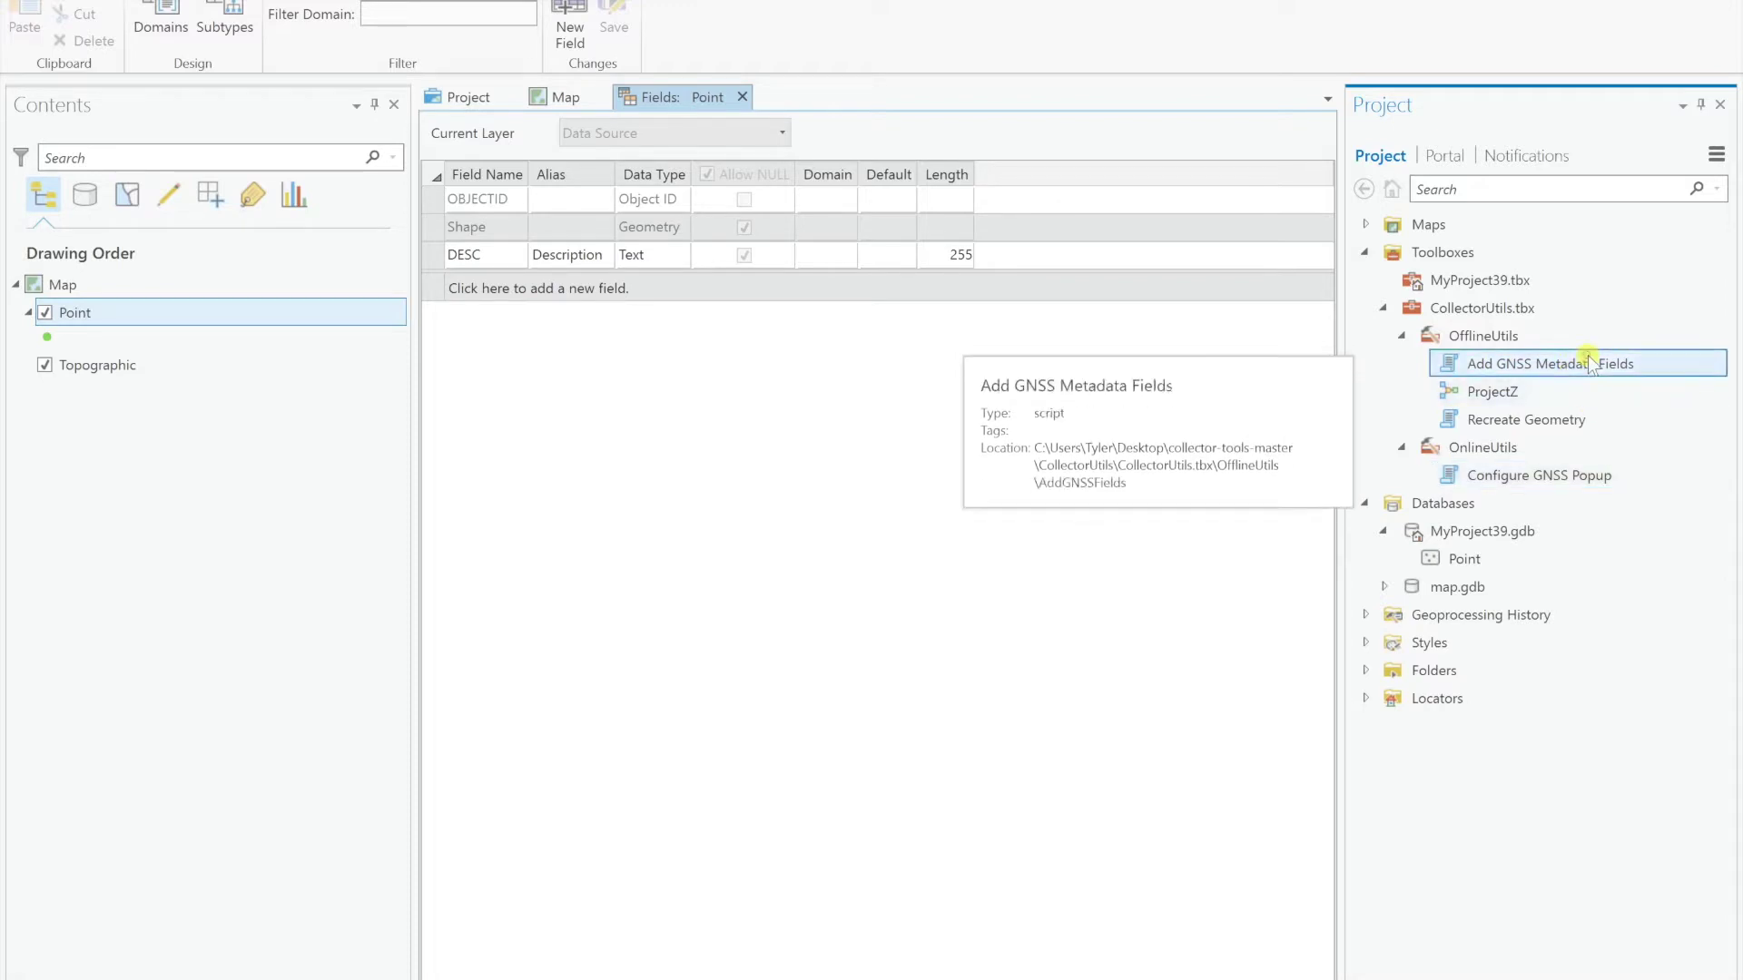
pyautogui.click(1491, 397)
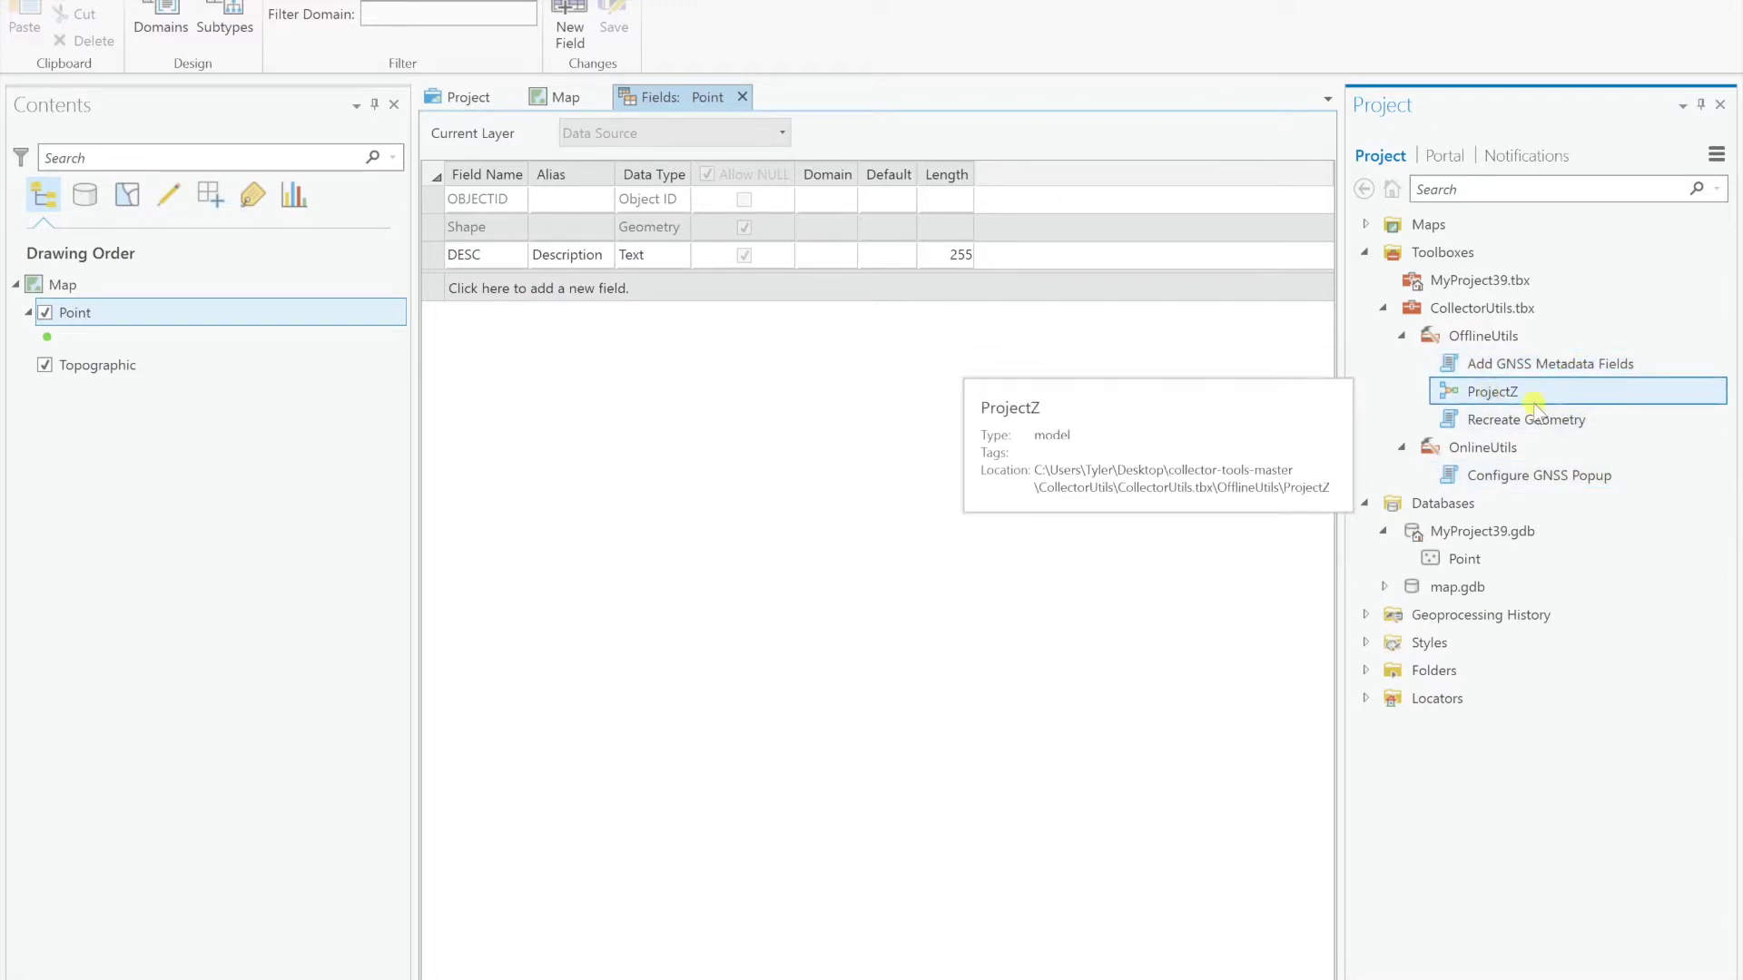
pyautogui.click(1546, 364)
pyautogui.rightClick(1545, 368)
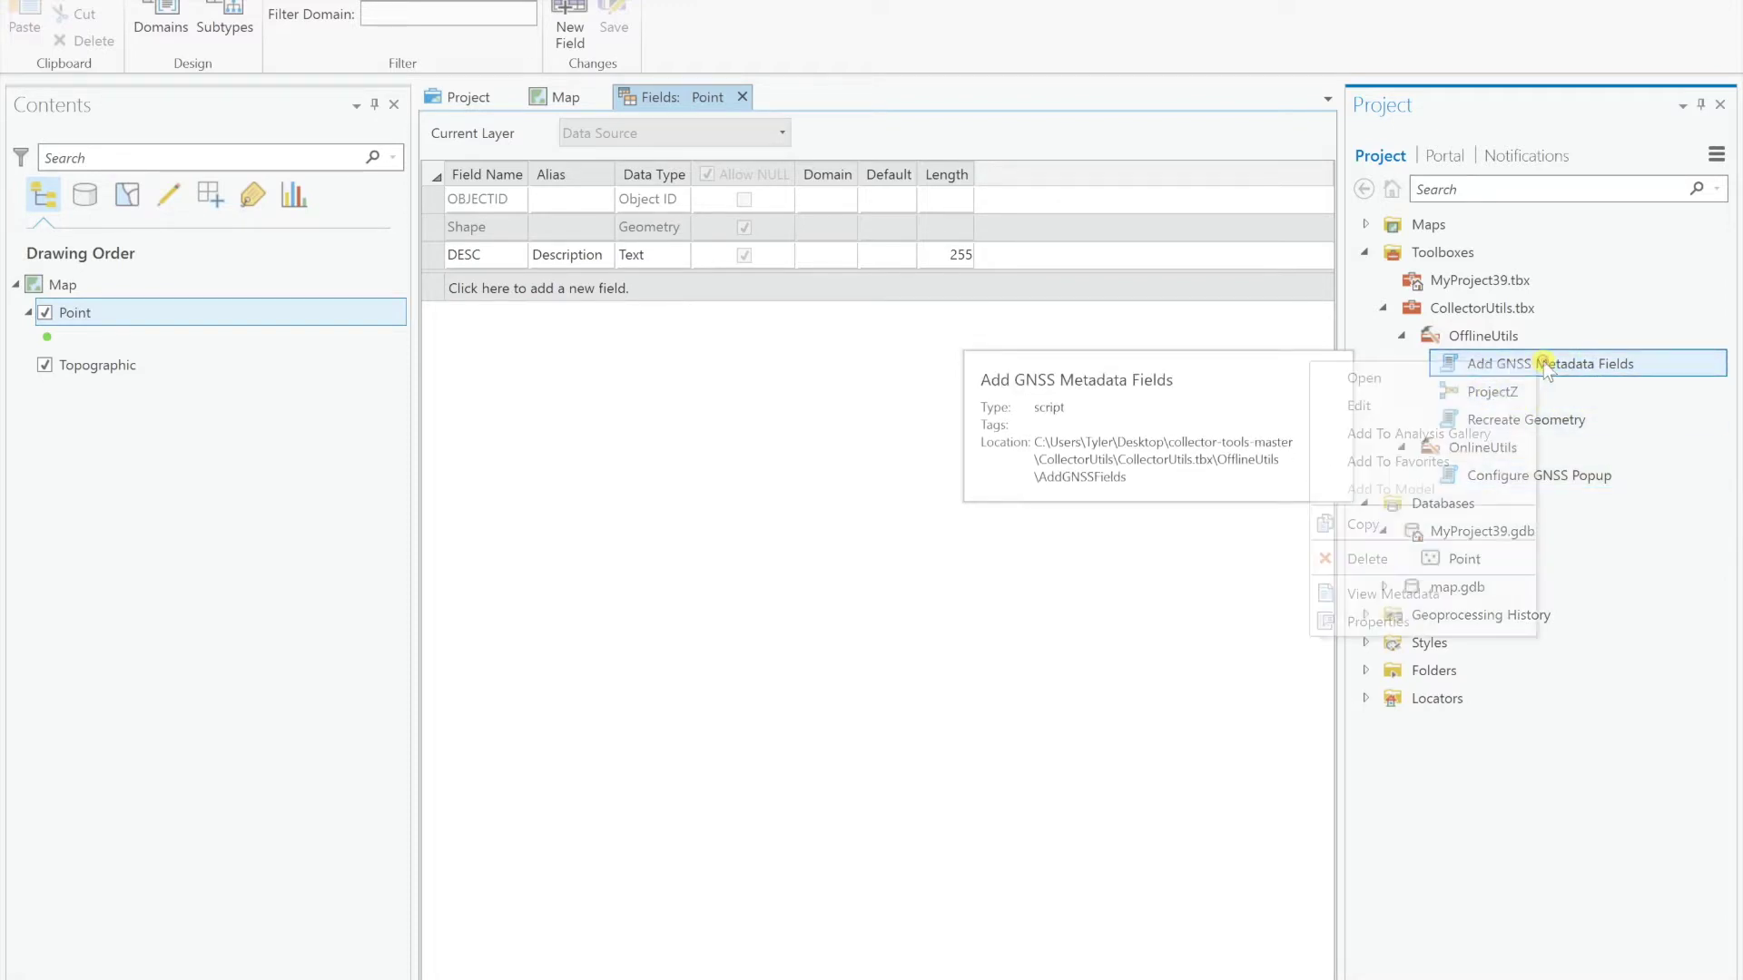
# - Open Add GNSS Metadata Fields and browse for its Input Feature Class
pyautogui.doubleClick(1545, 365)
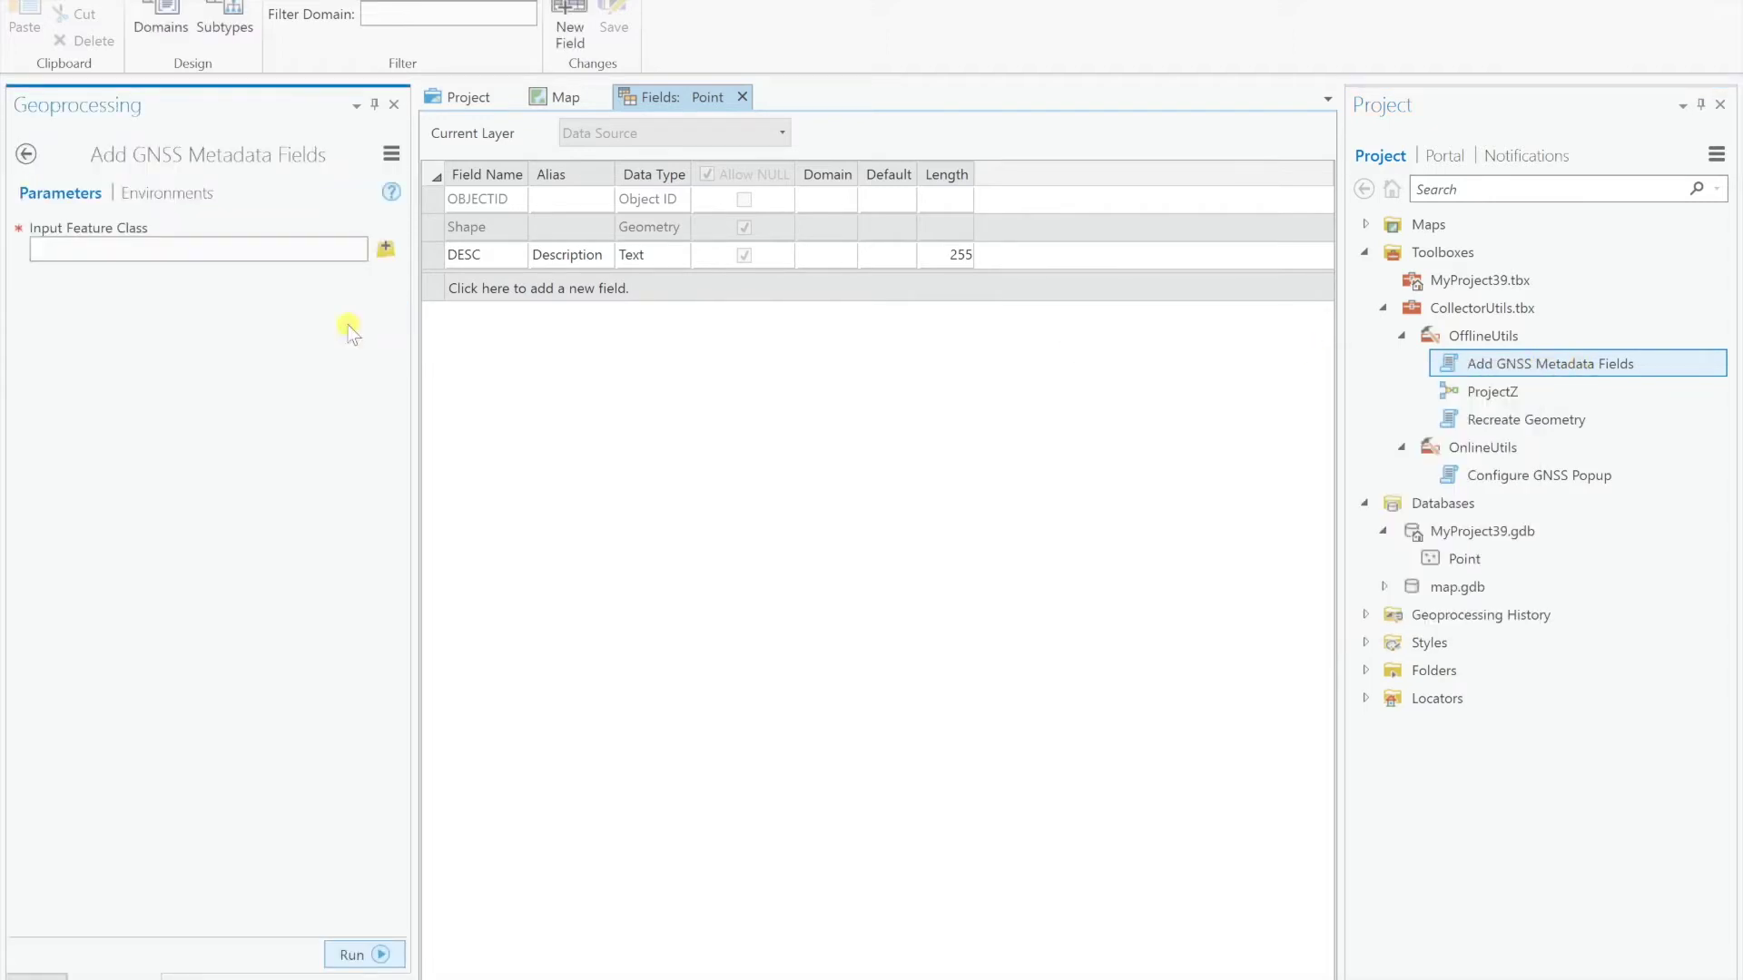
pyautogui.click(287, 250)
pyautogui.click(387, 251)
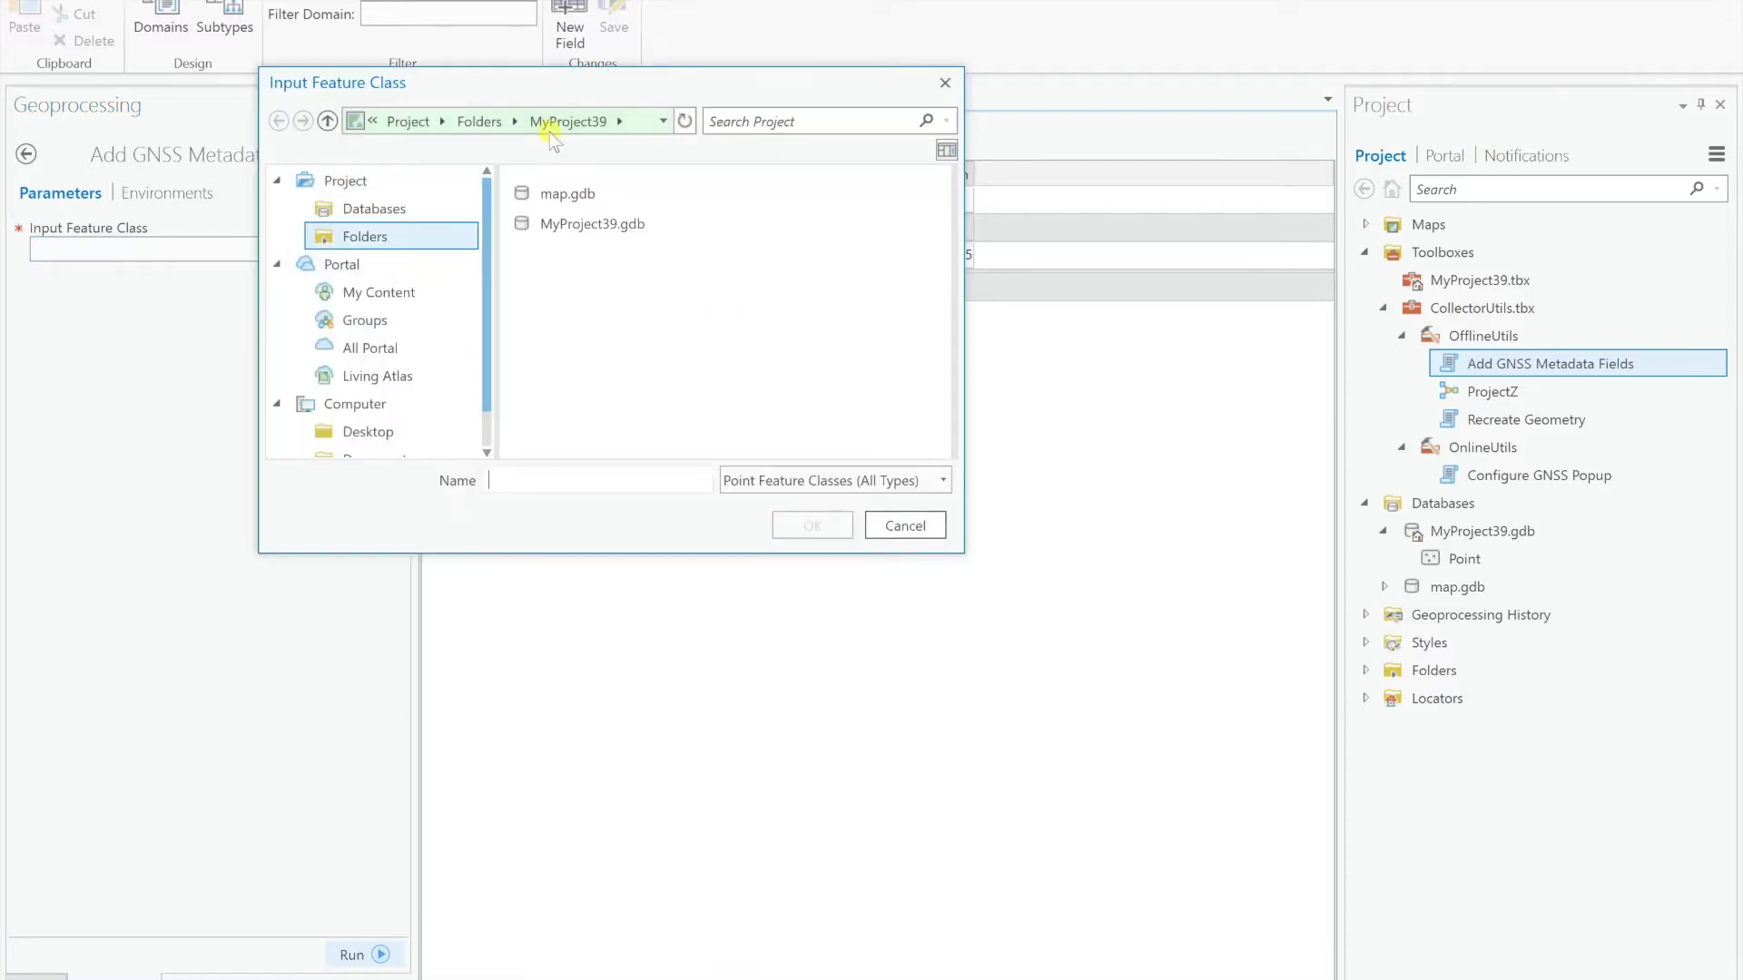
# - Select Point from Databases > MyProject39.gdb as the input feature class
pyautogui.moveTo(535, 84); pyautogui.dragTo(560, 112)
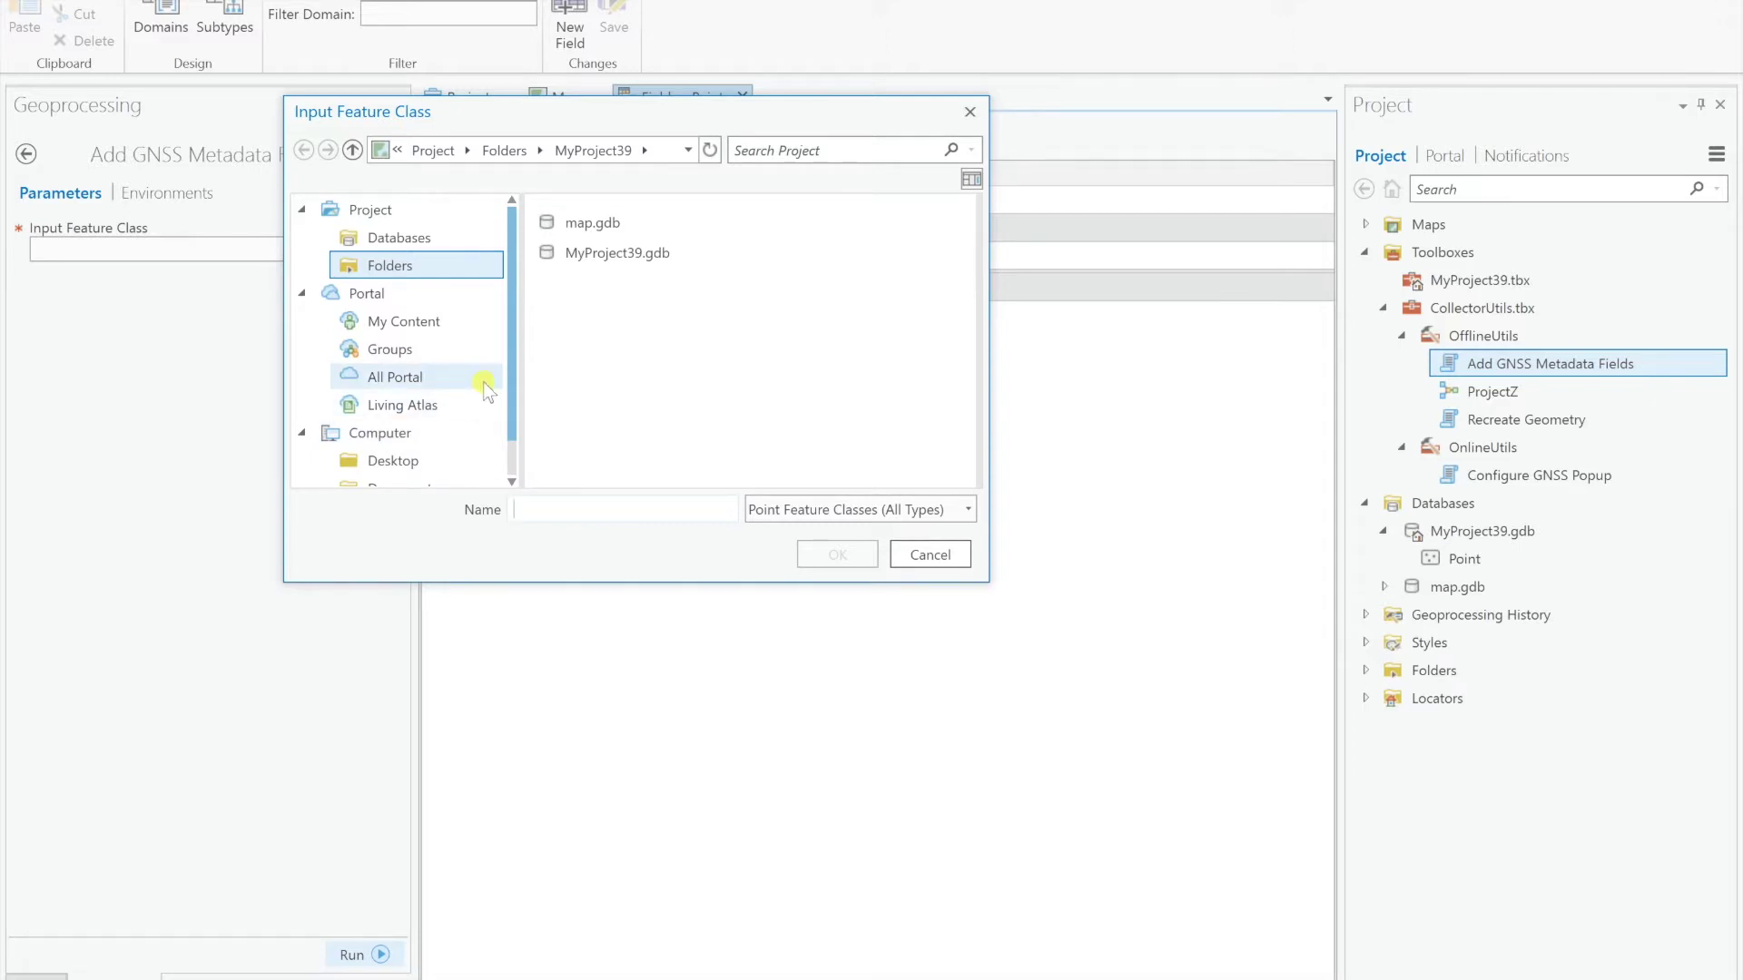
pyautogui.click(423, 378)
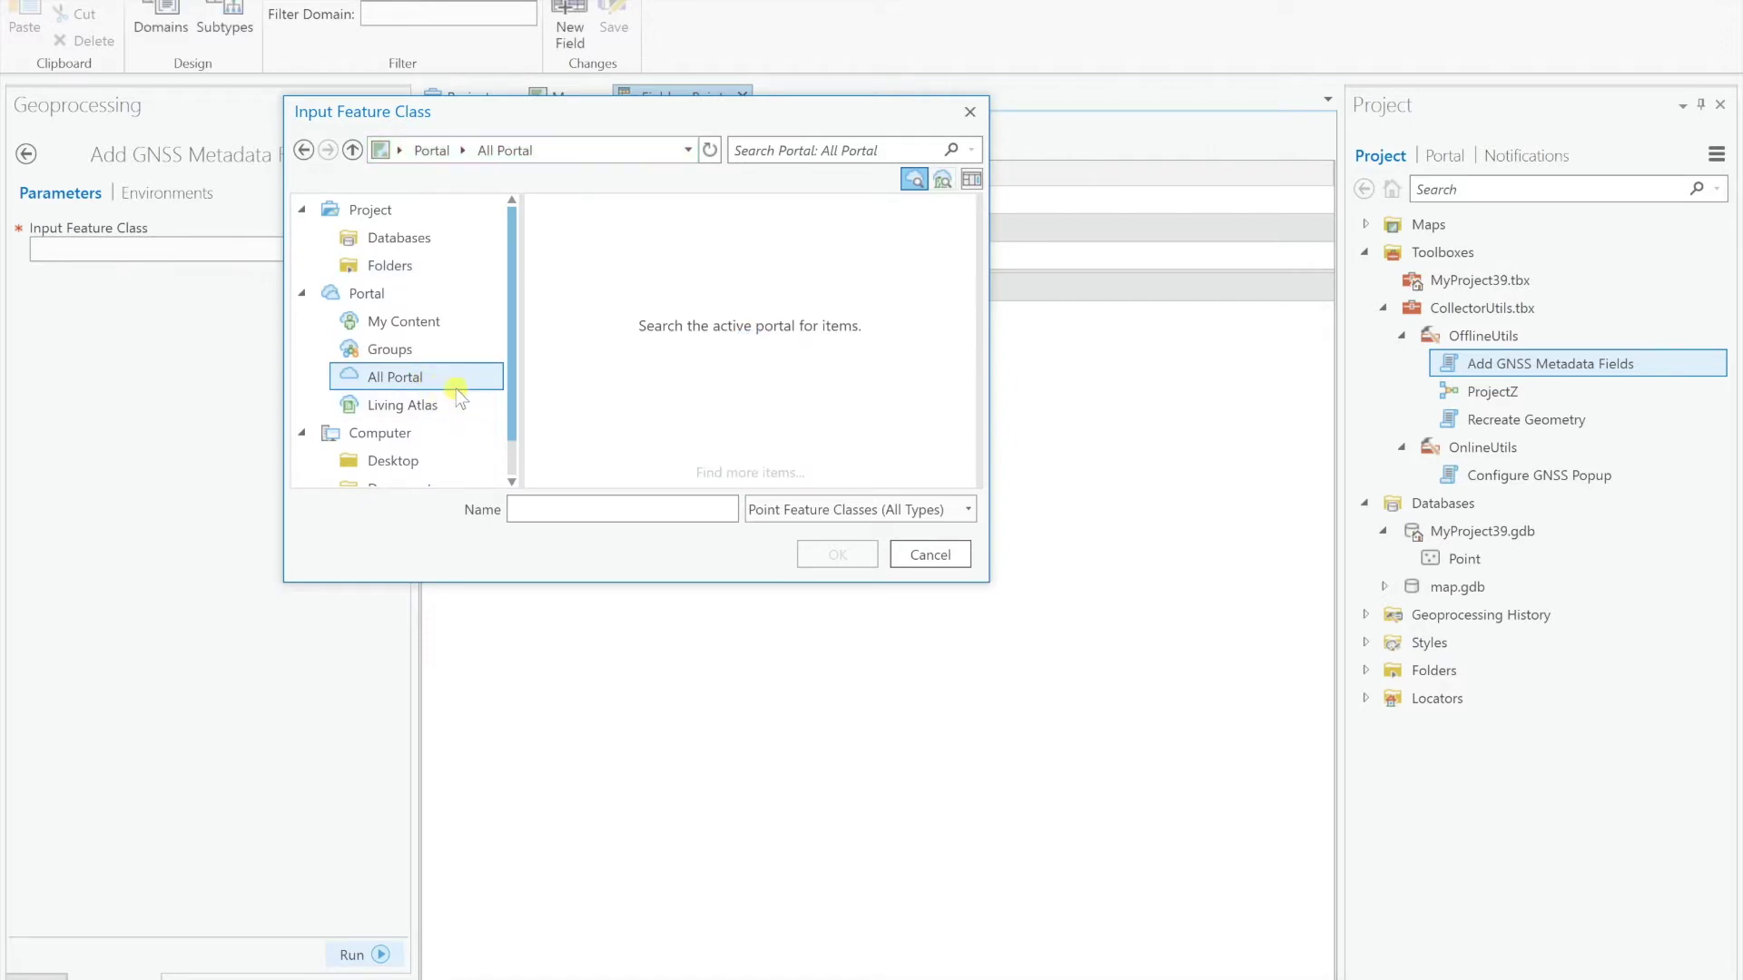
pyautogui.press('Up')
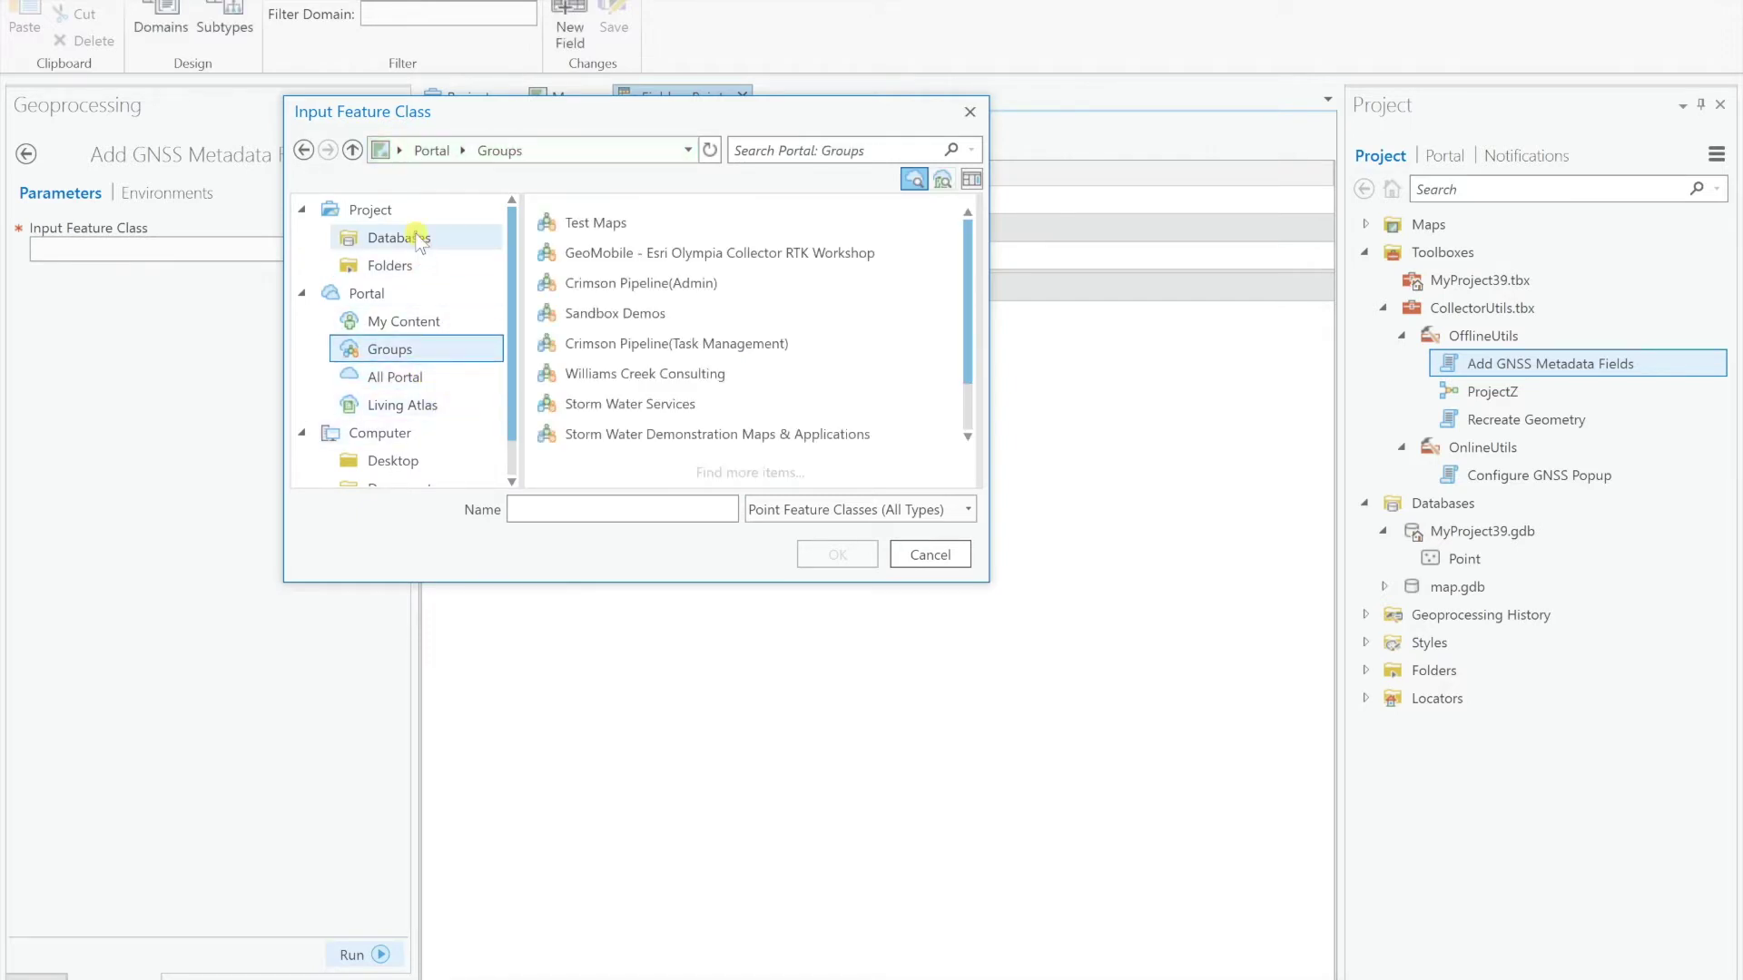
pyautogui.click(419, 238)
pyautogui.doubleClick(623, 222)
pyautogui.click(627, 225)
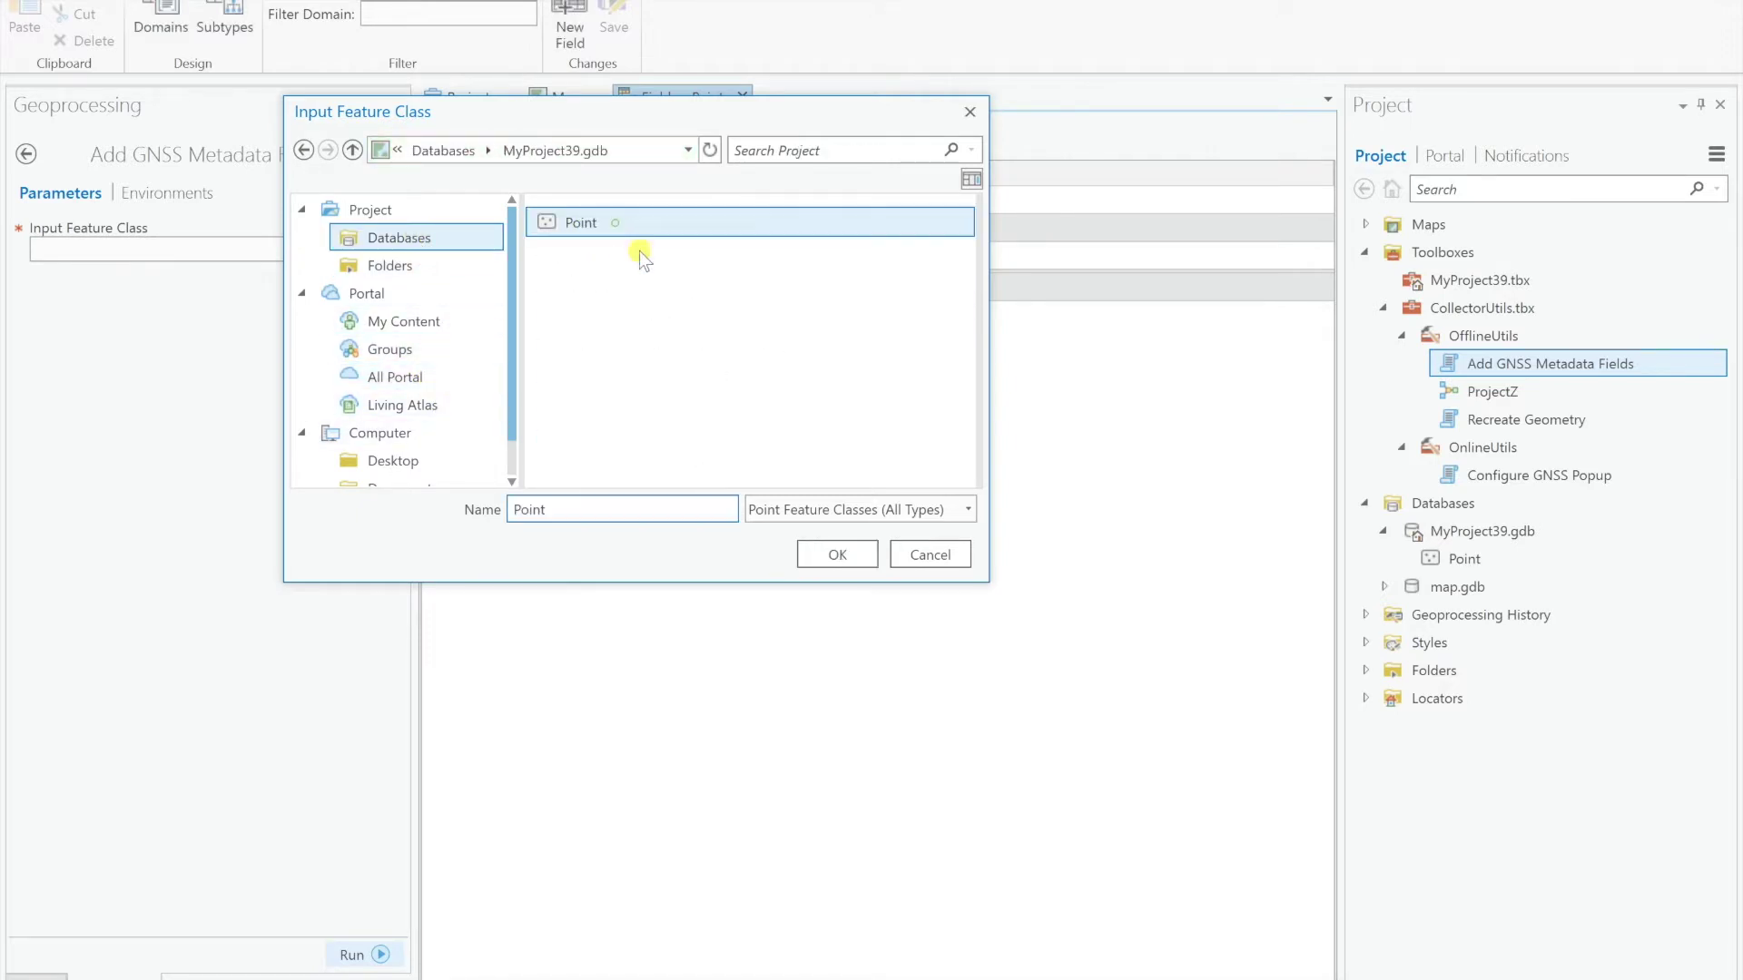
pyautogui.click(875, 559)
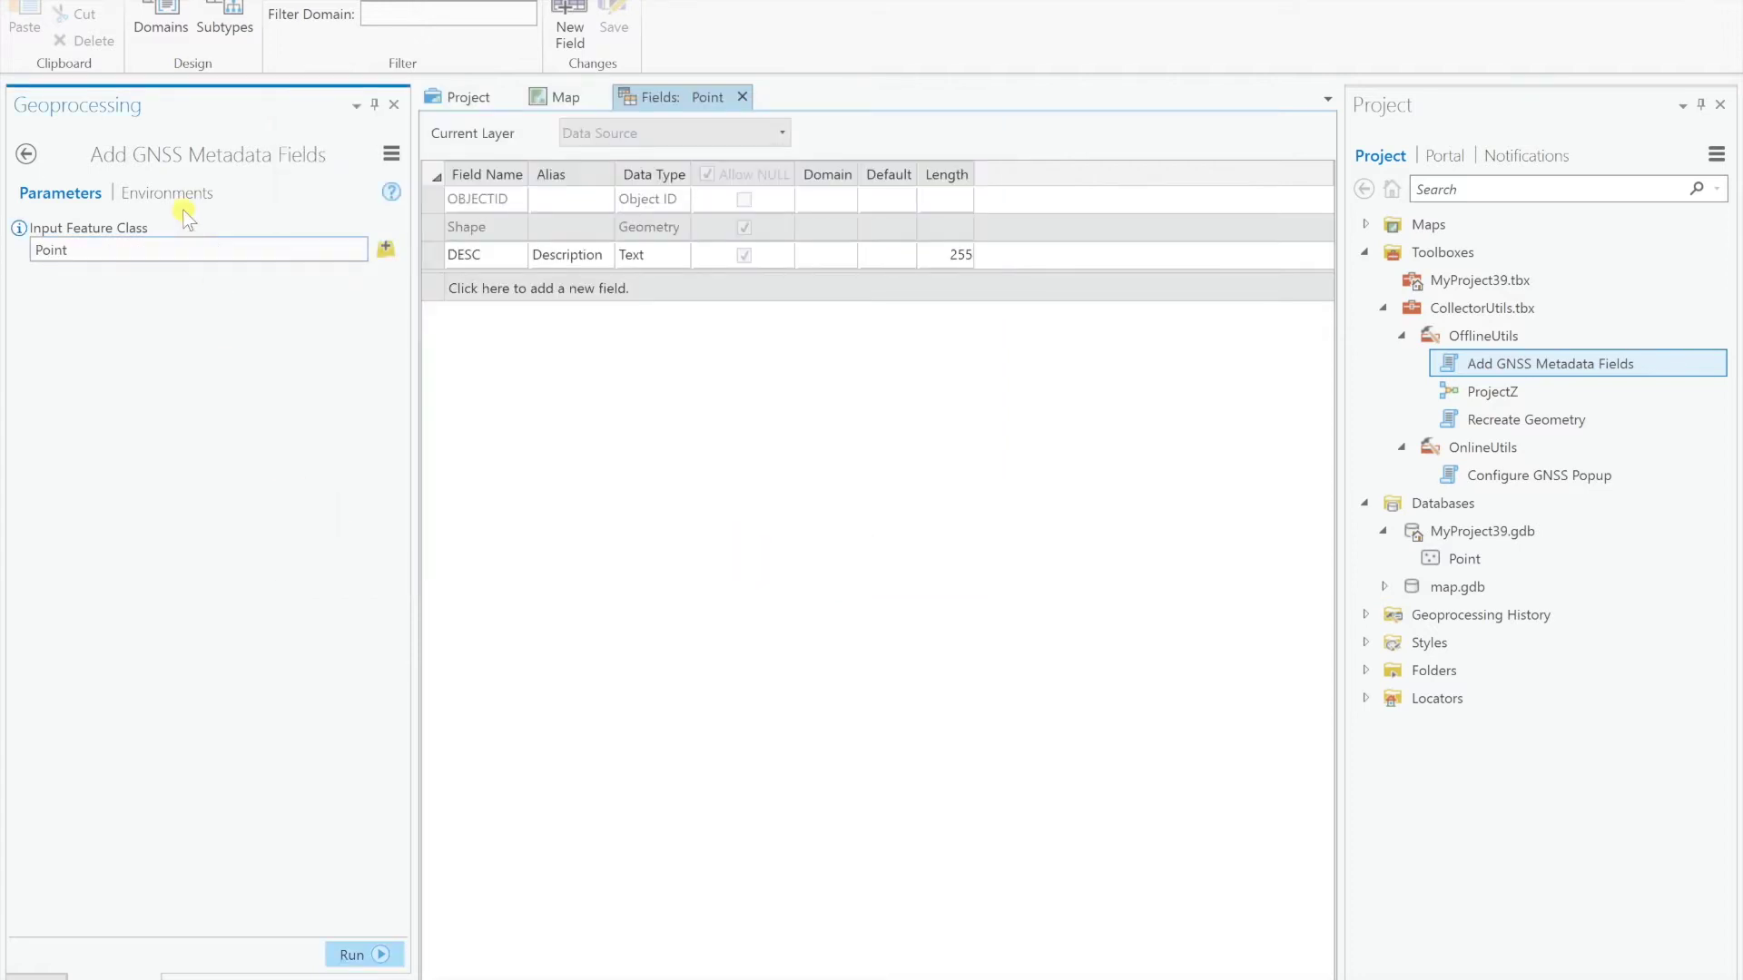
# - Run Add GNSS Metadata Fields on the Point layer until it succeeds, then close the Geoprocessing pane
pyautogui.click(153, 195)
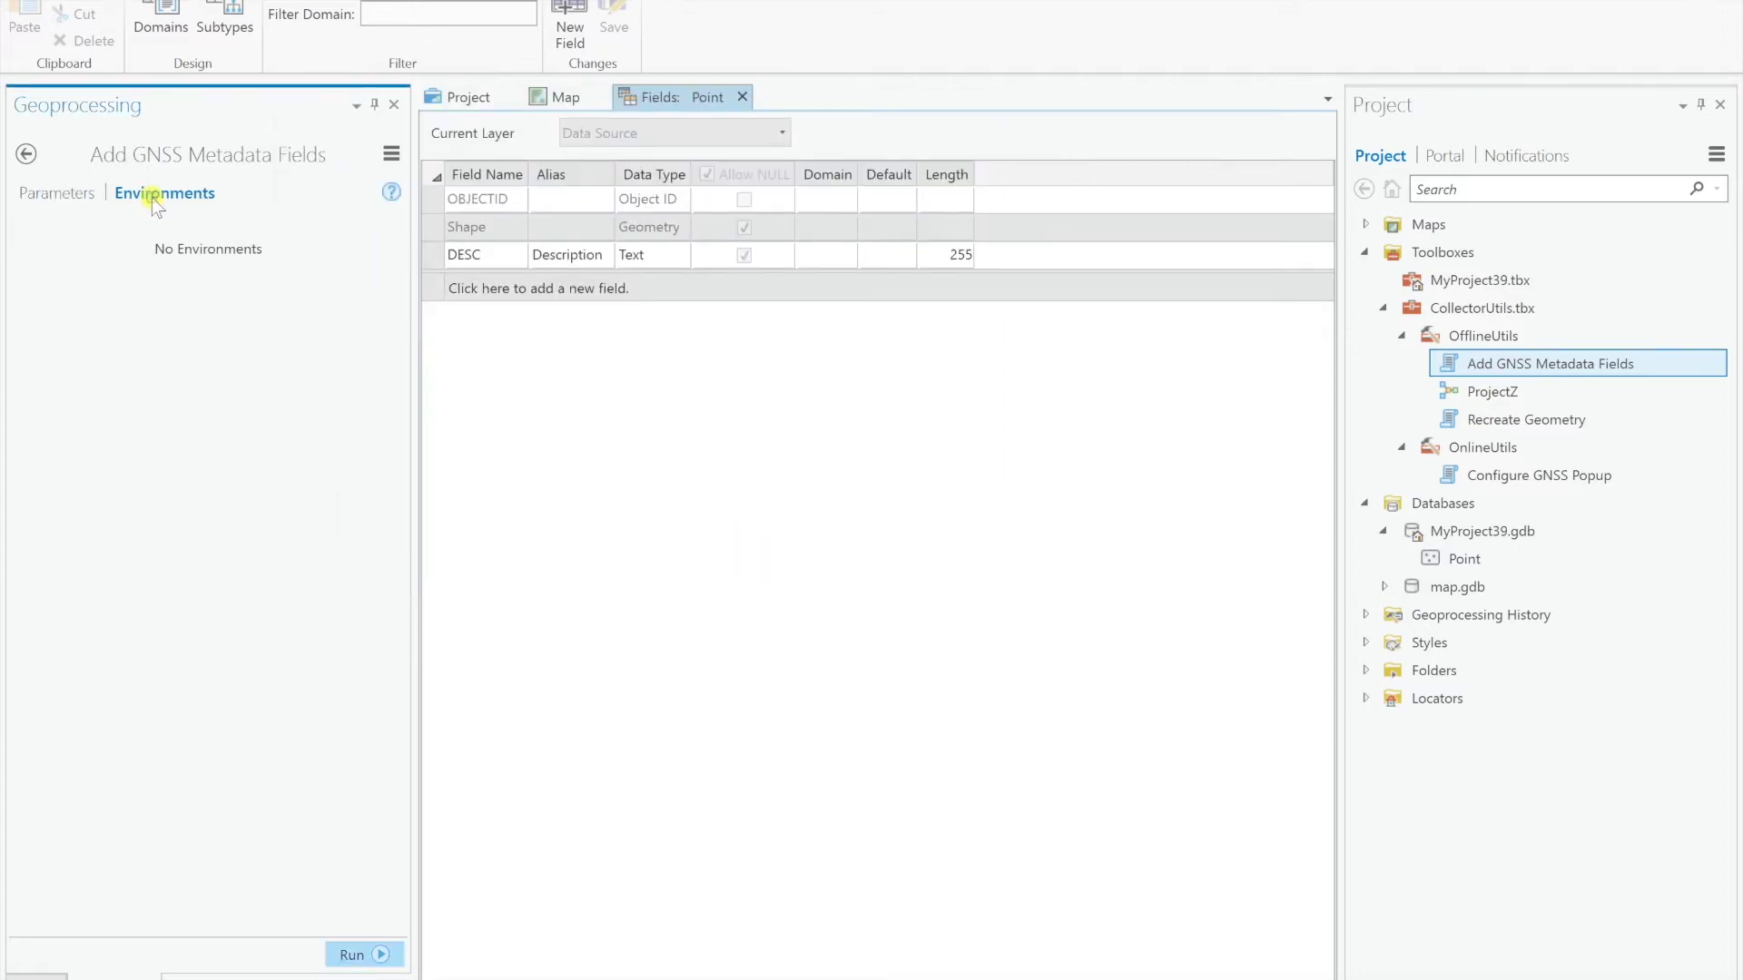
pyautogui.click(84, 194)
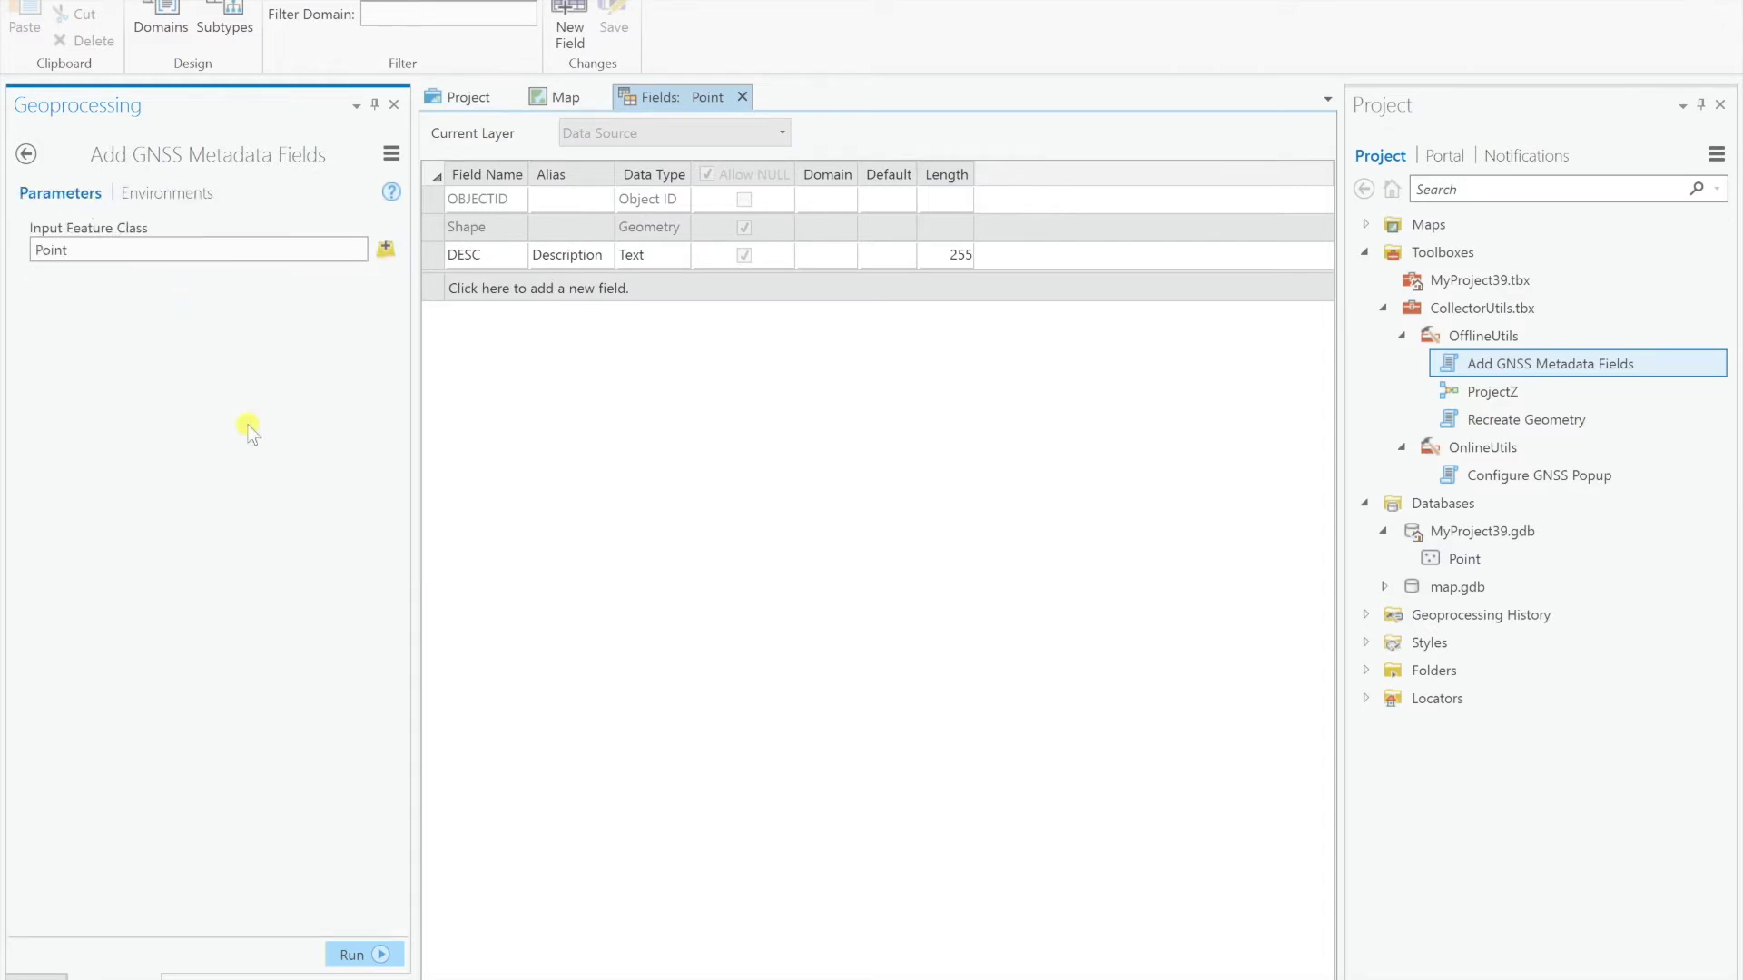
pyautogui.click(381, 960)
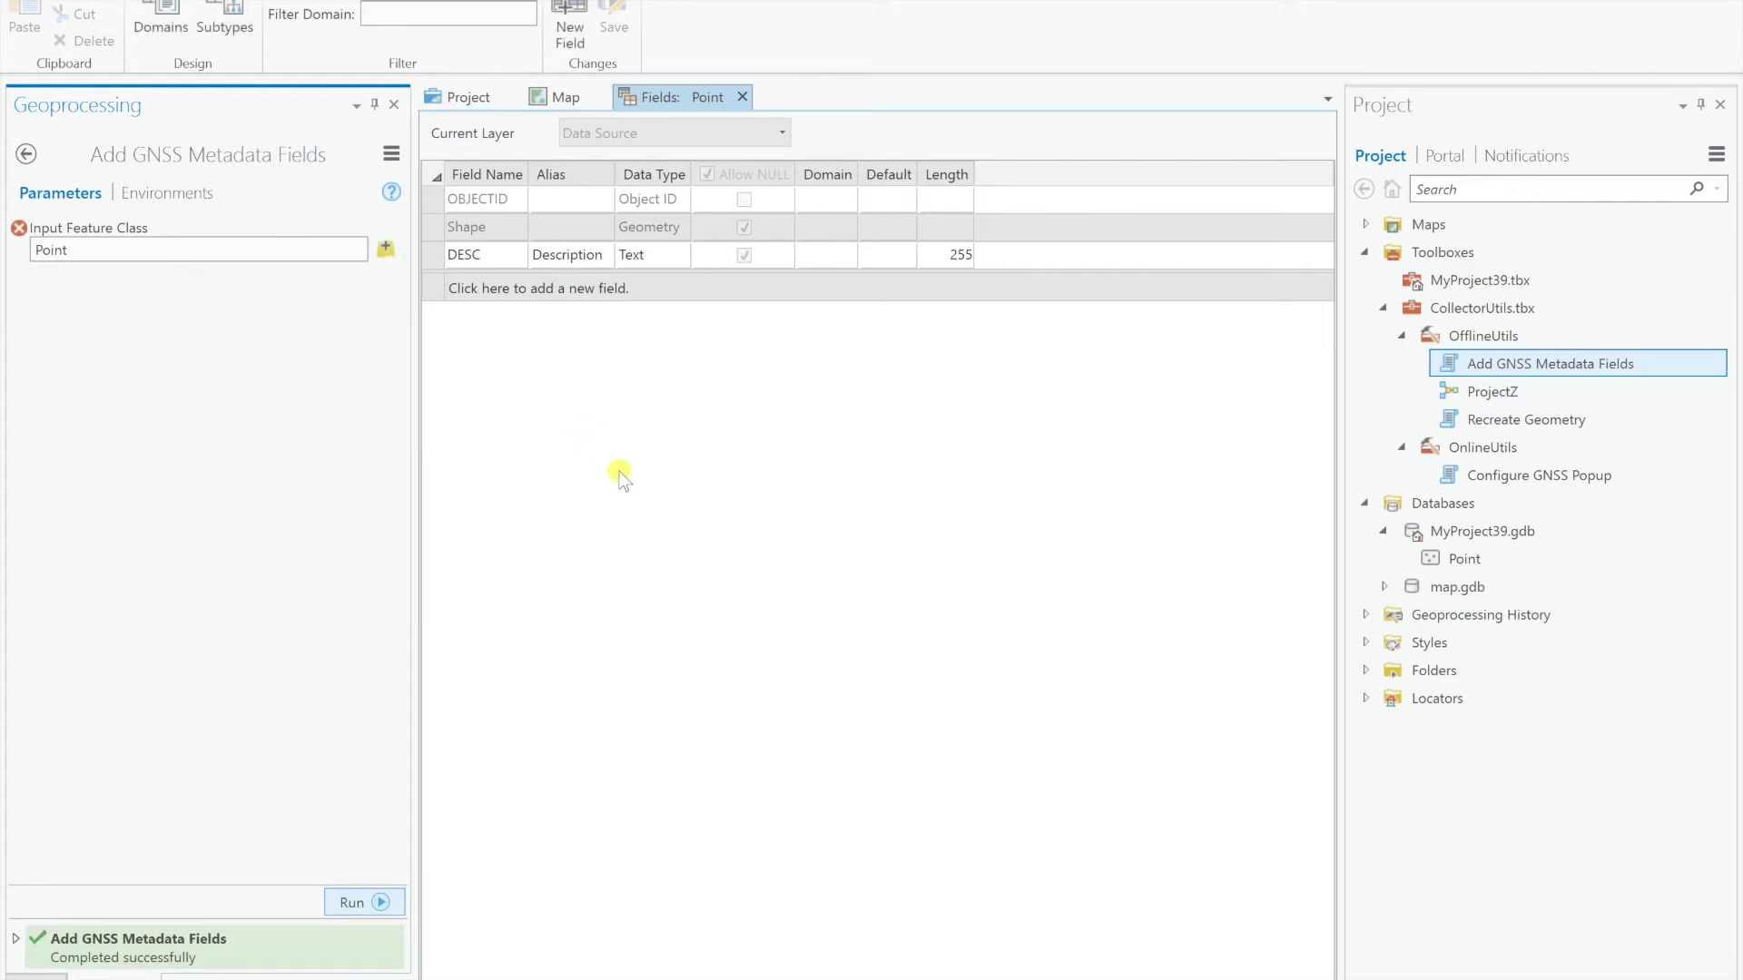
pyautogui.click(394, 106)
# - Close the outdated Fields: Point view and return to the map
pyautogui.click(692, 102)
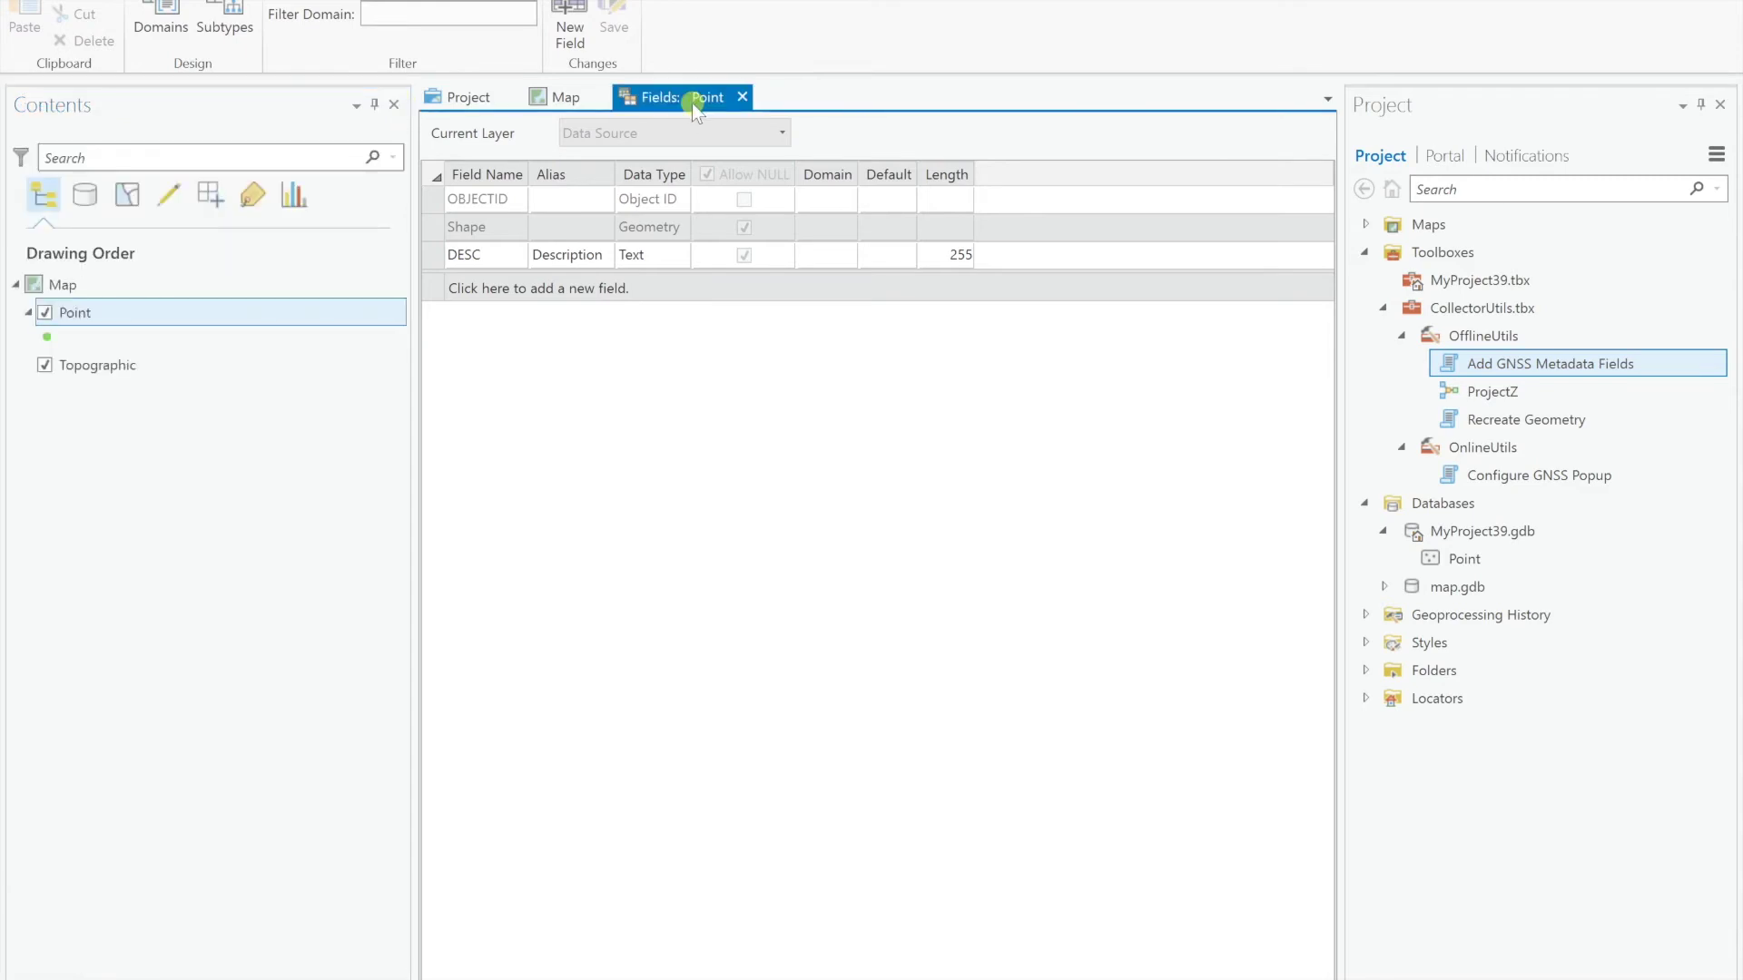
pyautogui.rightClick(692, 102)
pyautogui.click(753, 97)
pyautogui.click(742, 97)
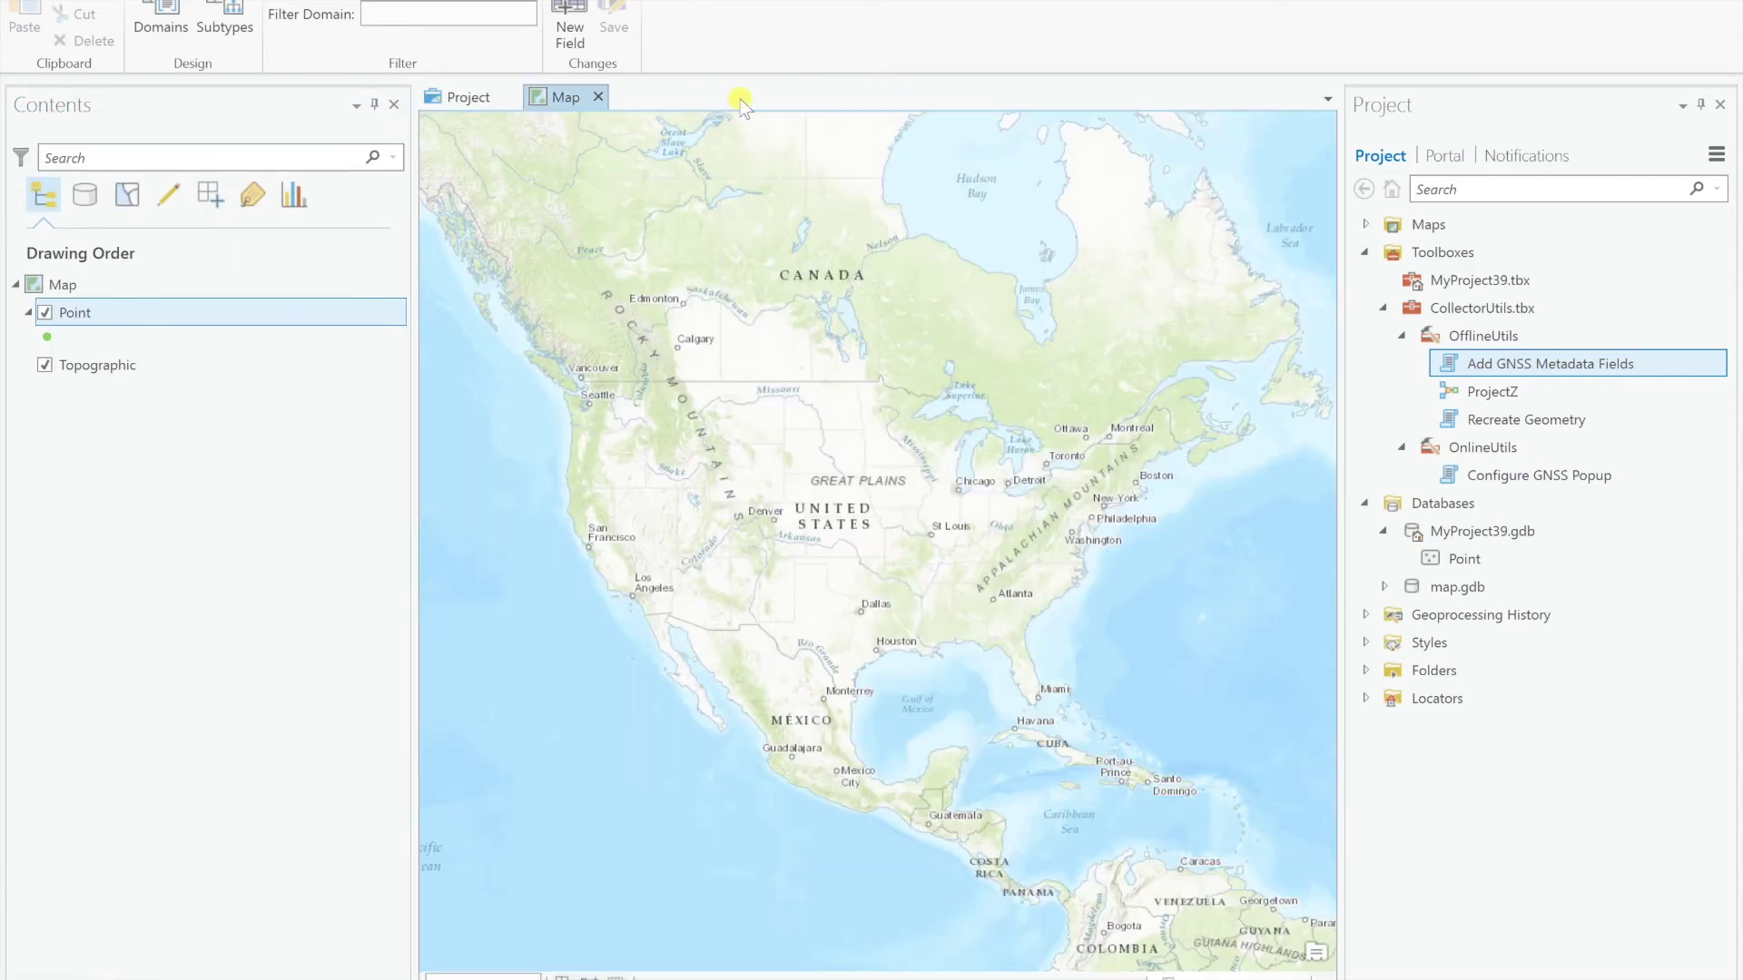
# - Reopen Point's fields through Design > Fields and select the ESRIGNSS_RECEIVER through ESRIGNSS_FIXDATETIME rows
pyautogui.rightClick(163, 312)
pyautogui.moveTo(265, 452)
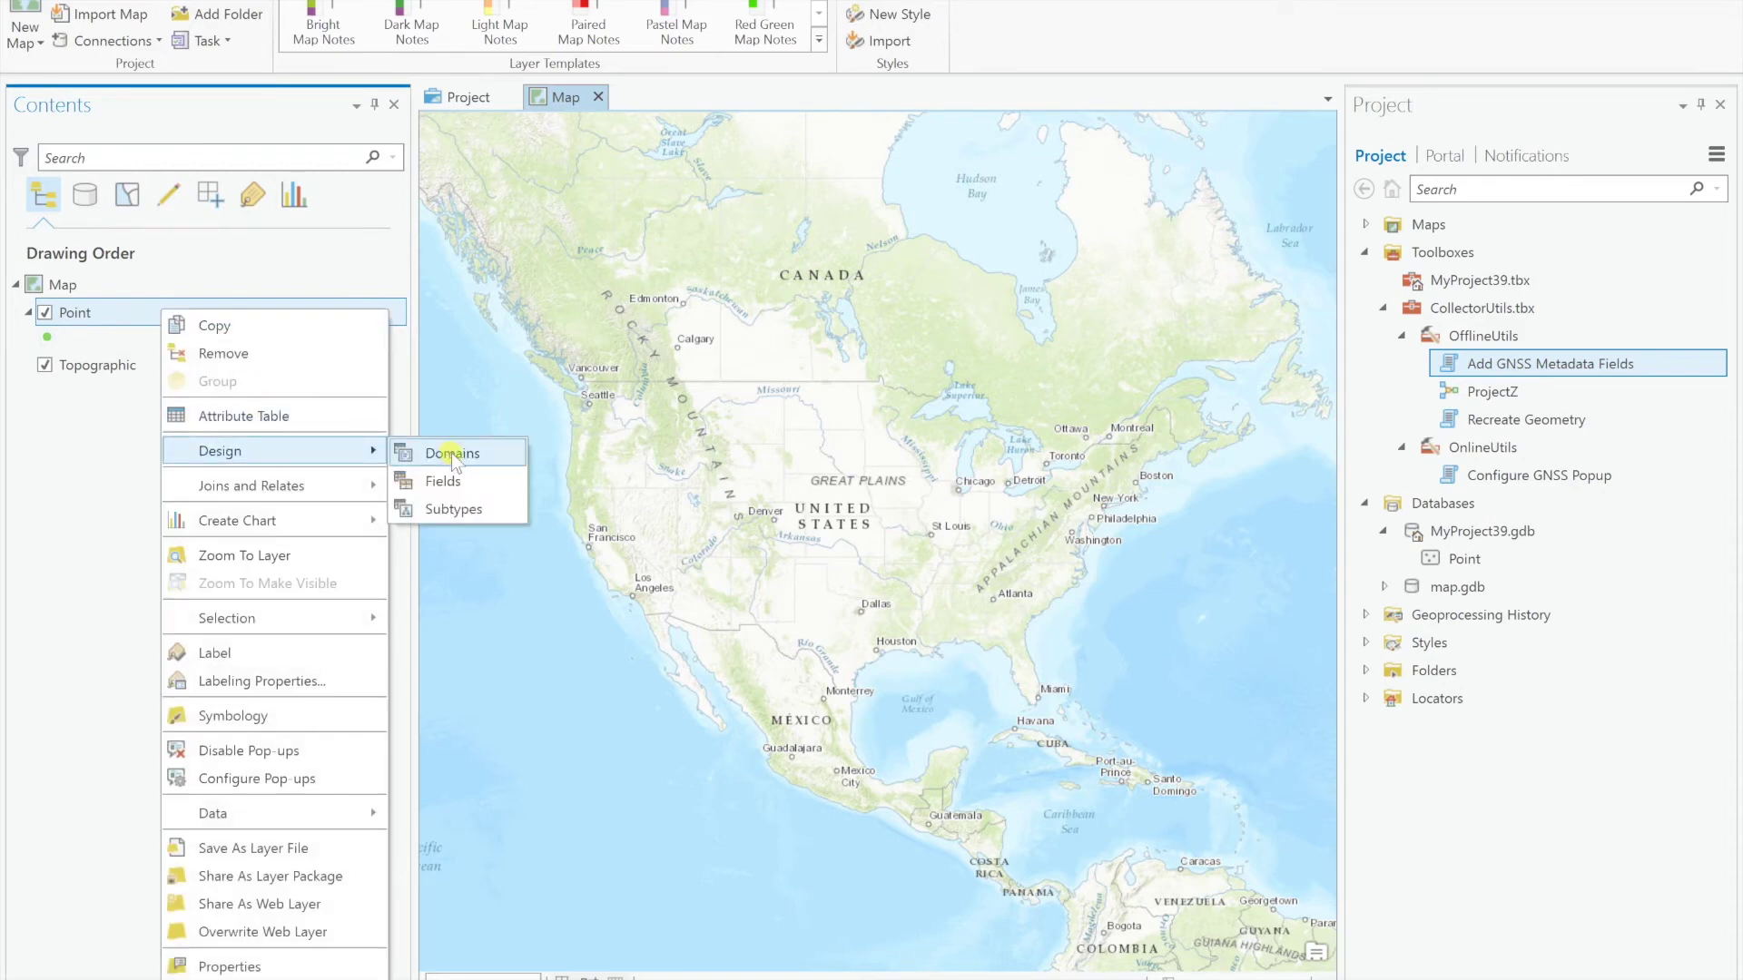
pyautogui.click(458, 480)
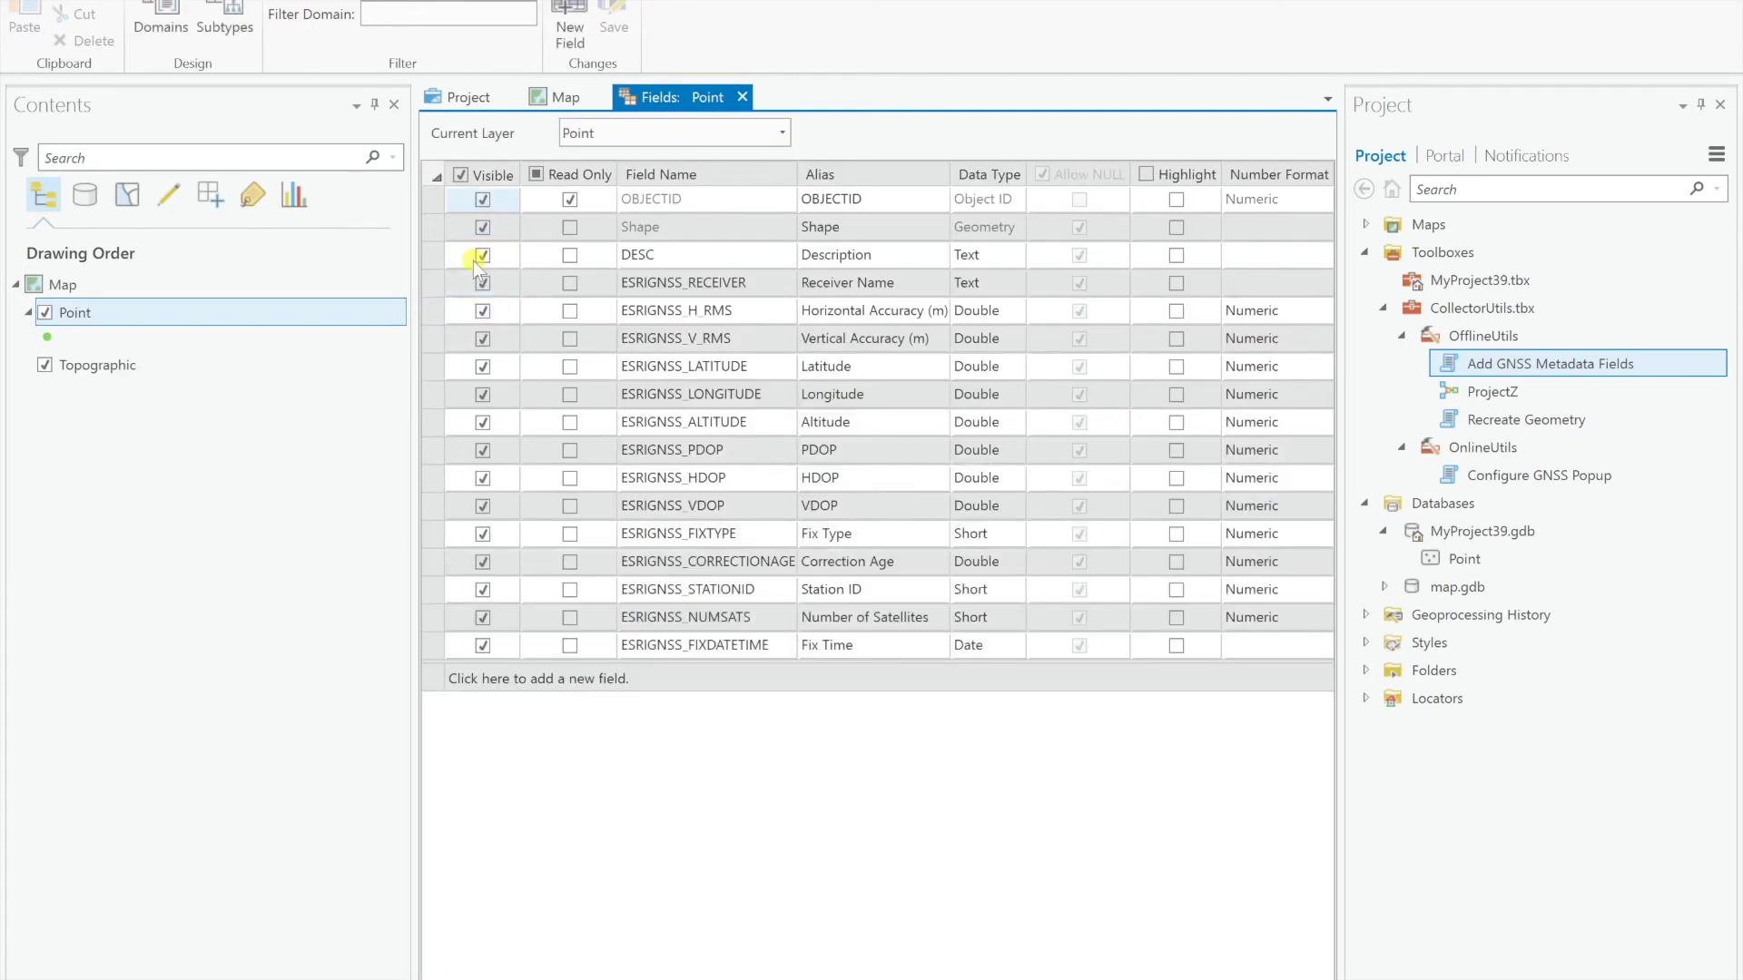
pyautogui.click(430, 282)
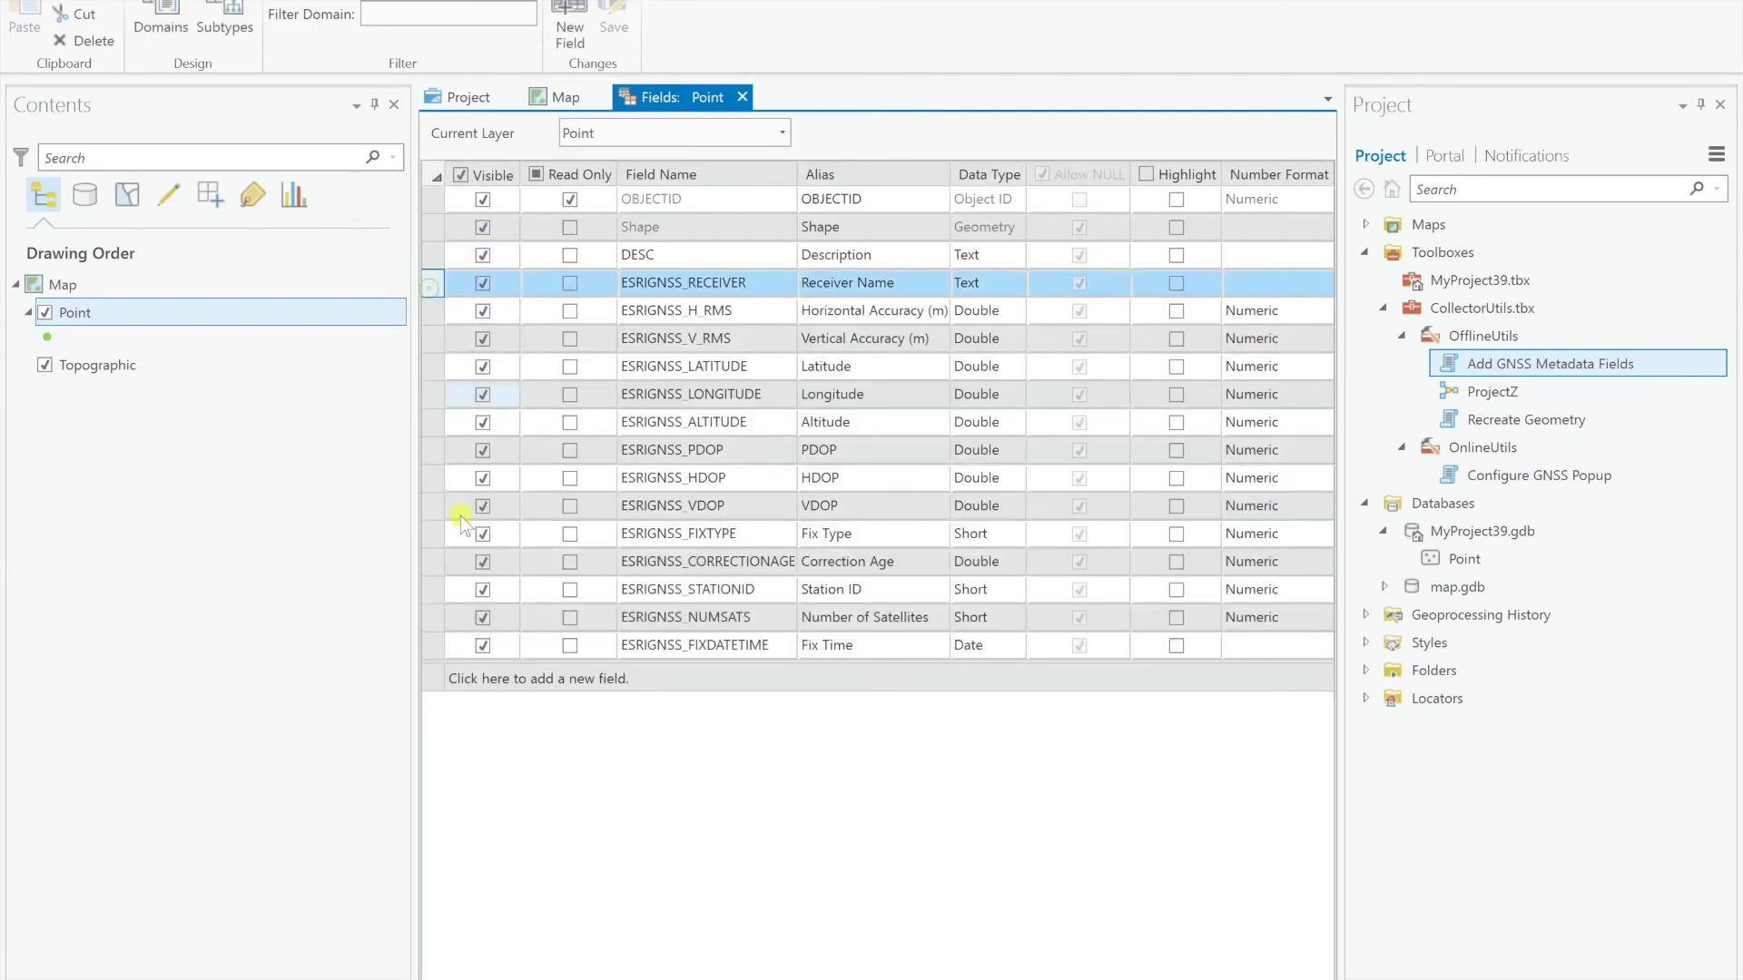
pyautogui.keyDown('shift'); pyautogui.click(430, 644); pyautogui.keyUp('shift')
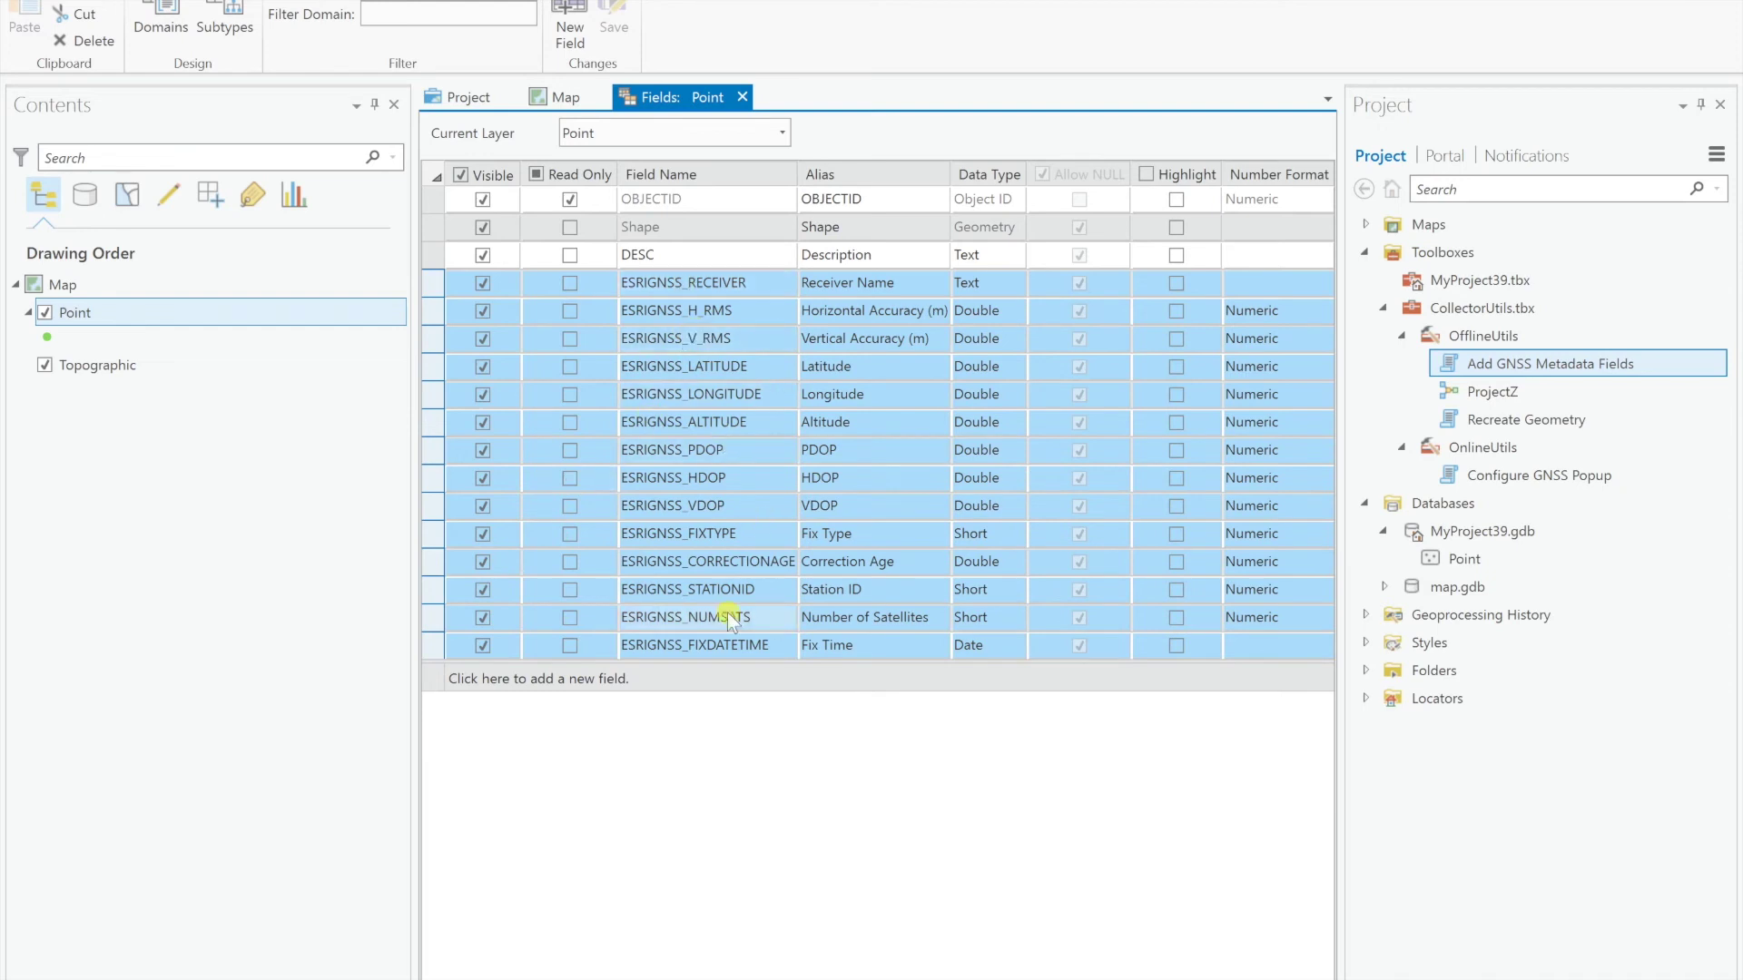